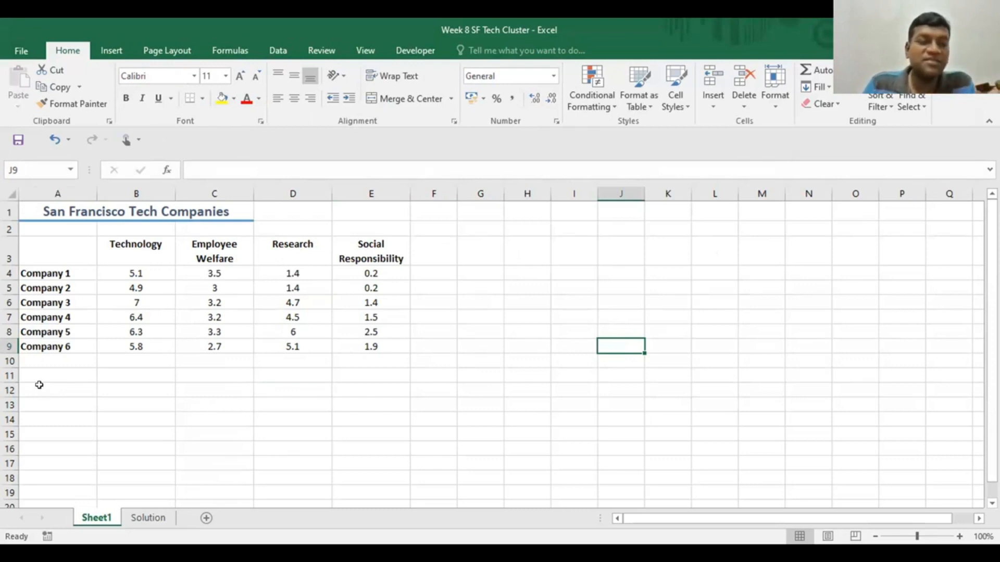
- Enter the row labels "Centre 1" in A12 and "Centre 2" in A13 below the company table
click(39, 385)
text(C)
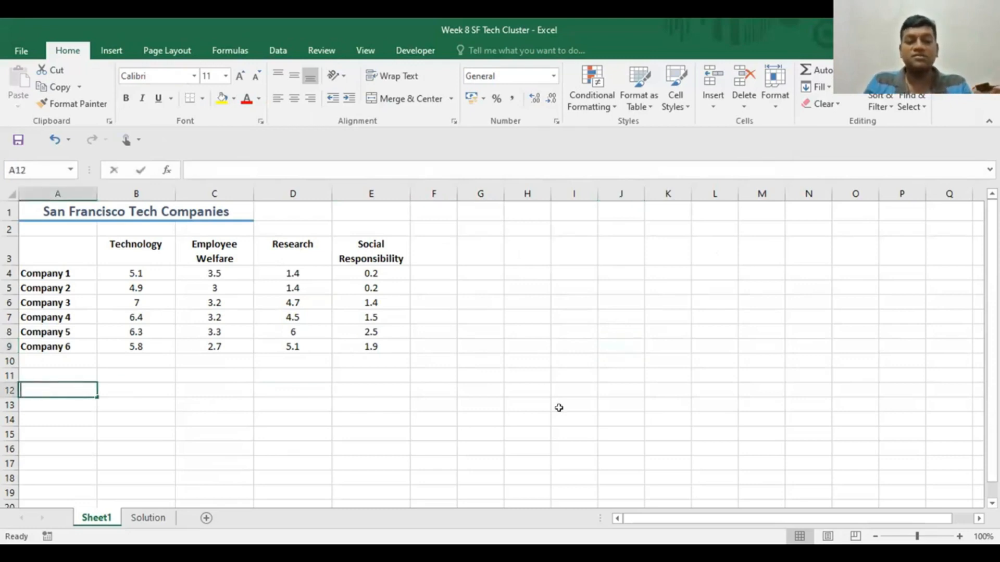
text(entre)
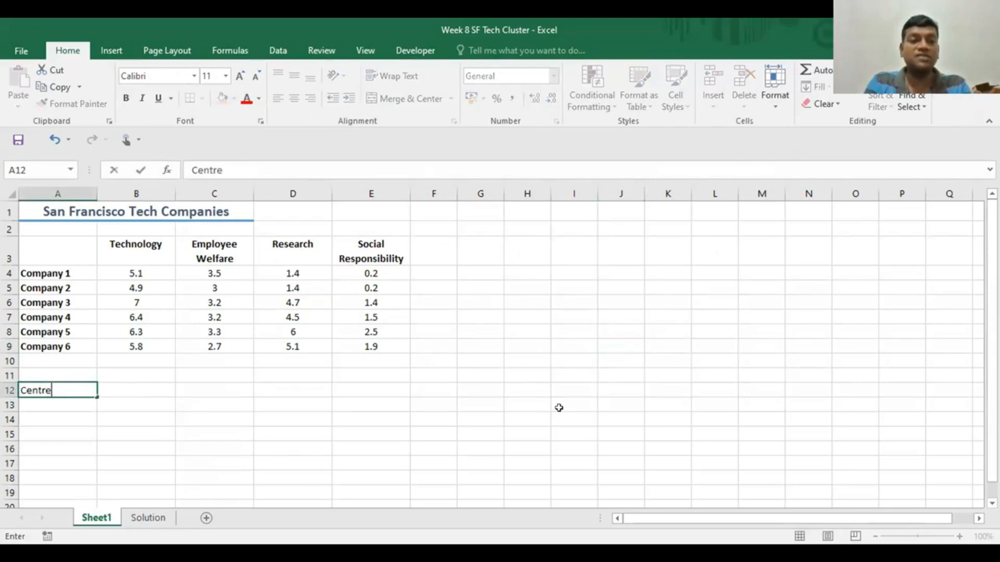
text( 1)
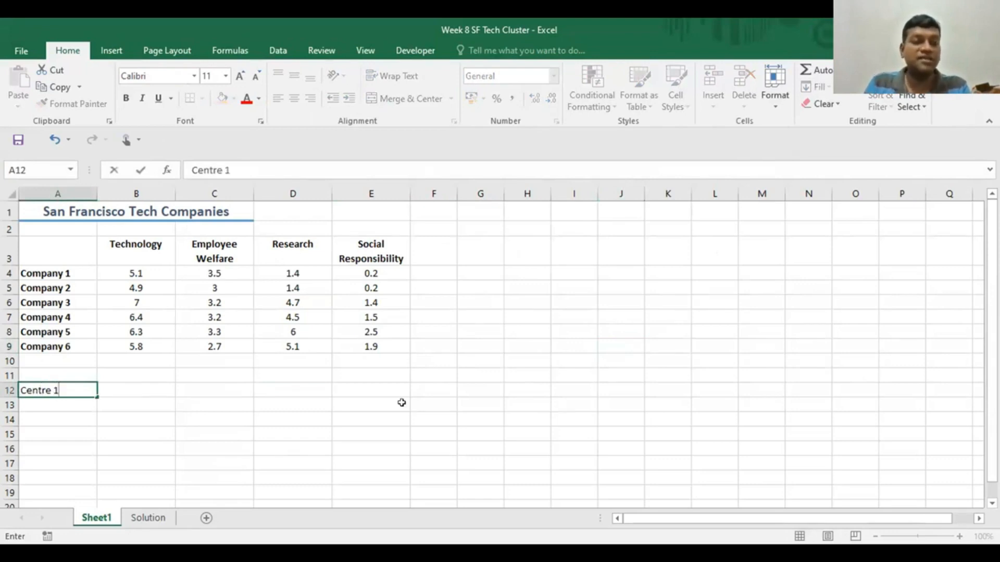
key(Return)
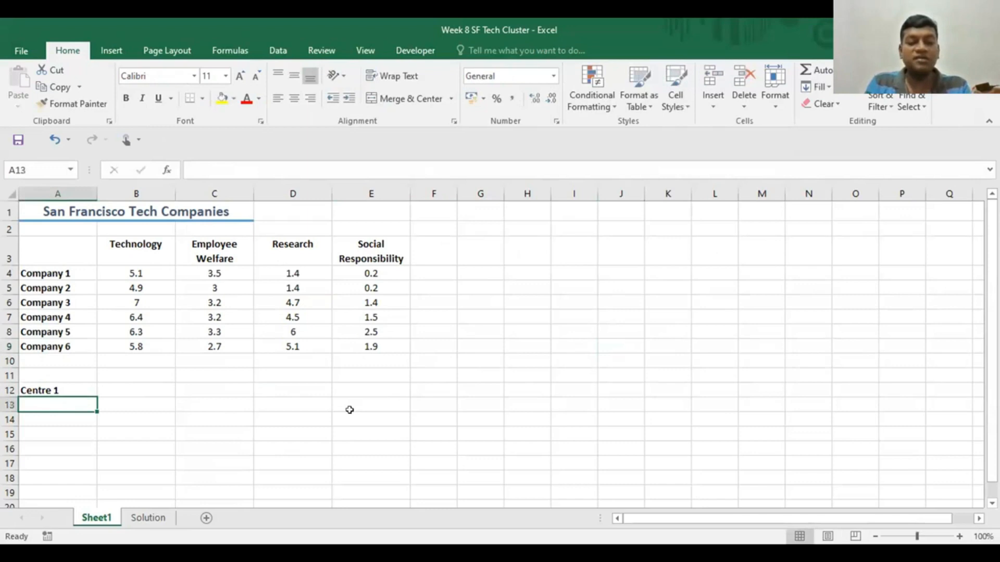
text(Centre 2)
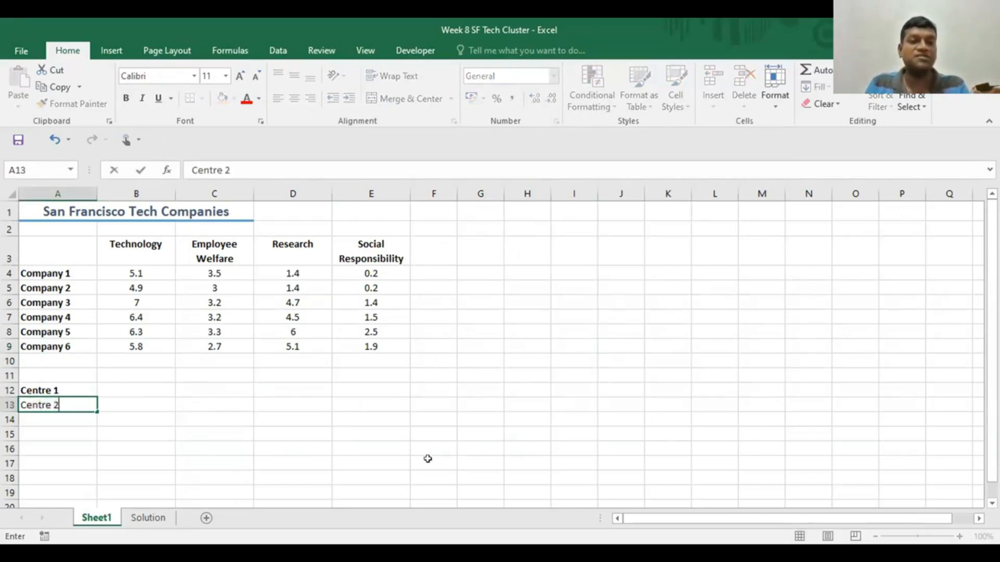
click(414, 442)
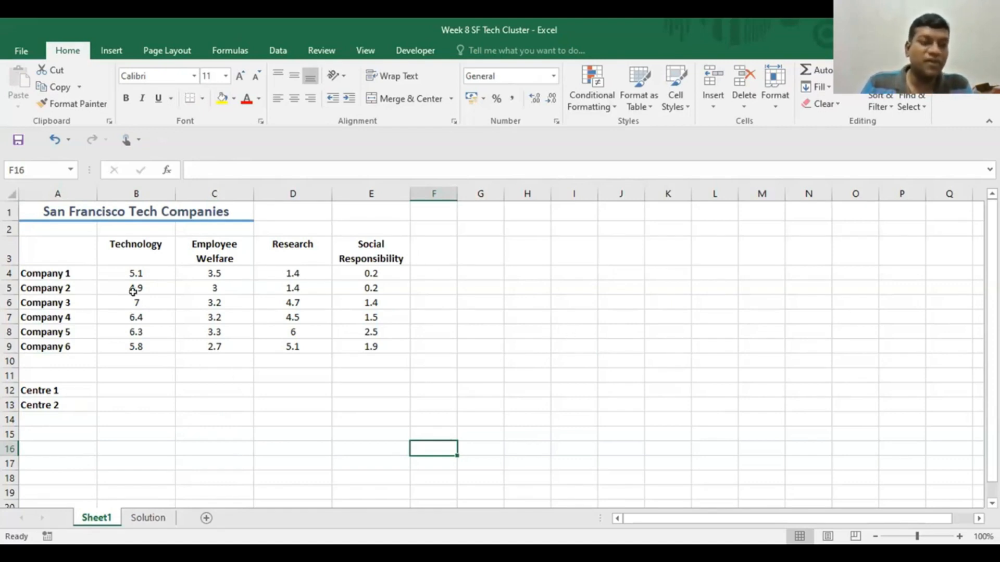
- Copy Company 3's four scores from B6:E6 into the Centre 1 row, starting at B12
drag(136, 300, 364, 302)
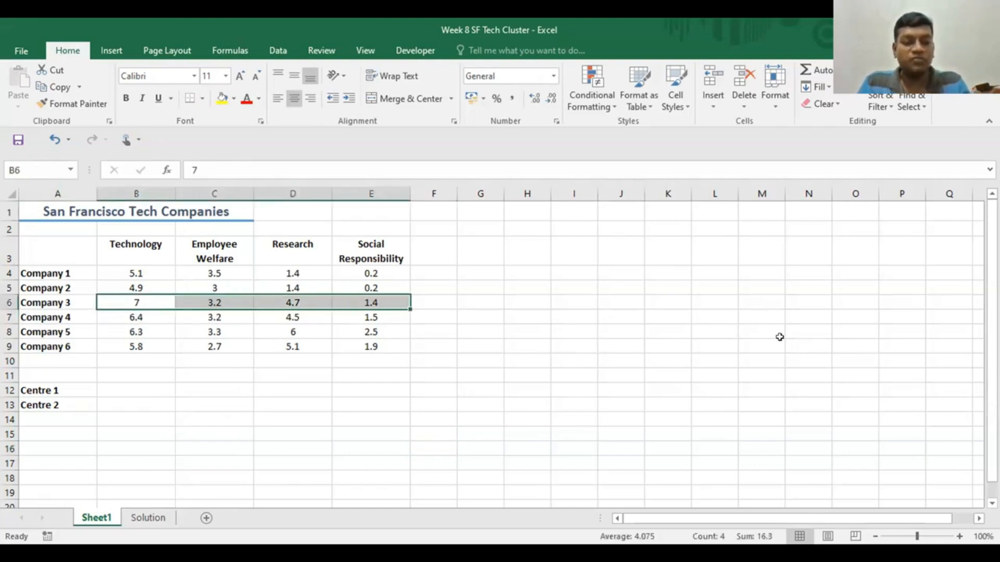
key(ctrl+c)
click(112, 388)
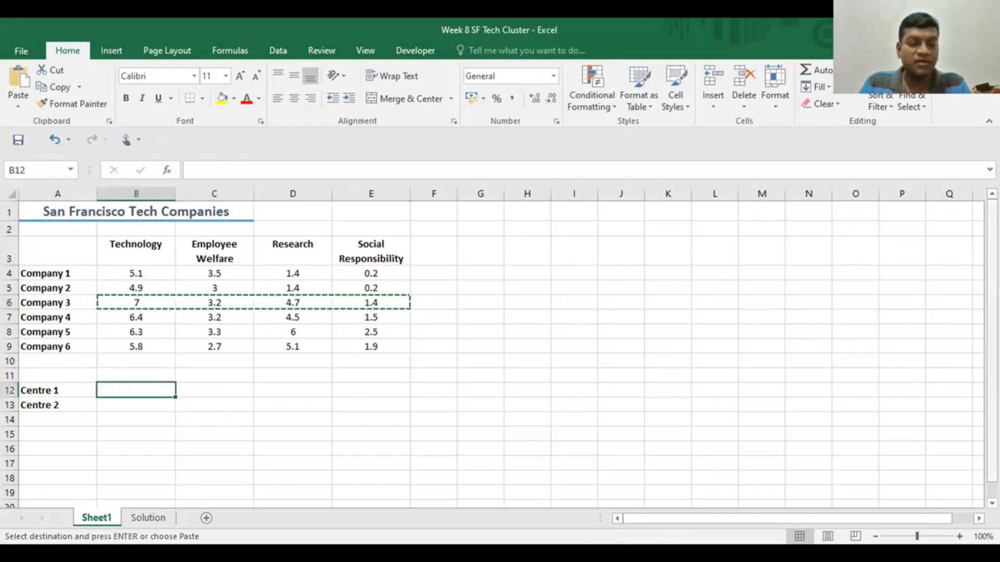
key(ctrl+v)
click(712, 388)
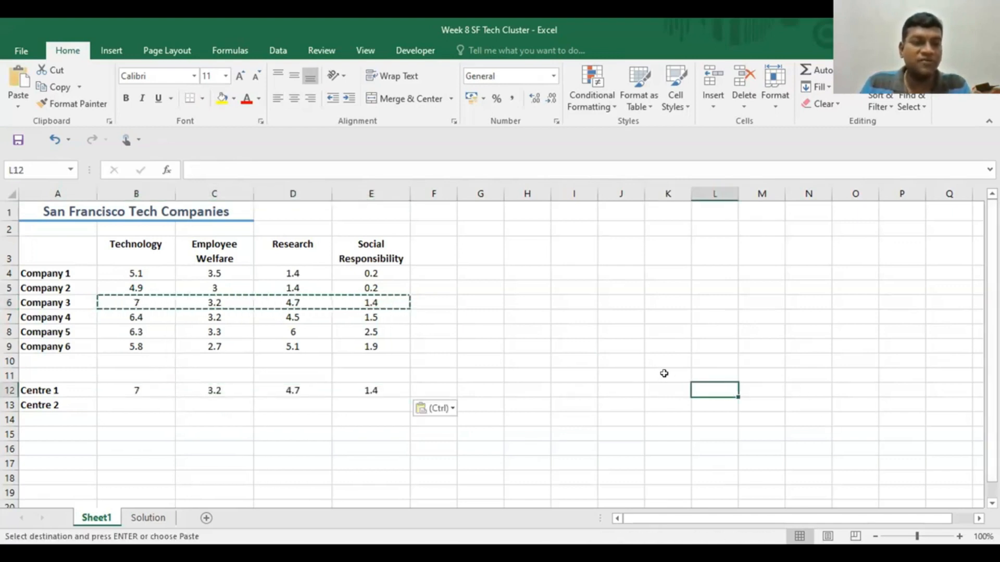
- Copy Company 6's four scores from B9:E9 into the Centre 2 row, starting at B13
click(122, 343)
drag(123, 343, 358, 346)
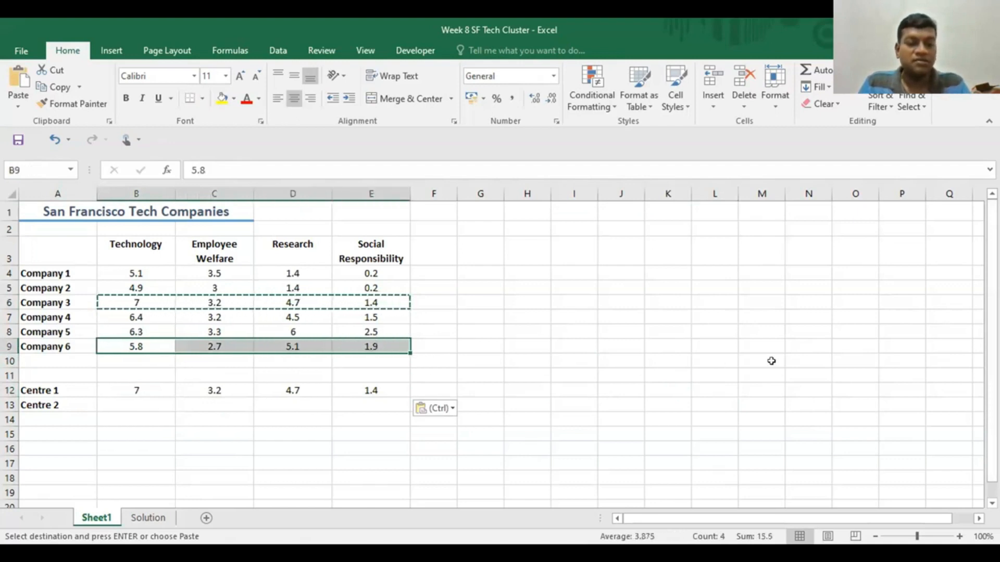
key(ctrl+c)
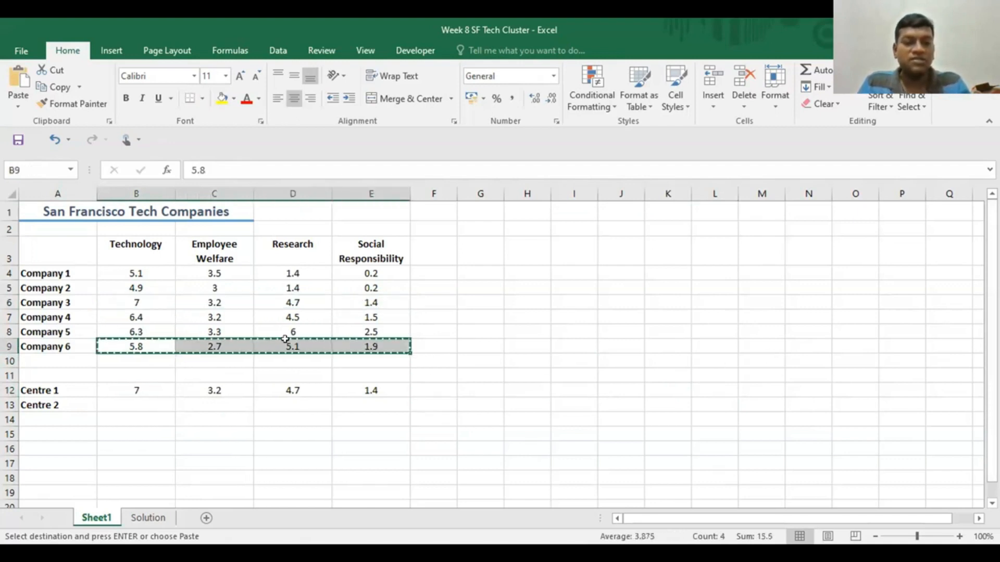
click(120, 403)
key(ctrl+v)
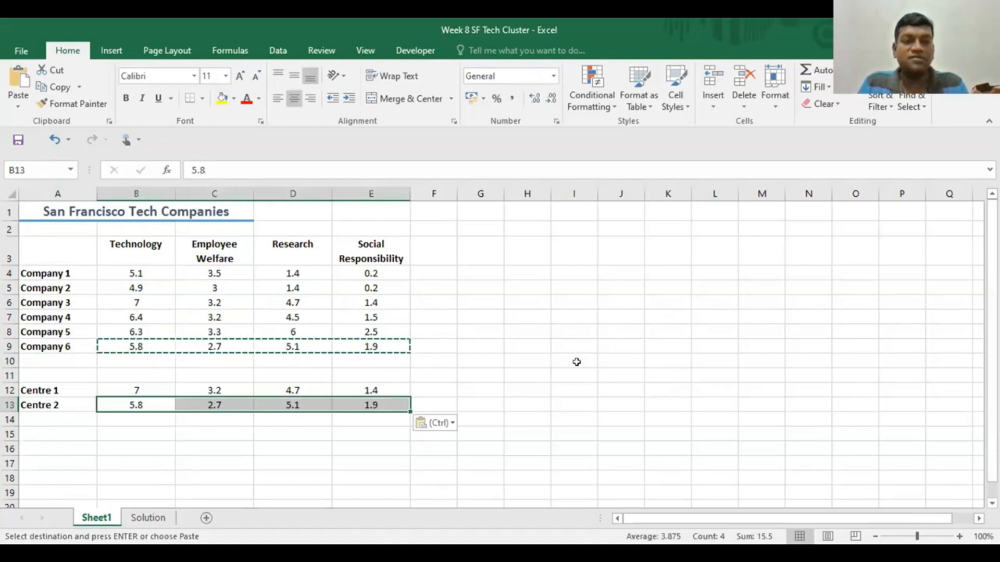
click(582, 366)
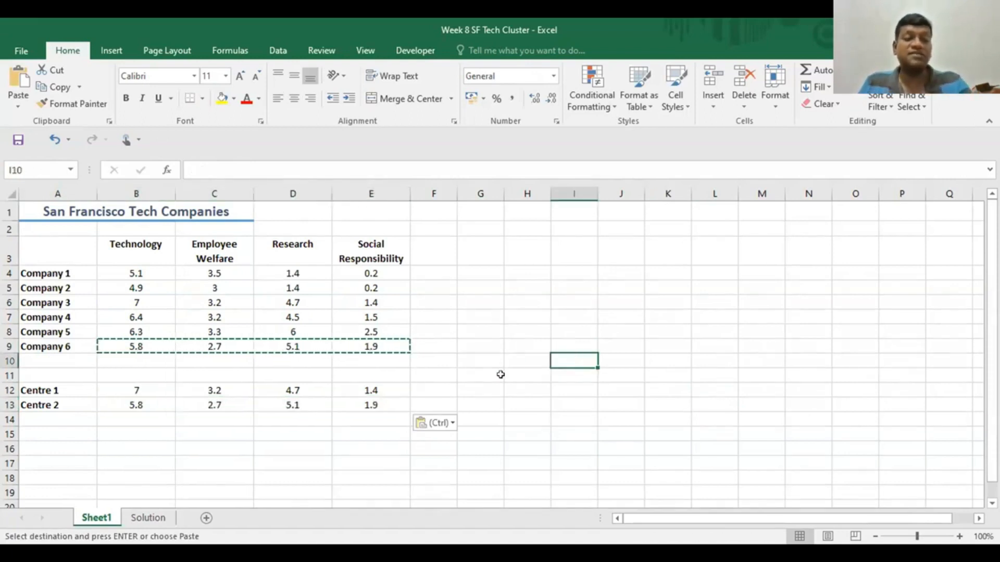
key(Escape)
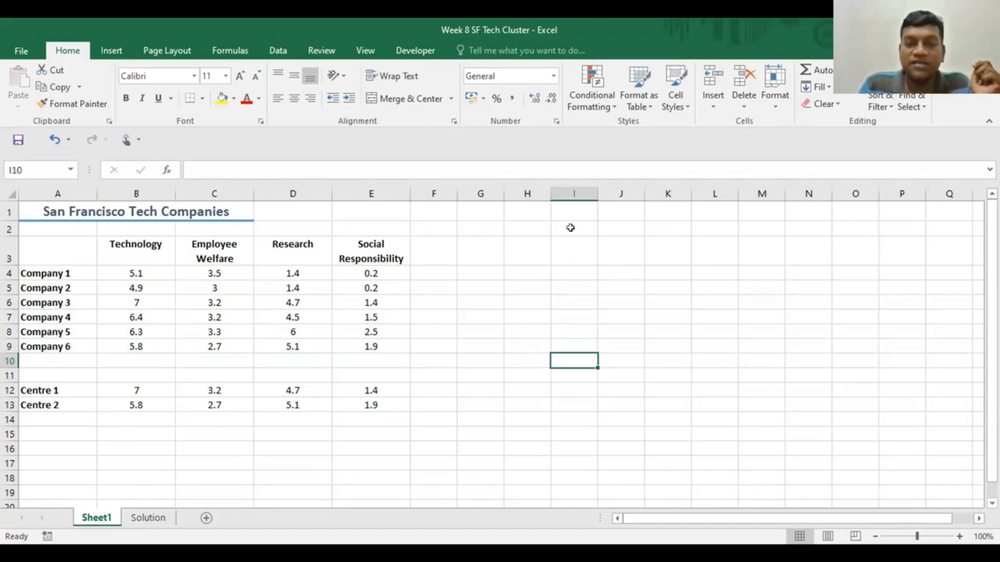
- Enter the column headings "Centre 1" in I3 and "Center 2" in J3
click(570, 248)
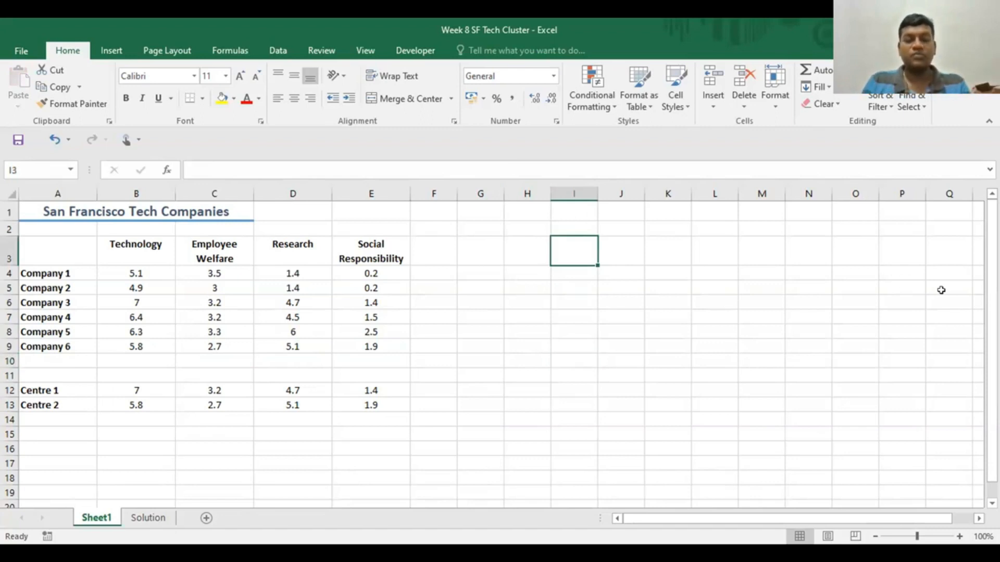
text(C)
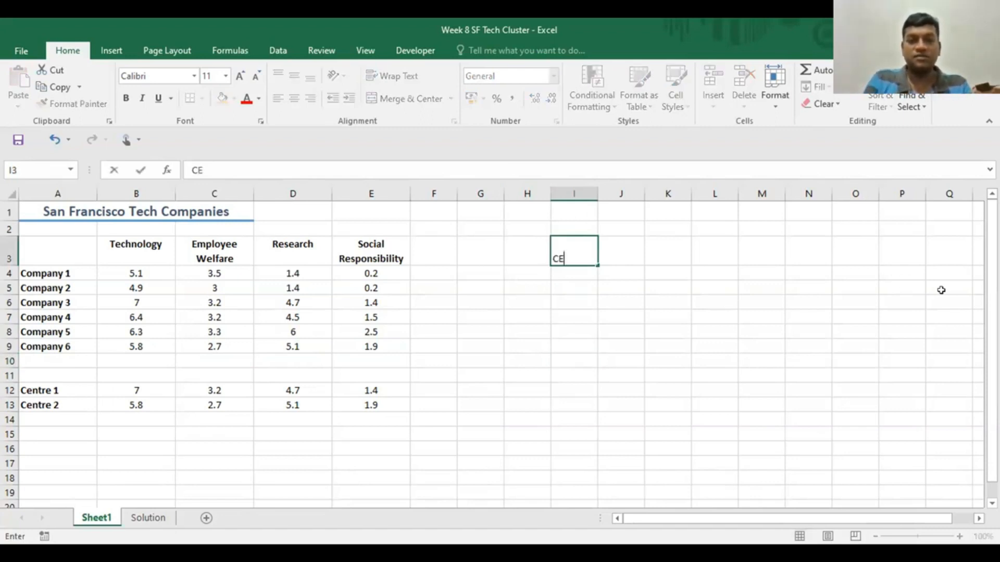
text(entr)
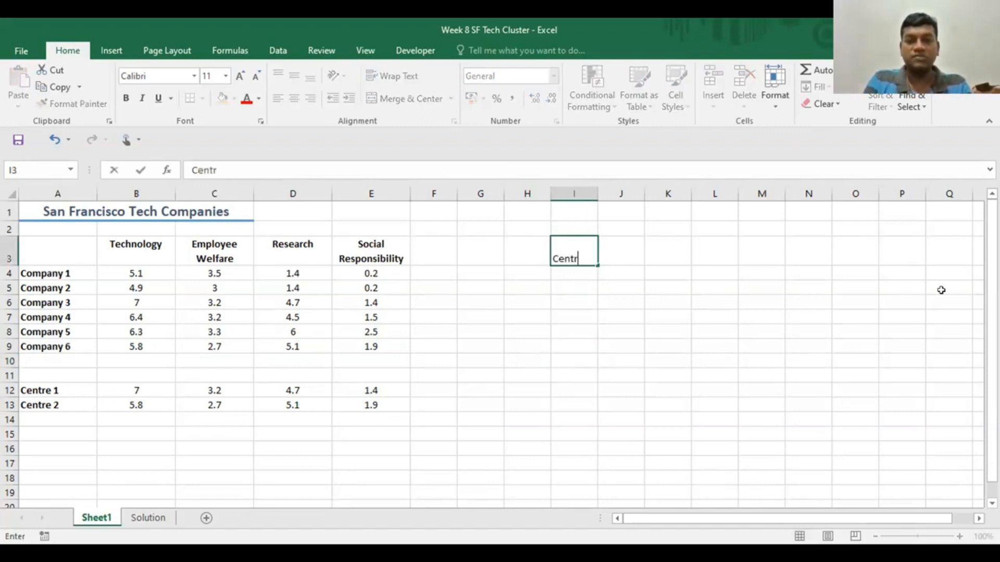
text(e 1)
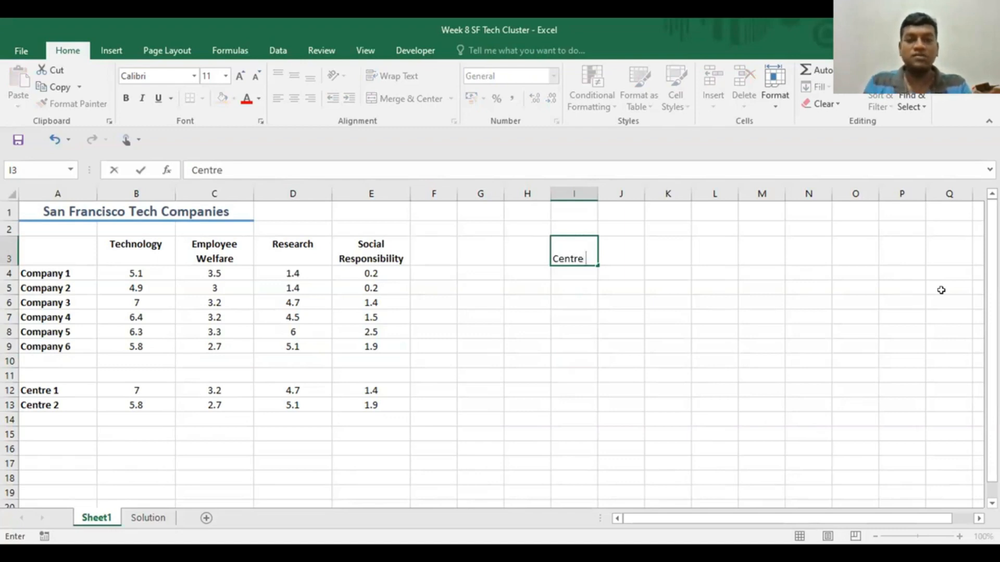
click(606, 257)
text(Cente)
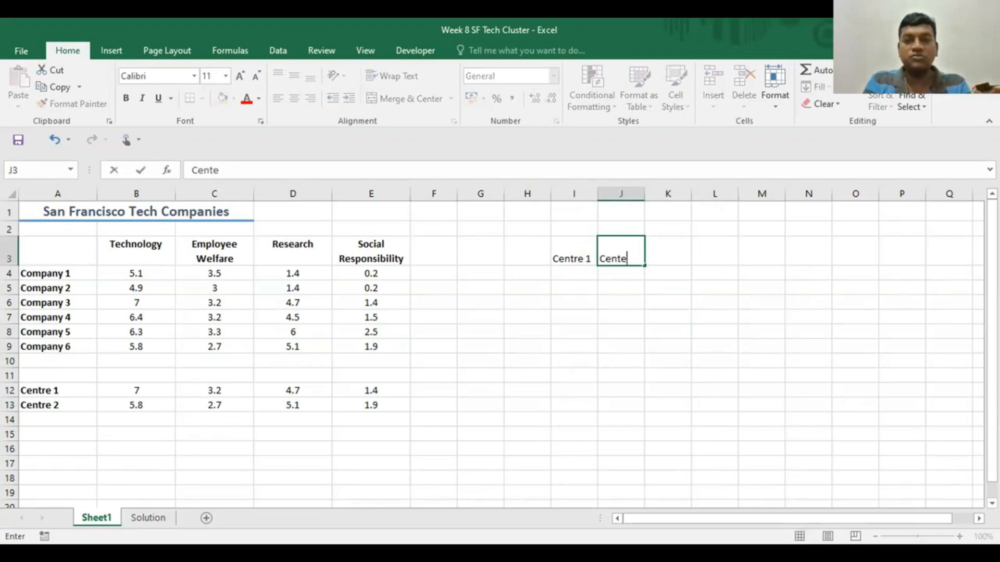
text(r 2)
click(756, 343)
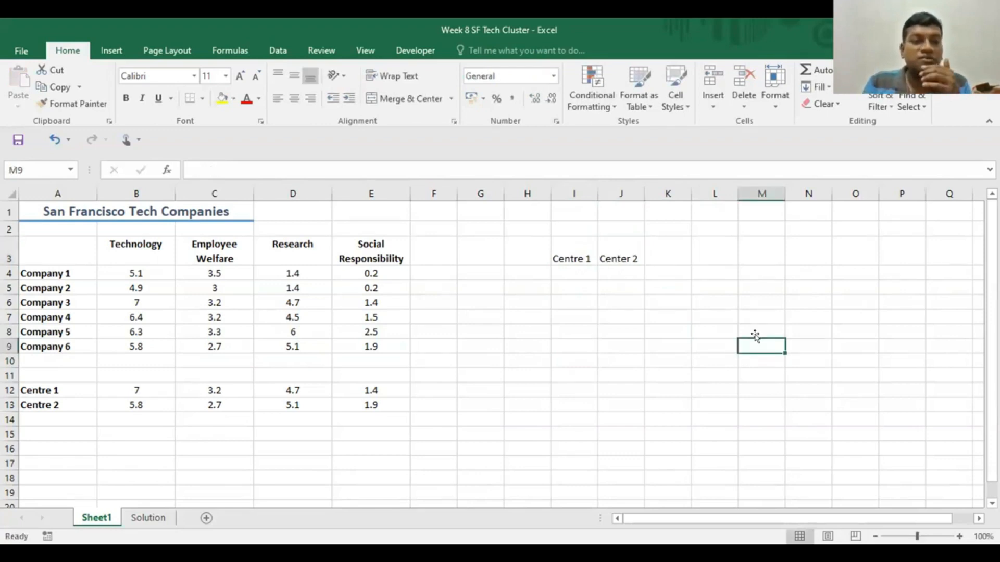
- Start a formula in I4 with the bracketed Technology difference between Company 1 and Centre 1, =(B4-B12)+
click(569, 273)
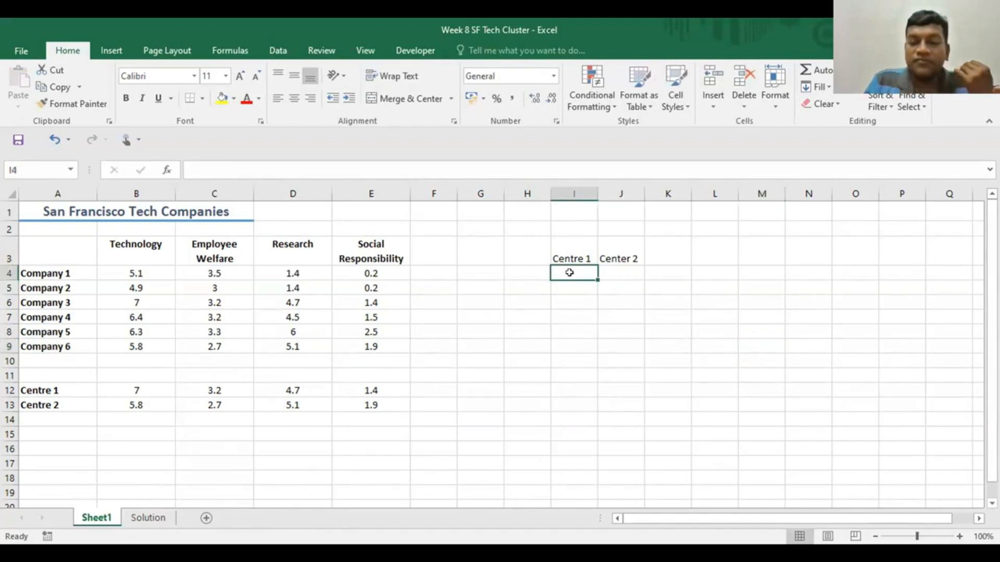
text(=)
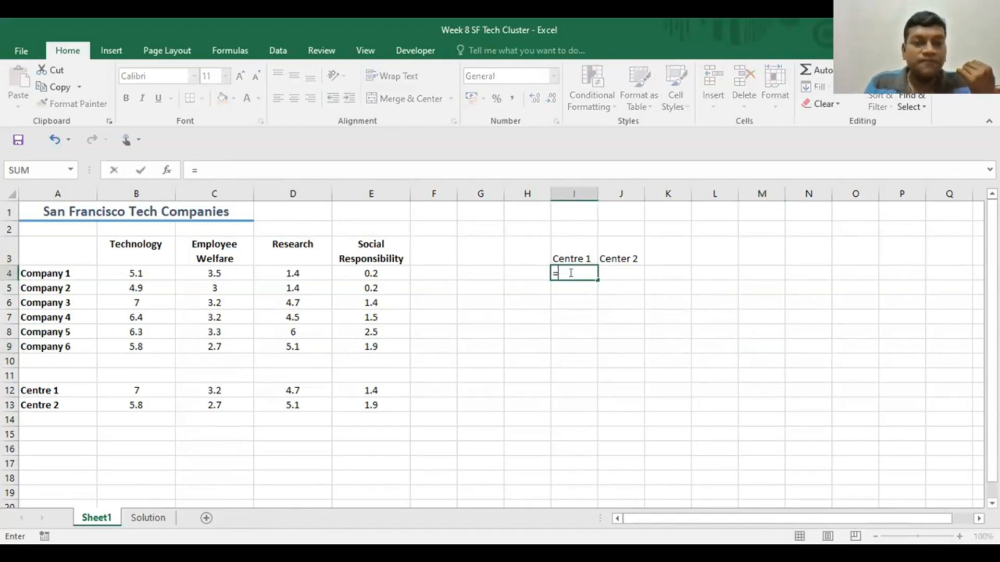
click(134, 271)
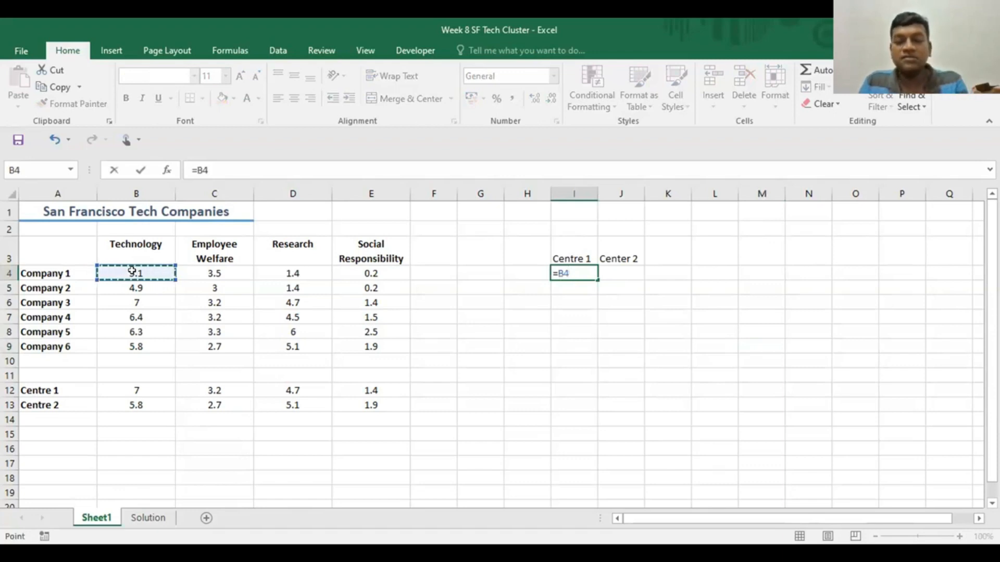
text(-)
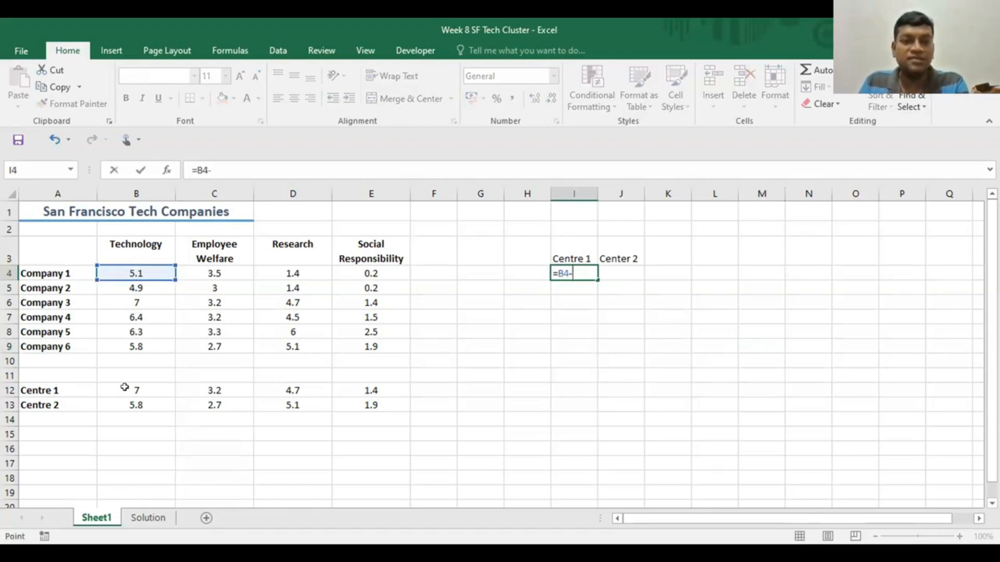
click(124, 388)
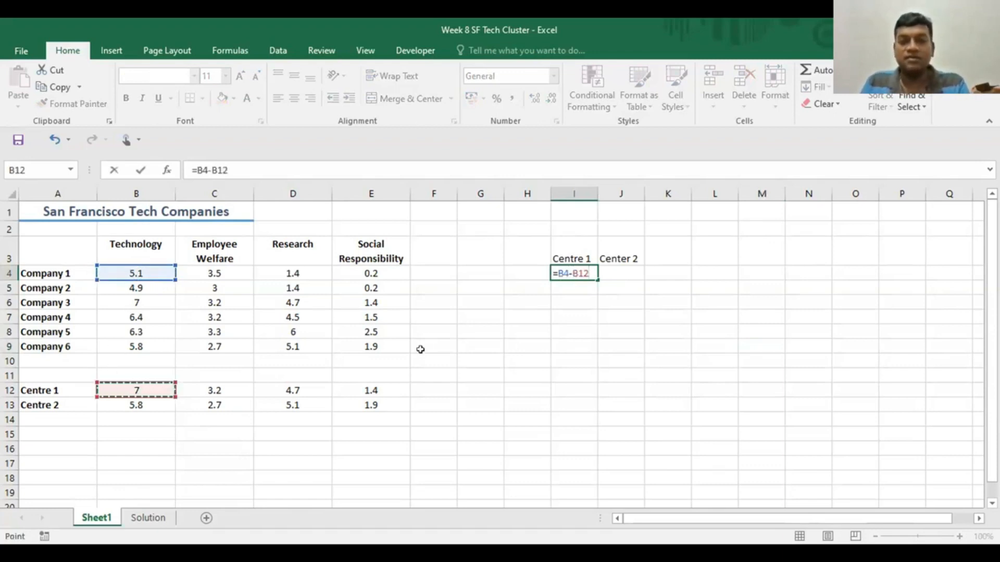
click(576, 284)
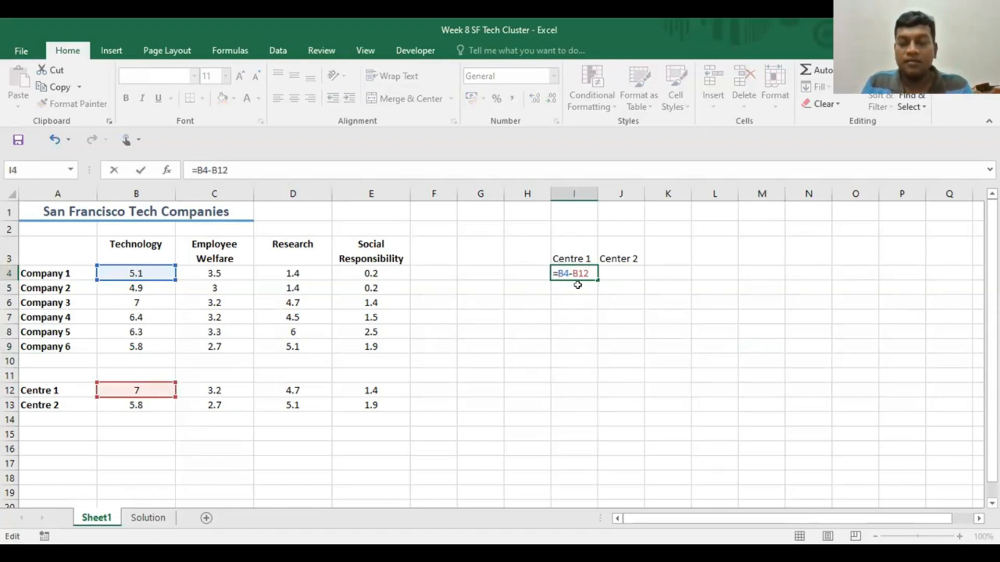
text(()
key(Right)
key(Right)
key(Right)
key(Right)
key(Right)
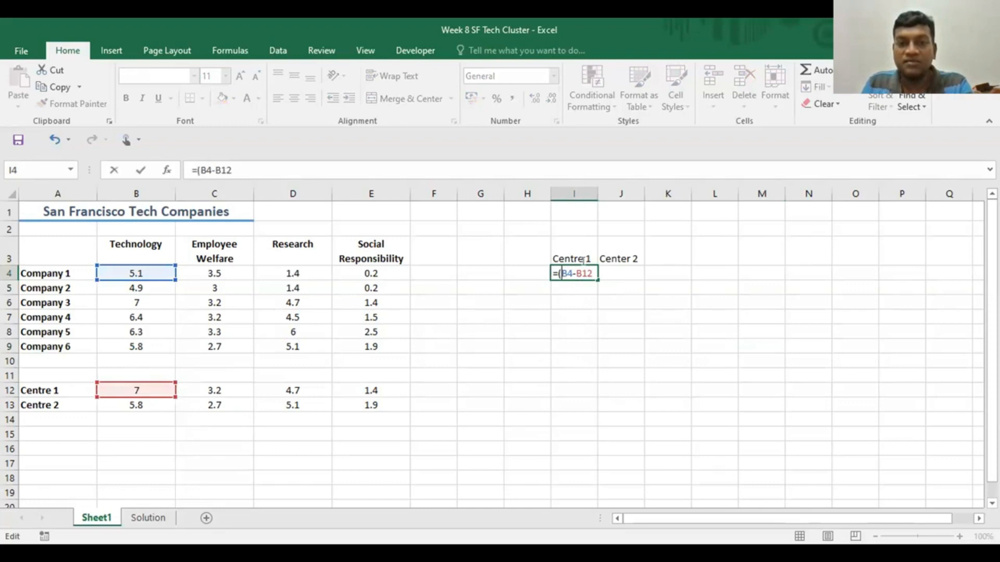
text()+)
- Extend the I4 formula with Company 1's Employee Welfare difference from Centre 1, C4-C12)+
click(211, 270)
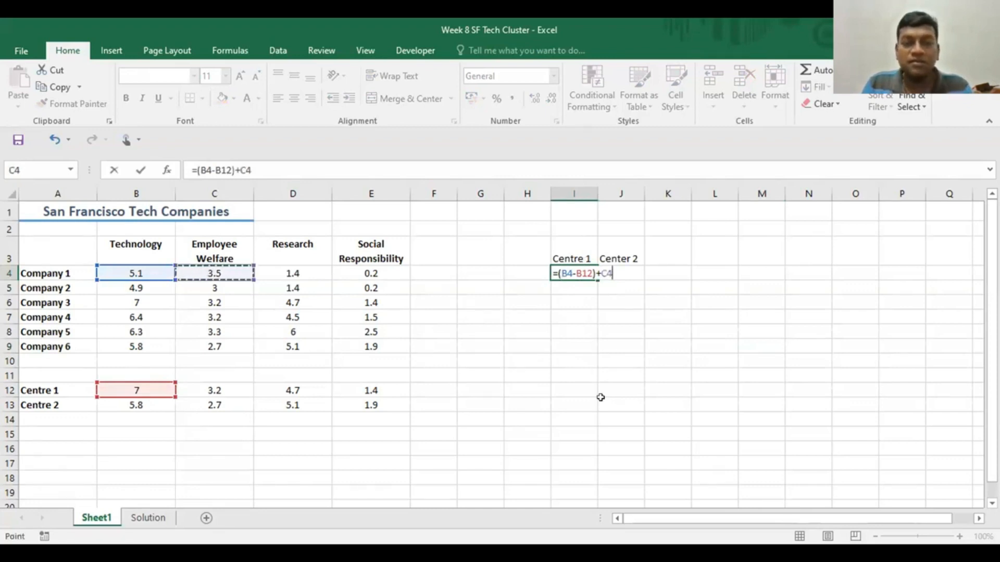
text(-)
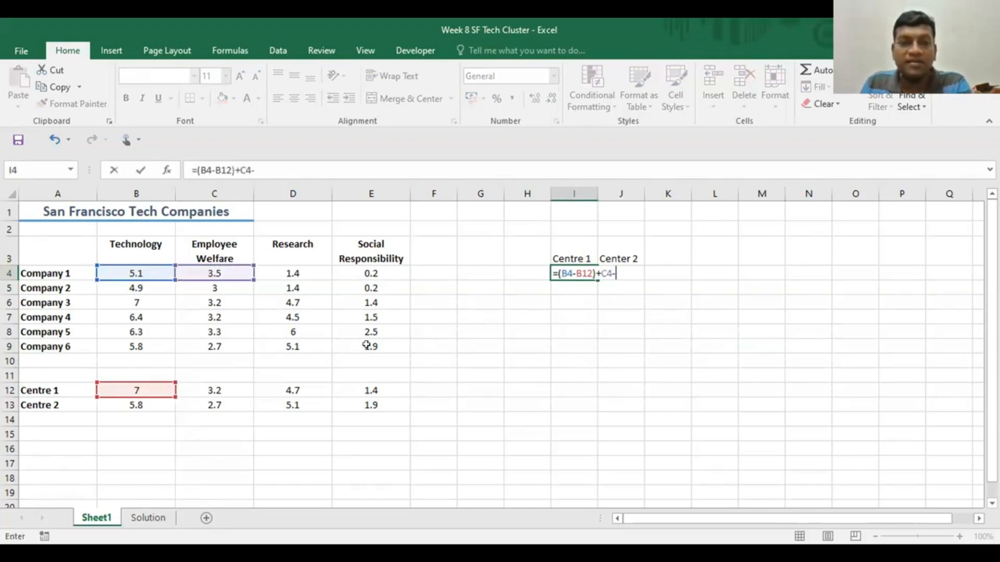
click(216, 389)
text())
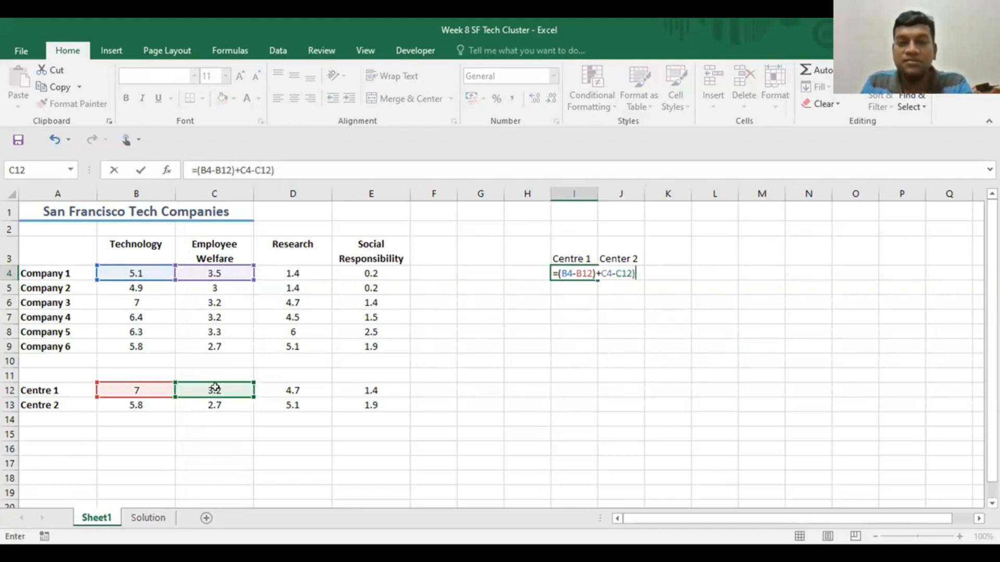
text(+)
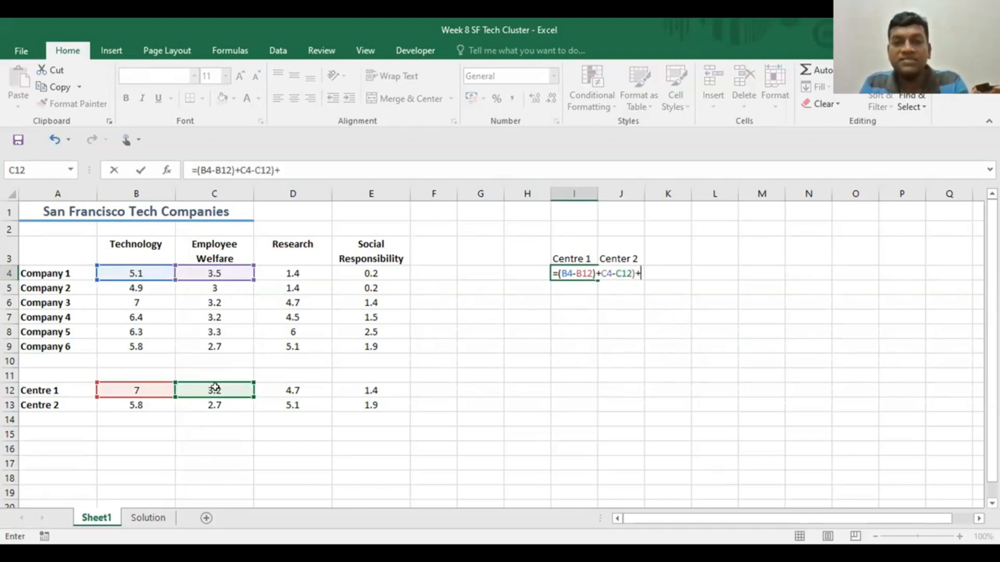
- Add Company 1's Research difference from Centre 1, D4-D12, to the I4 formula
click(297, 271)
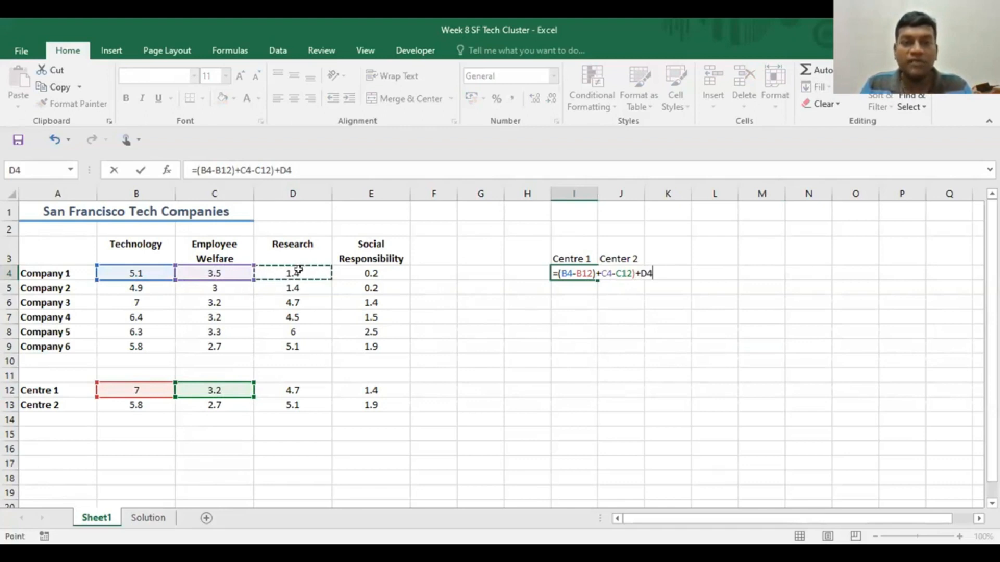
text(_)
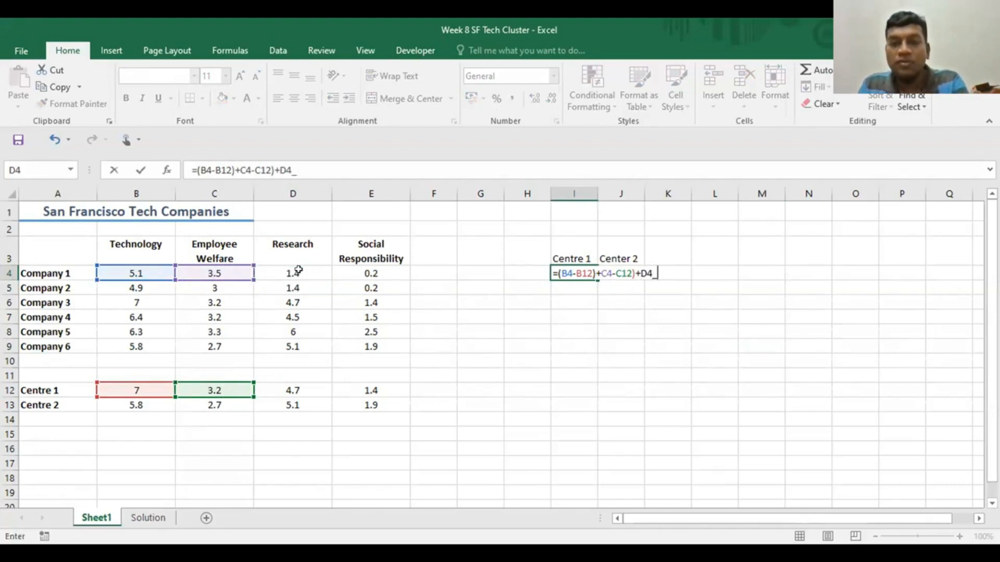
key(BackSpace)
text(-)
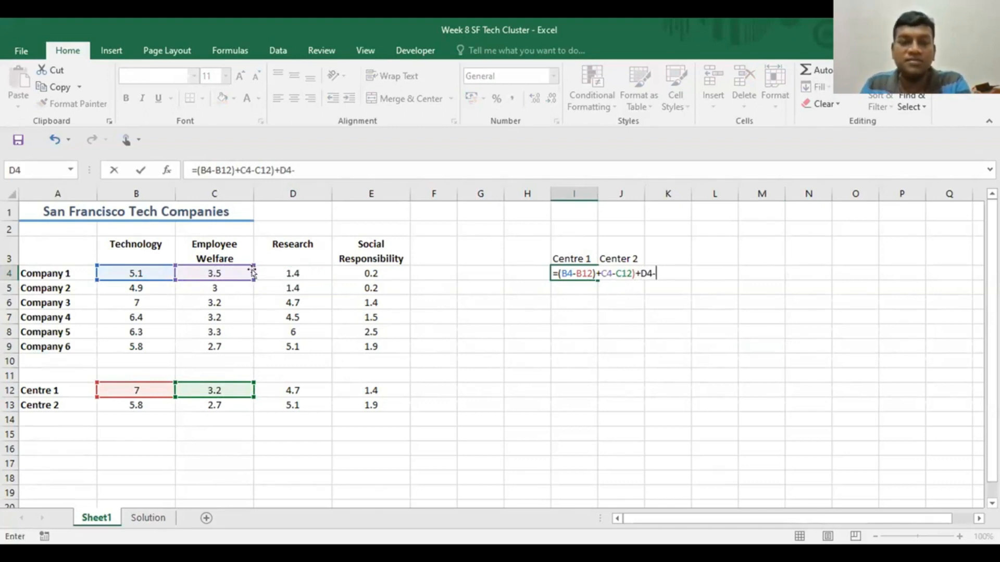
click(297, 388)
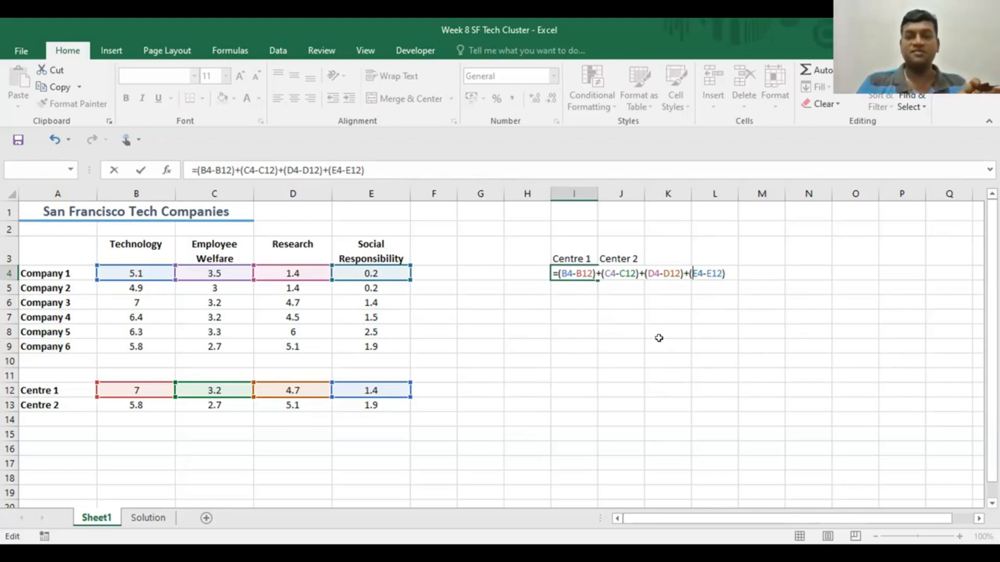
- Try to apply the ABS function to the first bracketed difference, (B4-B12), in the I4 formula
click(557, 273)
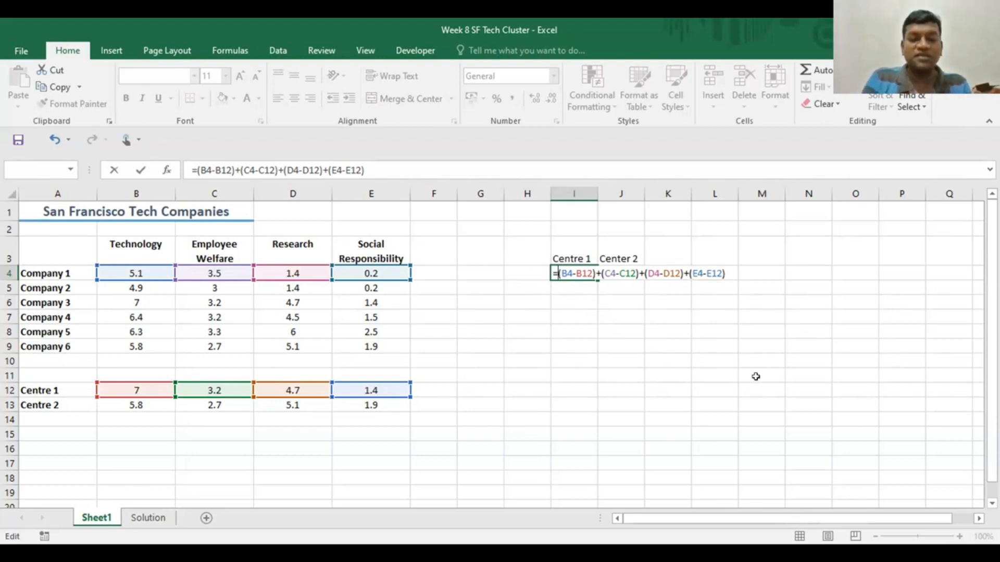
text(ab)
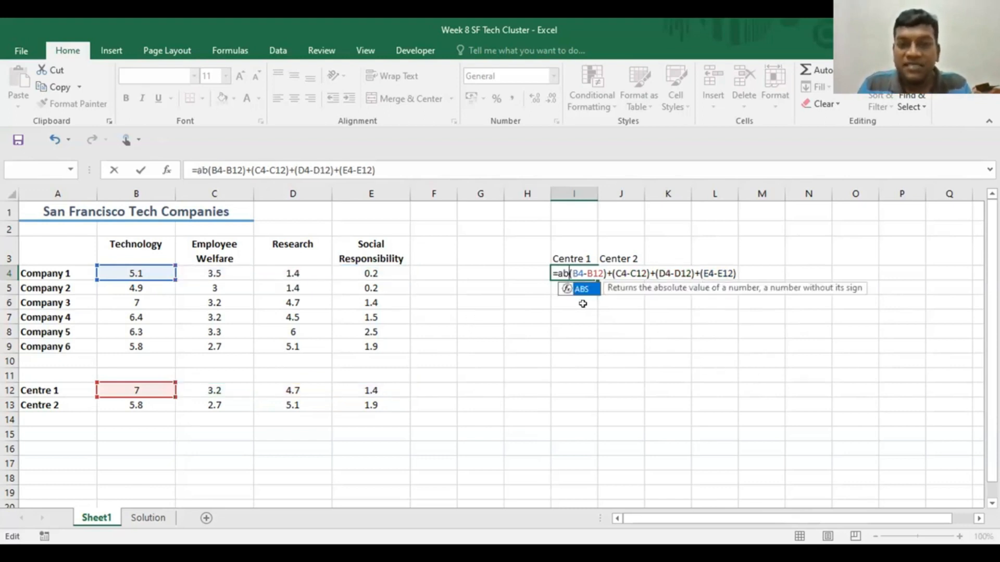
key(Return)
- Clear I4 and start its formula again with the absolute Technology difference between Company 1 and Centre 1, =ABS(B4-B12)+
click(581, 275)
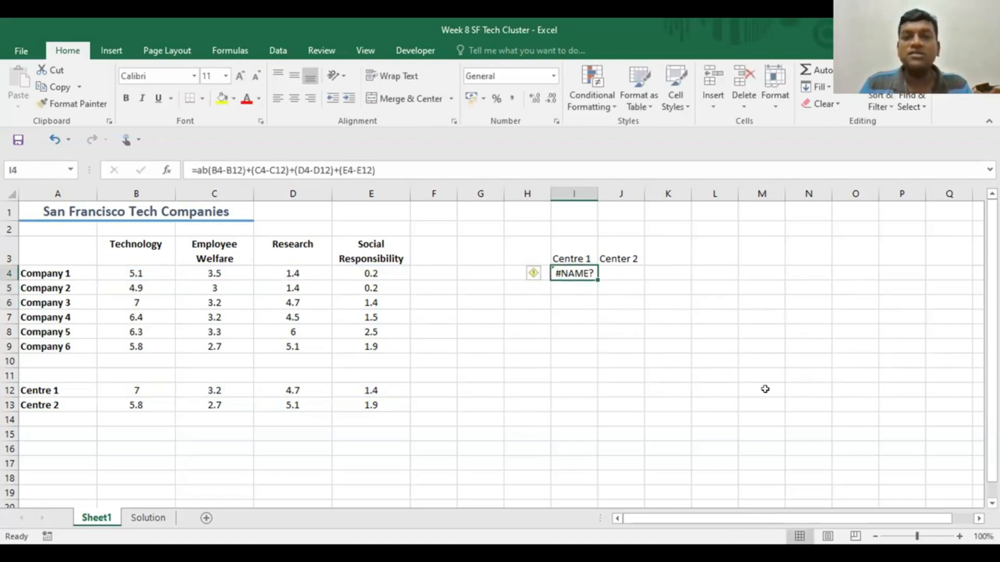
key(Delete)
text(=)
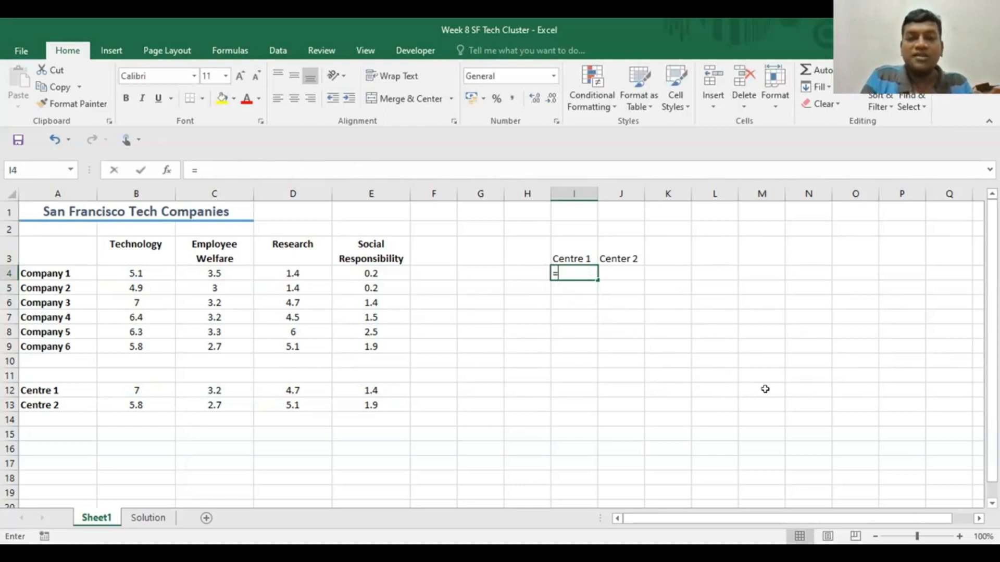
text(ab)
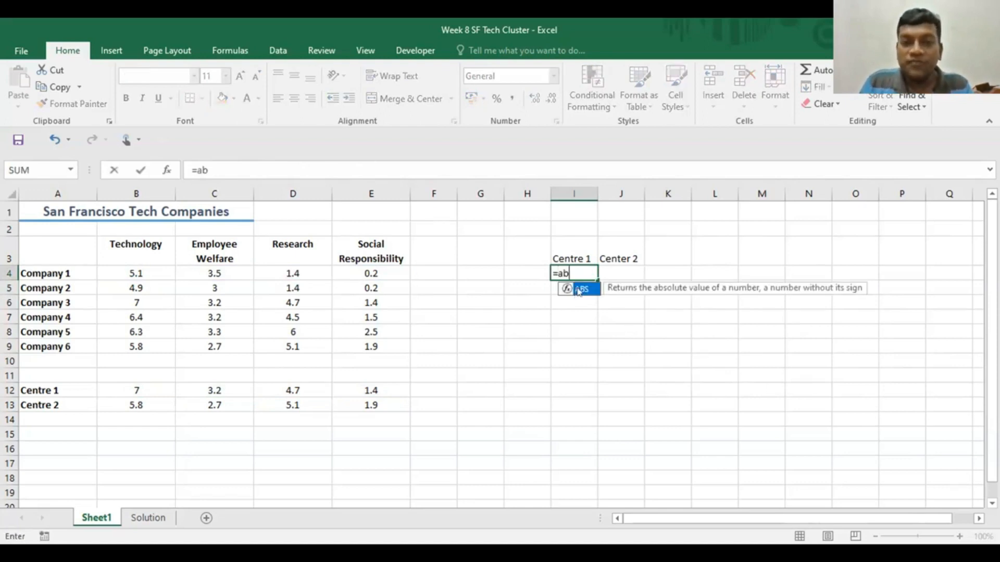
key(Tab)
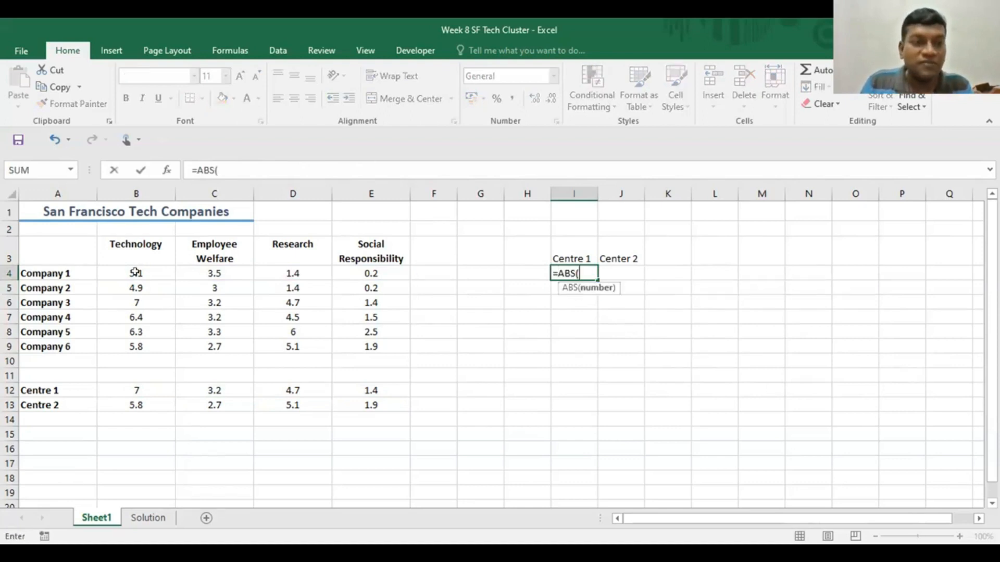
click(136, 273)
text(-)
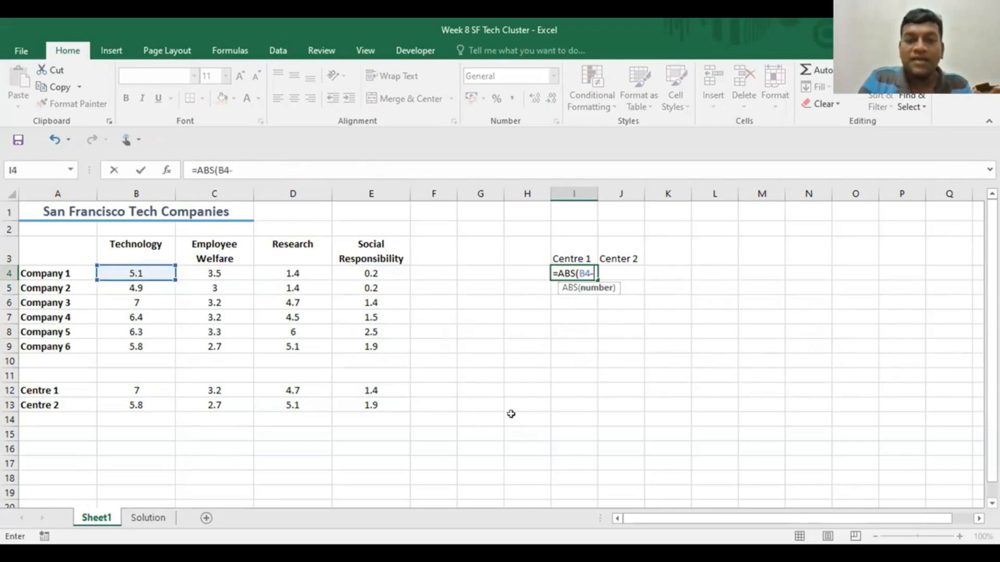
click(124, 391)
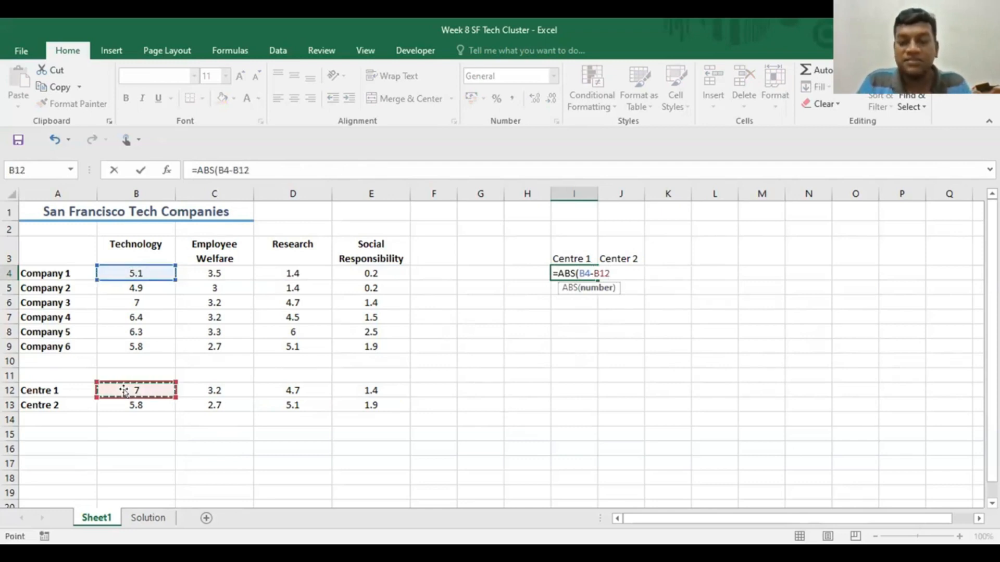
text())
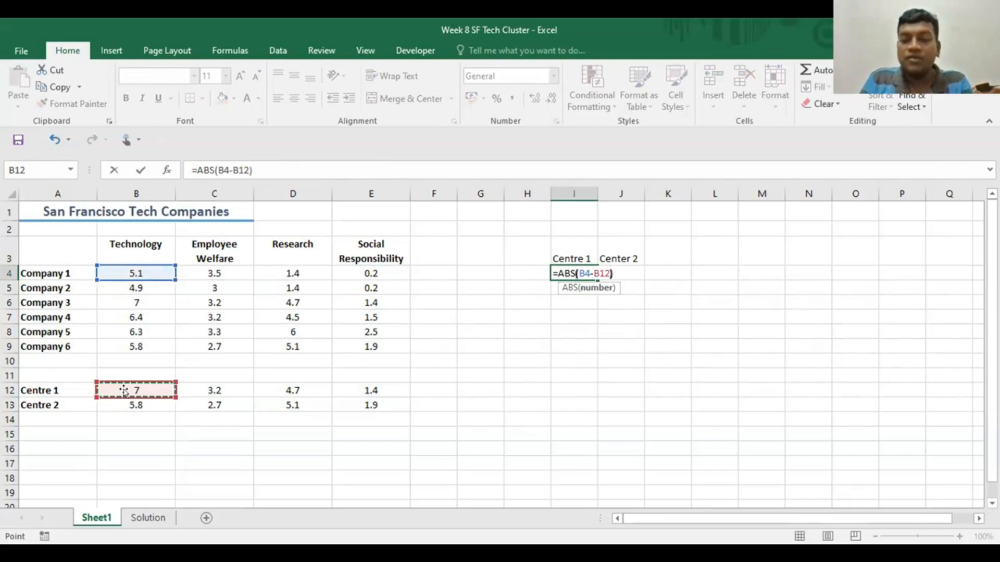
text(+)
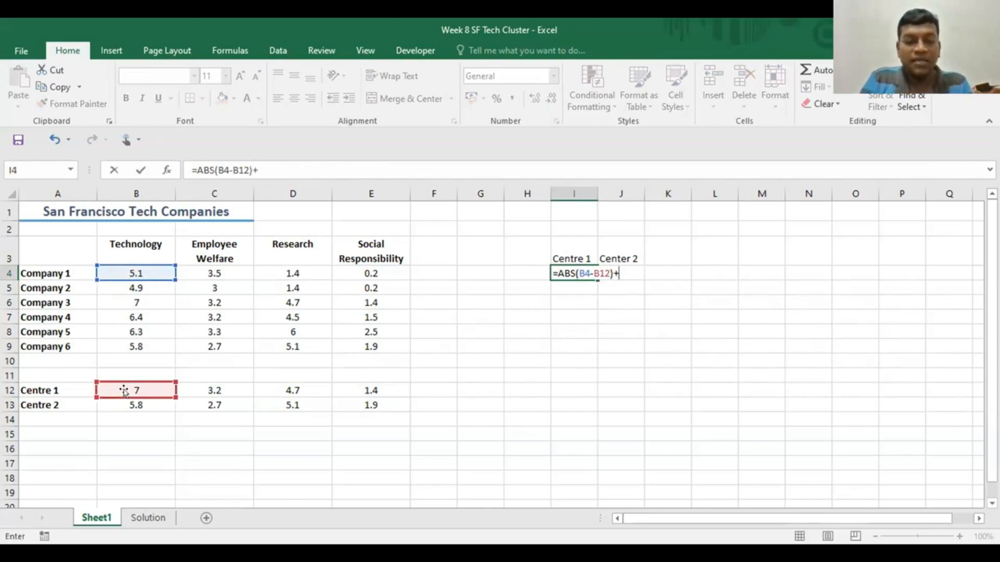
text(ab)
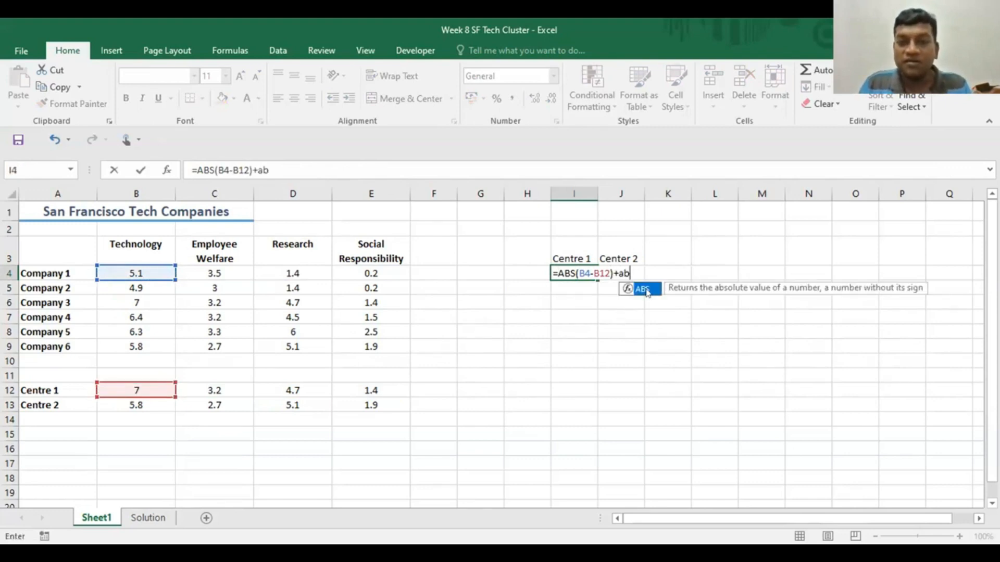
- Extend the I4 formula with the absolute Employee Welfare difference, ABS(C4-C12)+
key(Tab)
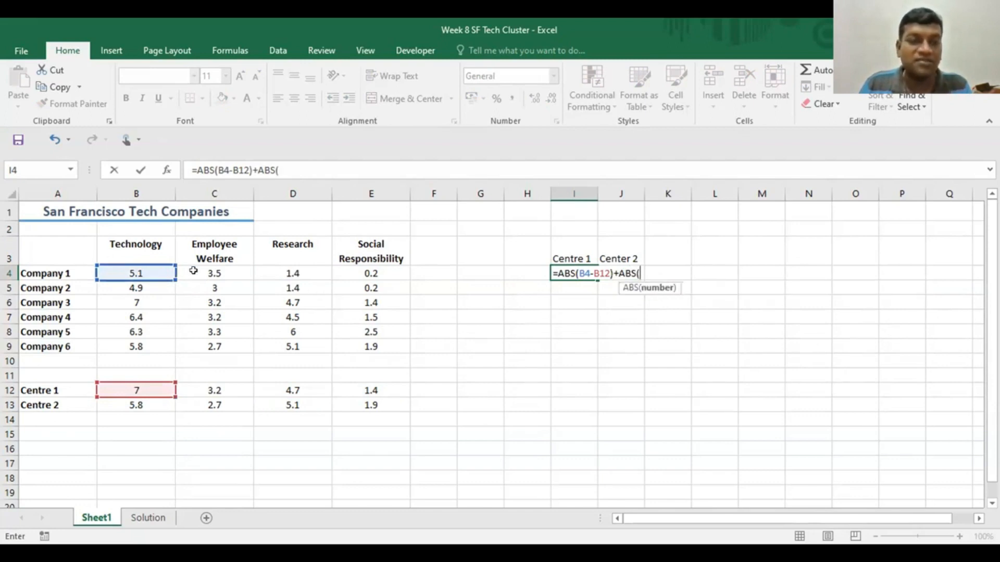
click(219, 275)
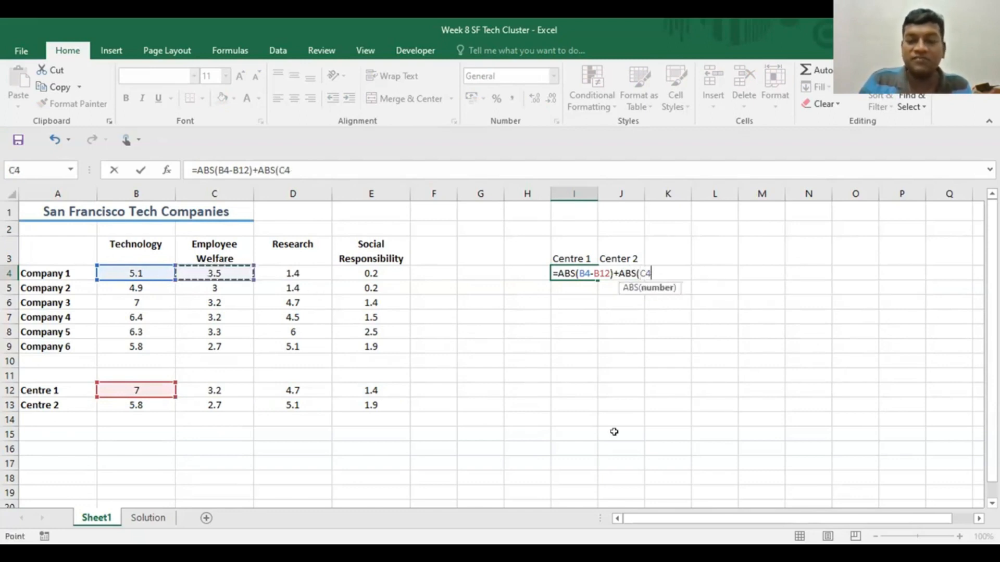
text(-)
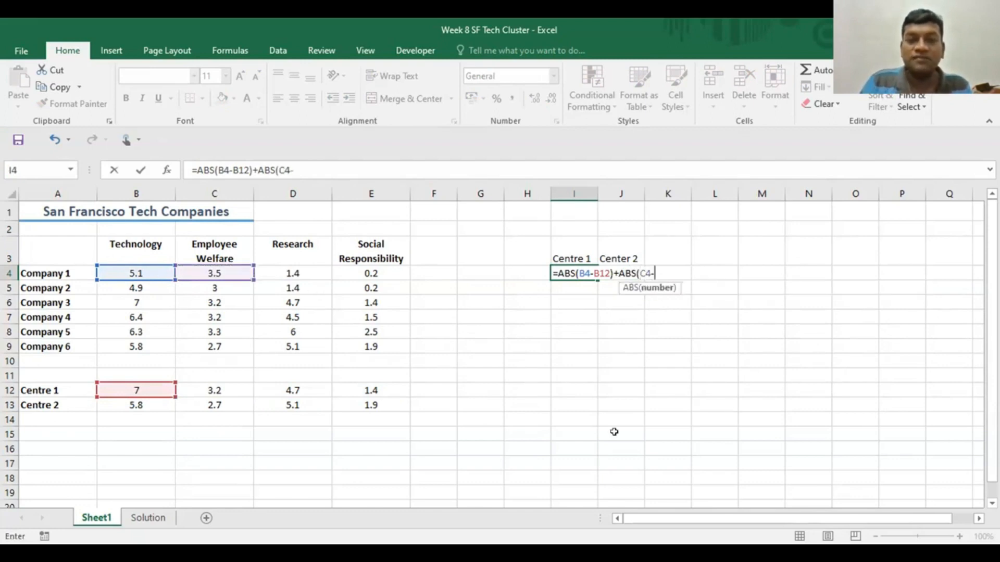
click(218, 388)
text())
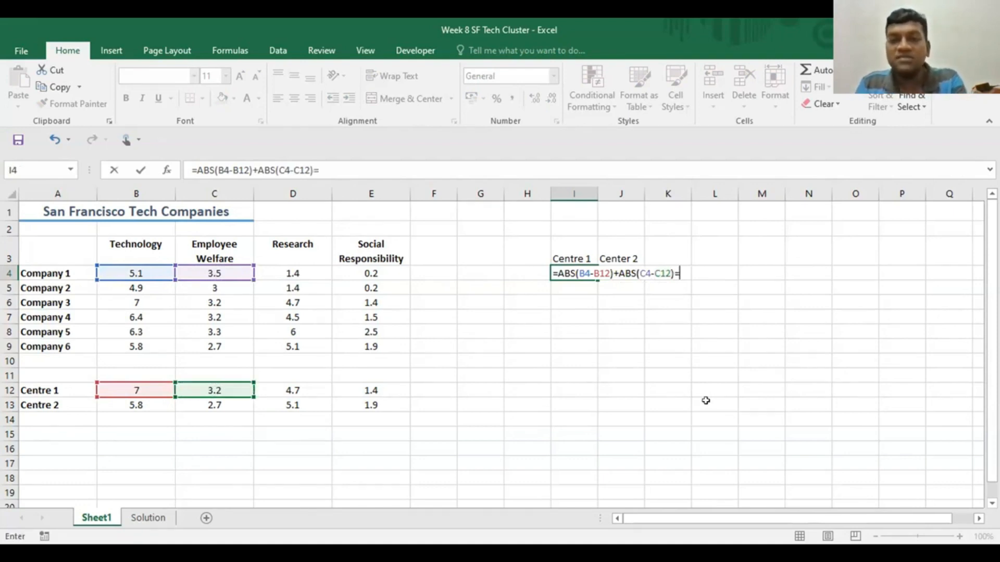
text(+)
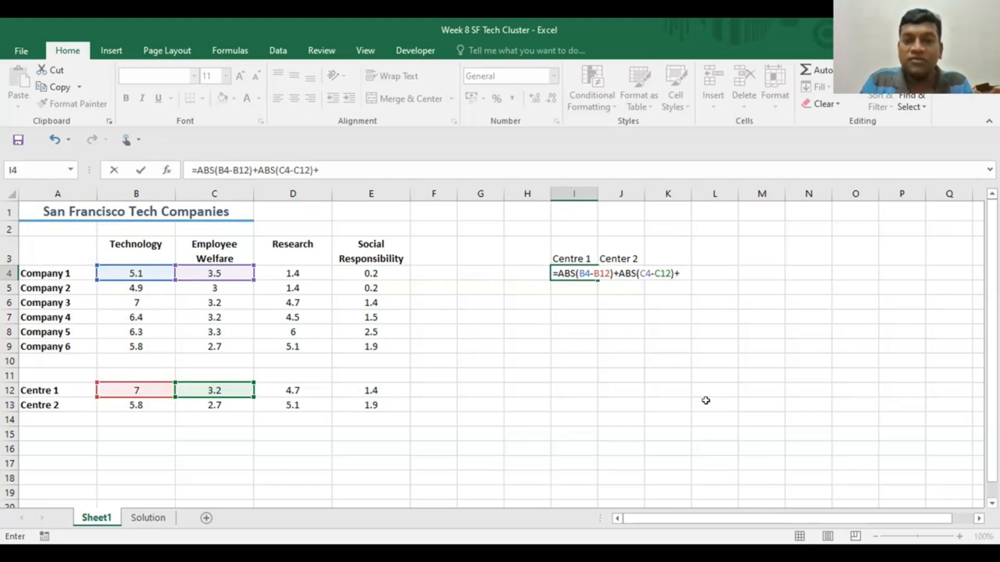
text(ab)
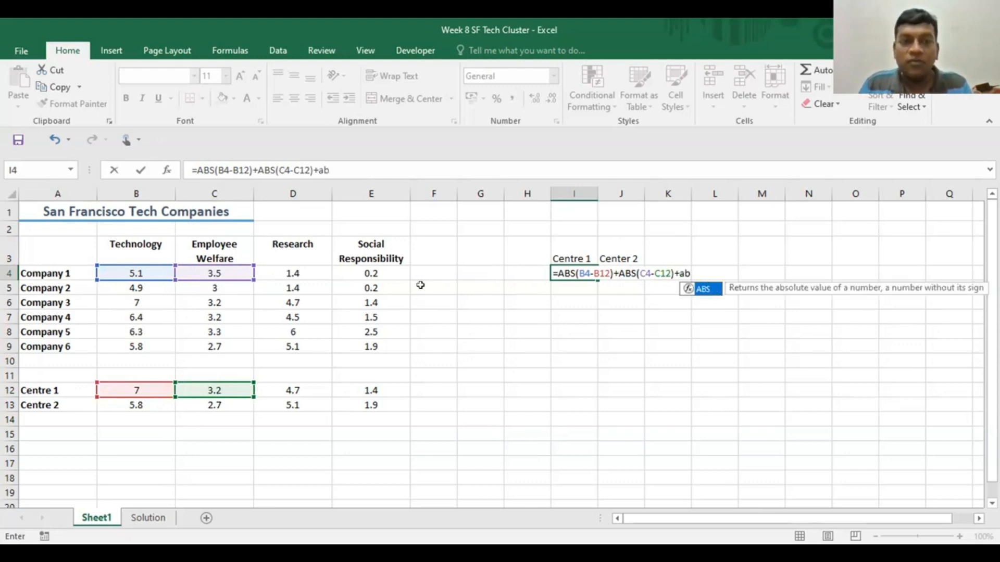
- Extend the I4 formula with the absolute Research difference, ABS(D4-D12)+
key(Tab)
click(288, 272)
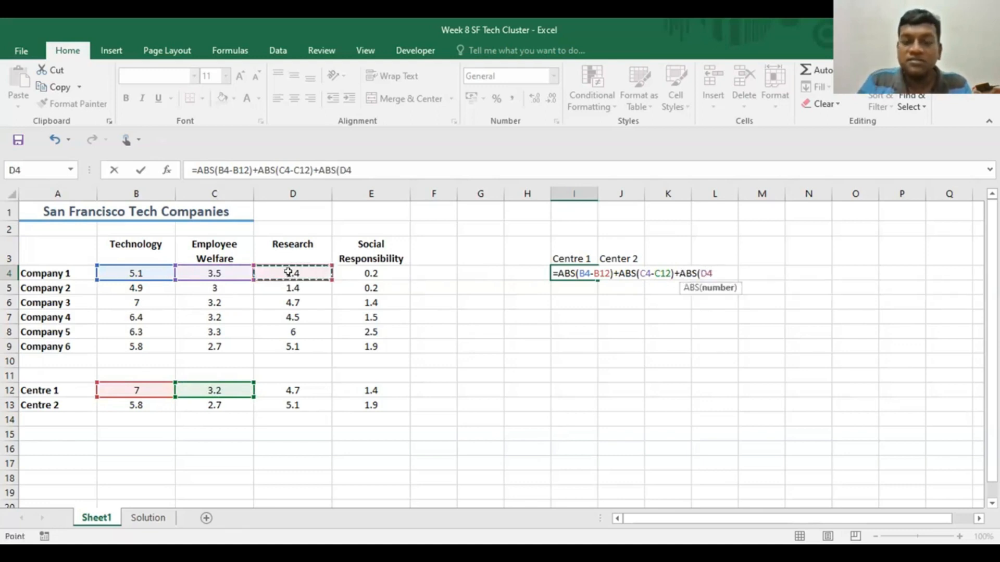
text(-)
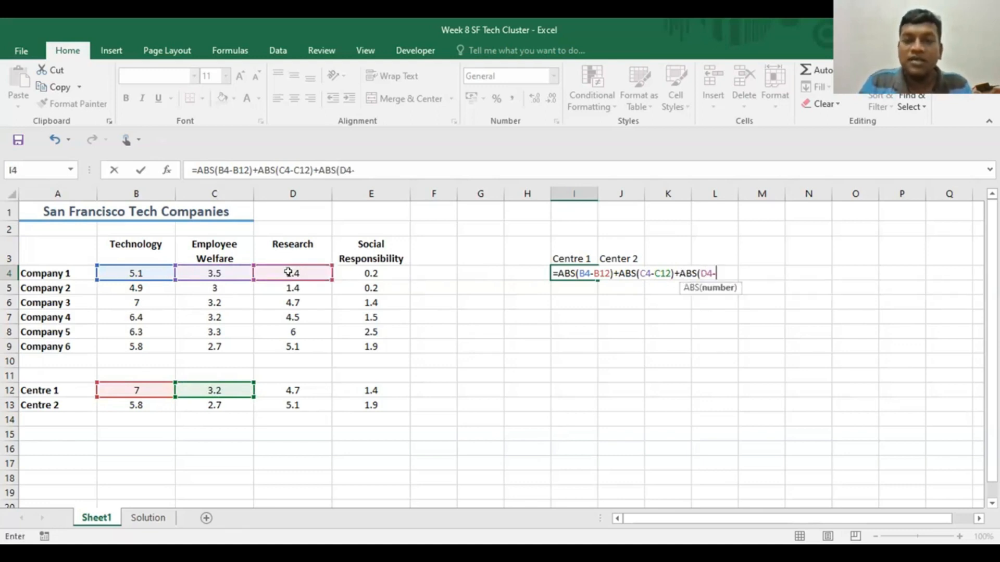
click(292, 392)
text())
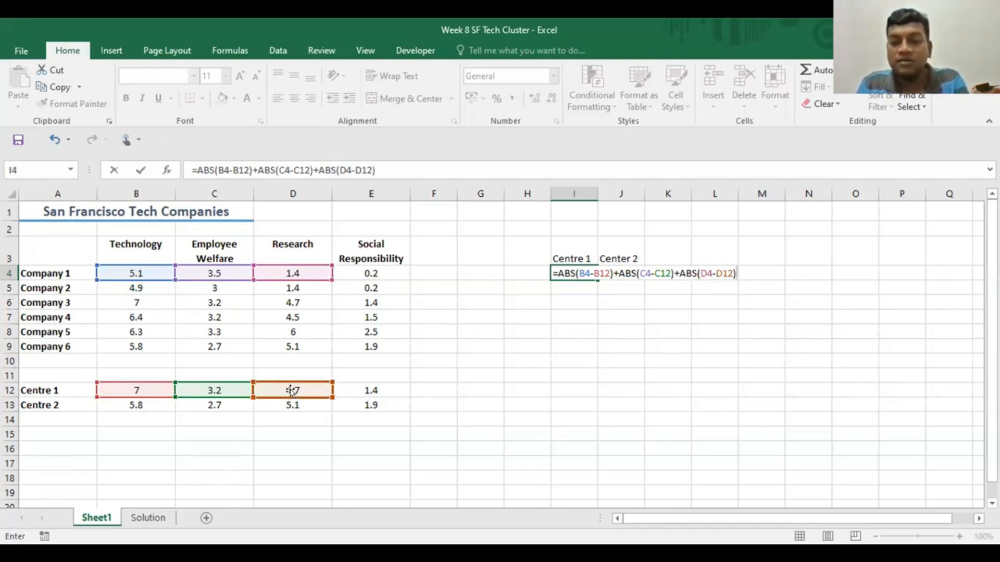
text(+)
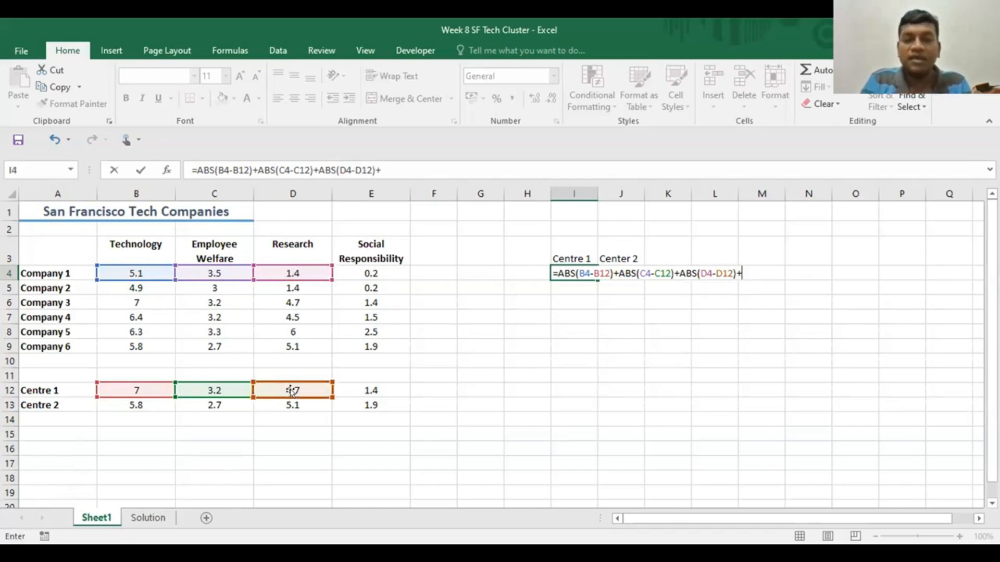
text(ab)
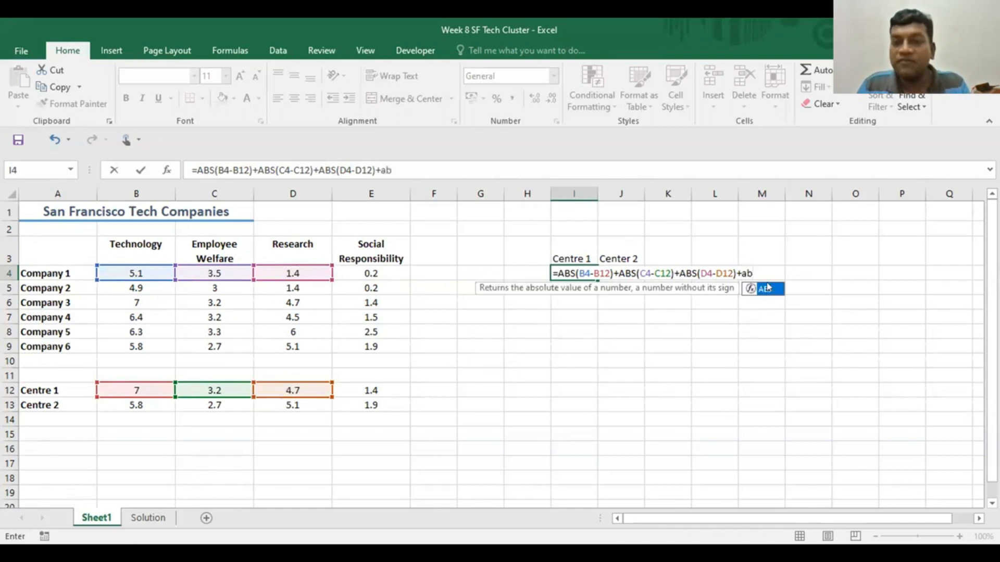
- Complete the I4 formula with the absolute Social Responsibility difference, ABS(E4-E12), and select the finished cell
key(Tab)
click(362, 272)
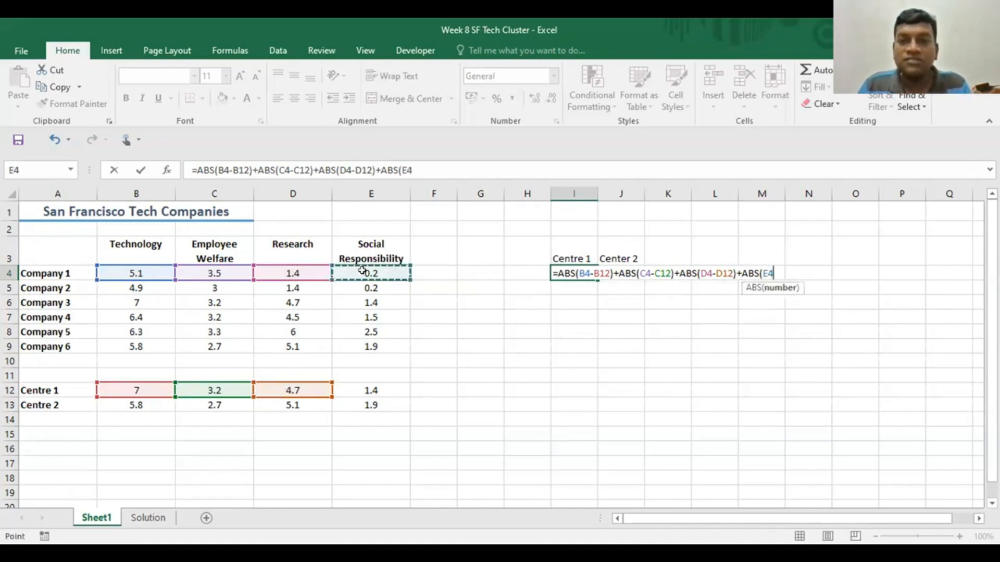
text(-)
click(363, 390)
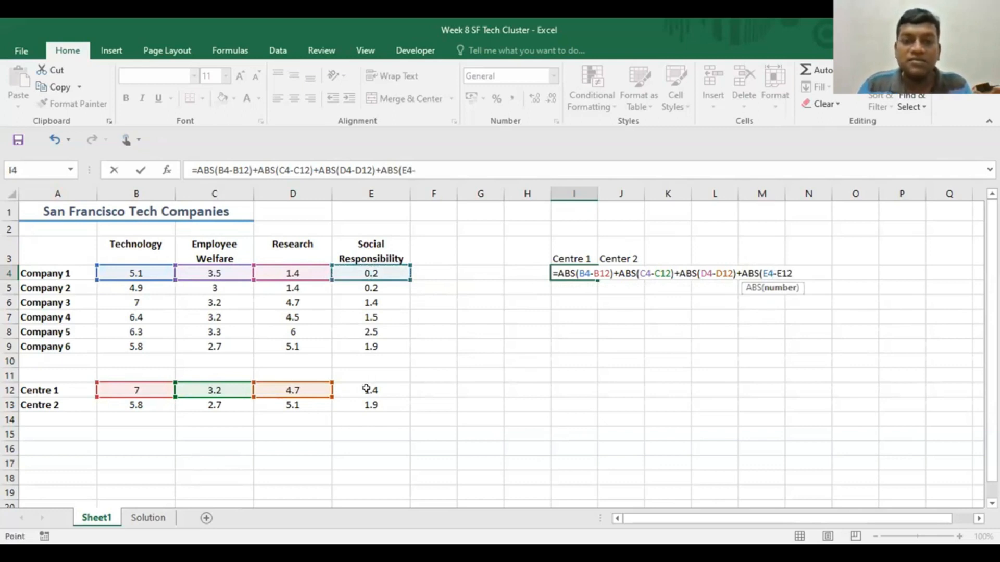
text())
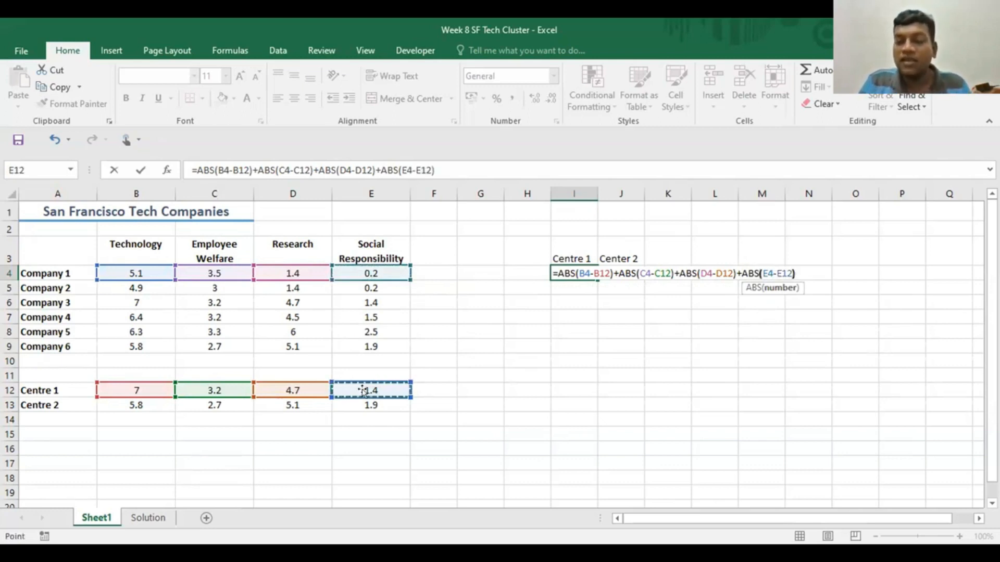
key(Return)
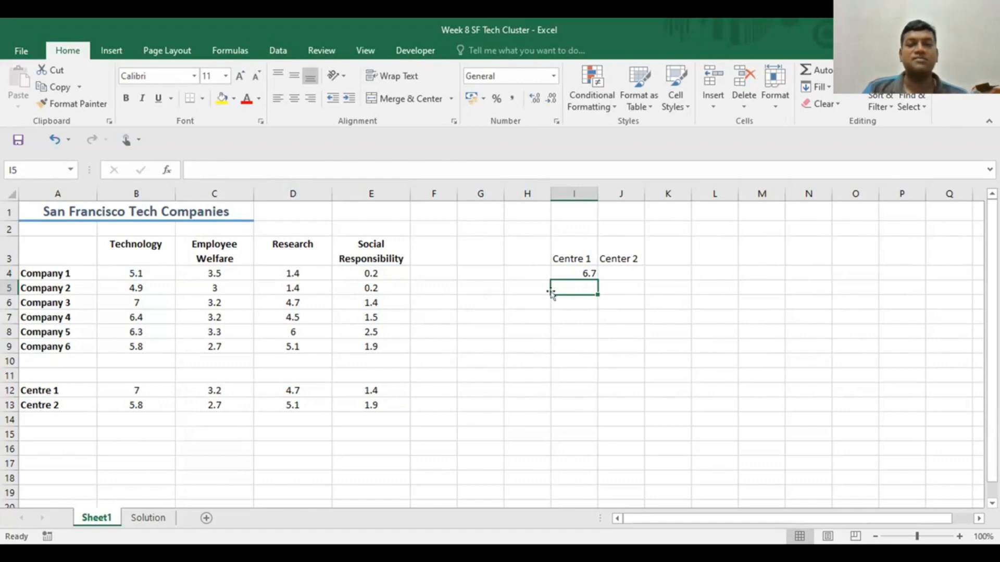
click(560, 271)
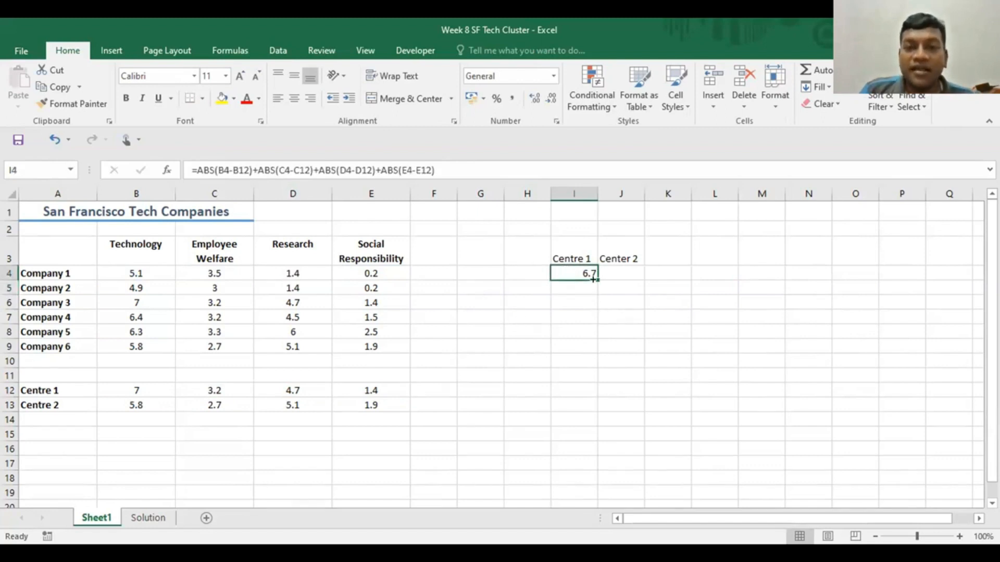
- Copy the Centre 1 distance formula from I4 down through I9 for the remaining companies
drag(597, 276, 591, 334)
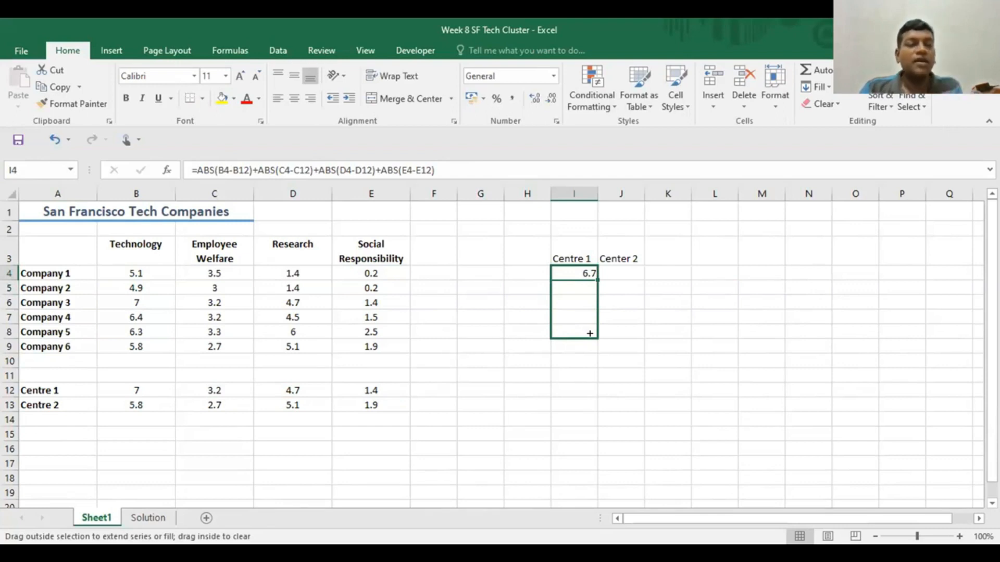
drag(590, 334, 585, 354)
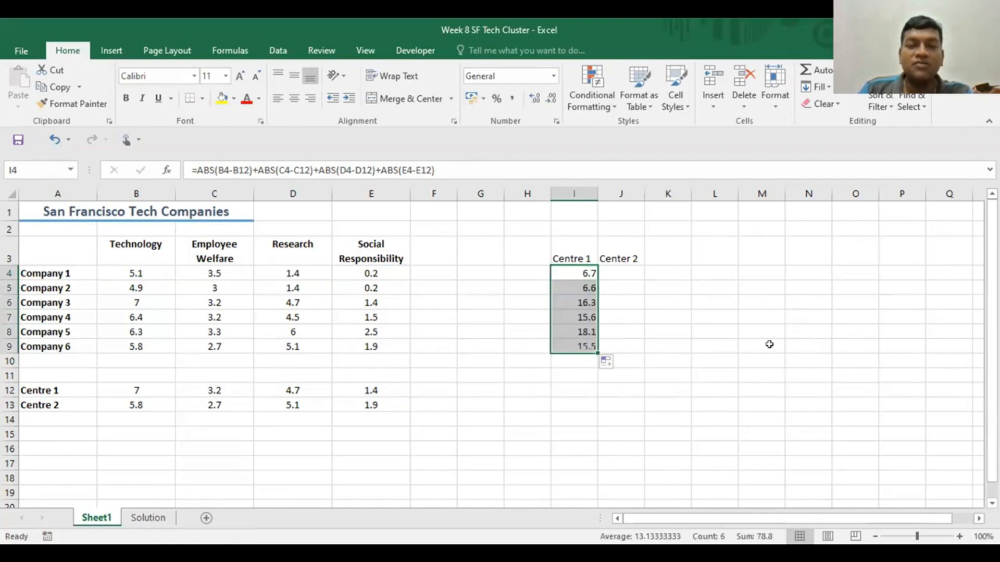
click(768, 347)
- Examine which cells the copied formulas in I5 and I7 reference for the centre values
click(566, 284)
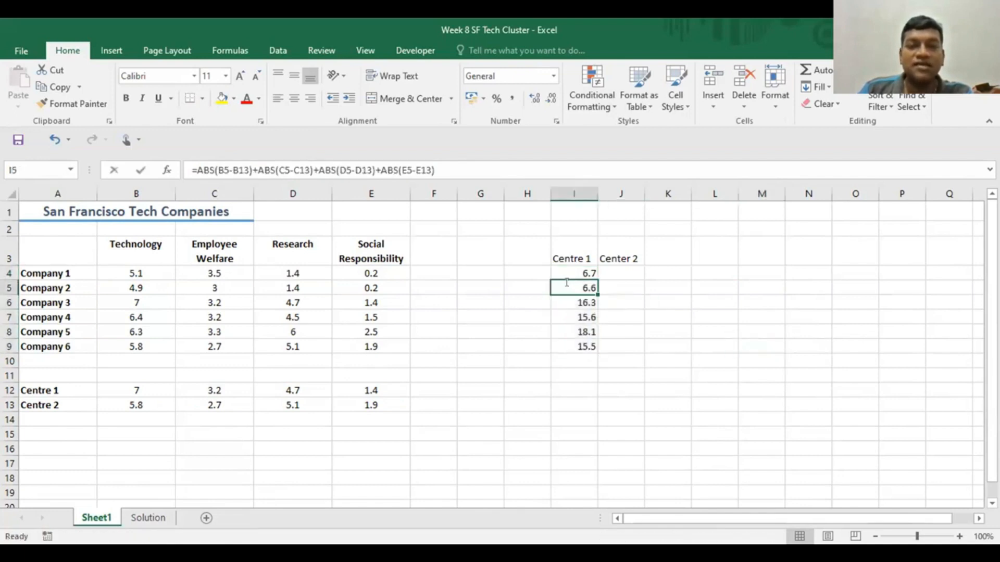
double_click(567, 283)
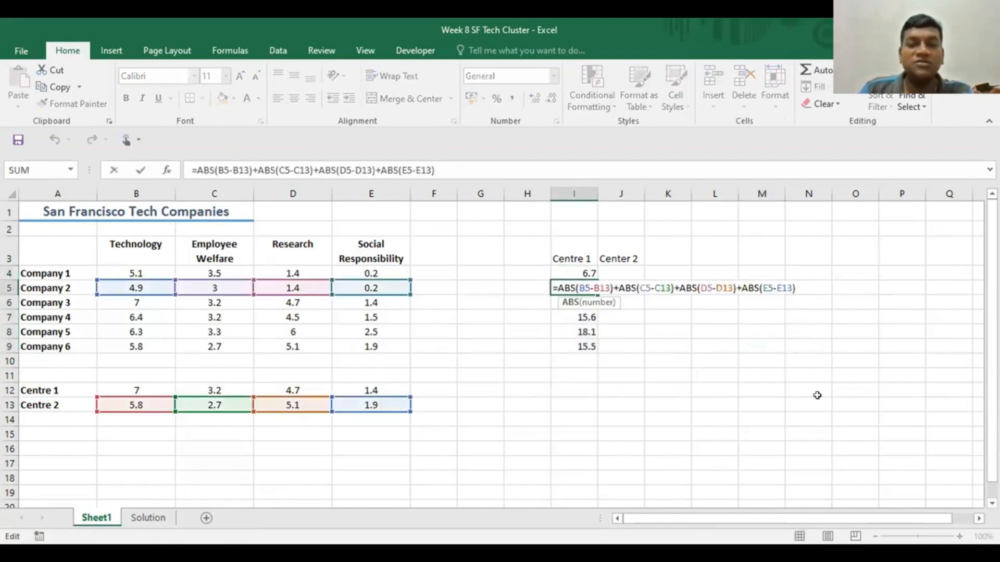
key(Escape)
click(571, 316)
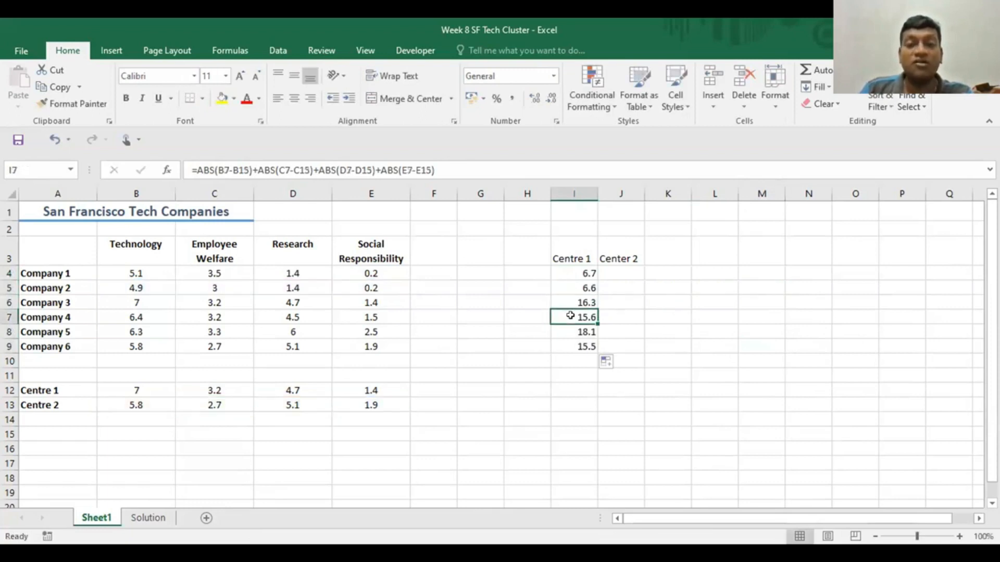
double_click(572, 316)
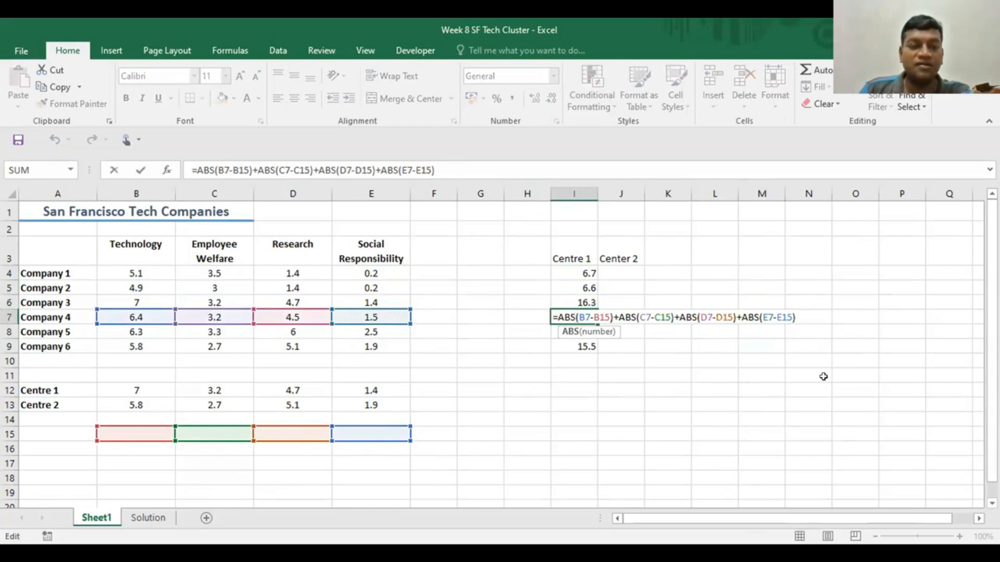
- Make the Centre 1 references in the I4 formula absolute: $B$12, $C$12, $D$12 and $E$12
click(572, 271)
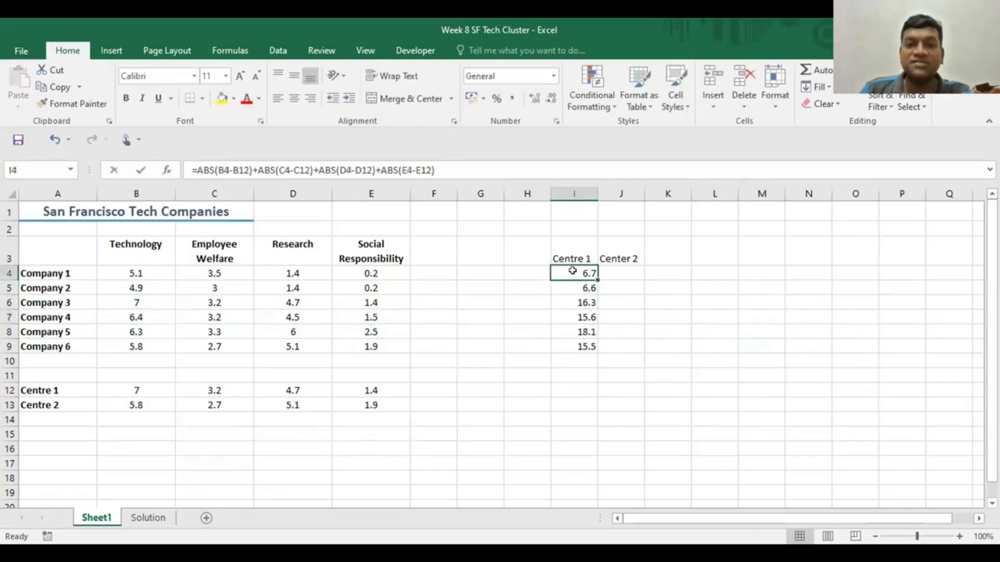
double_click(573, 271)
click(597, 273)
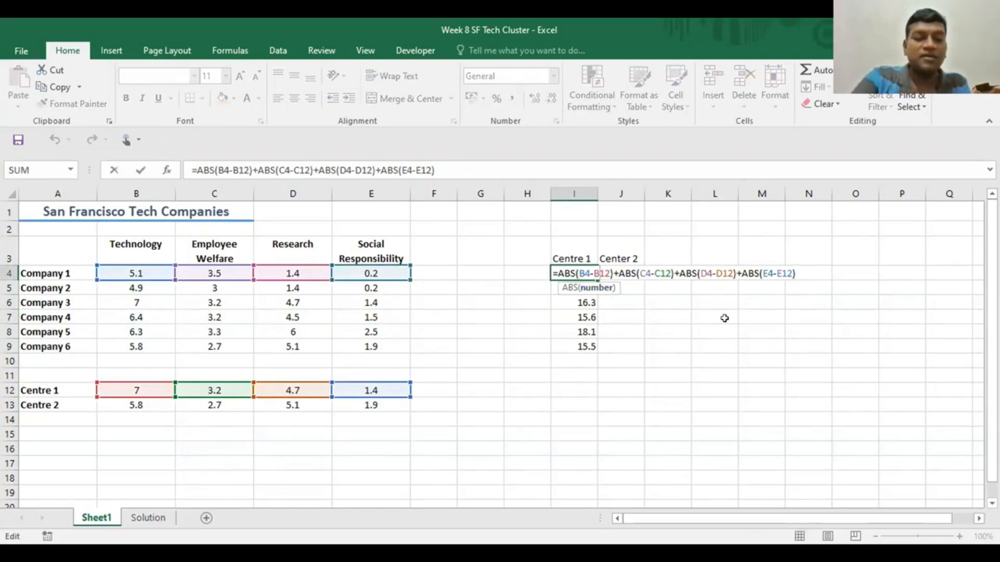
key(F4)
click(668, 273)
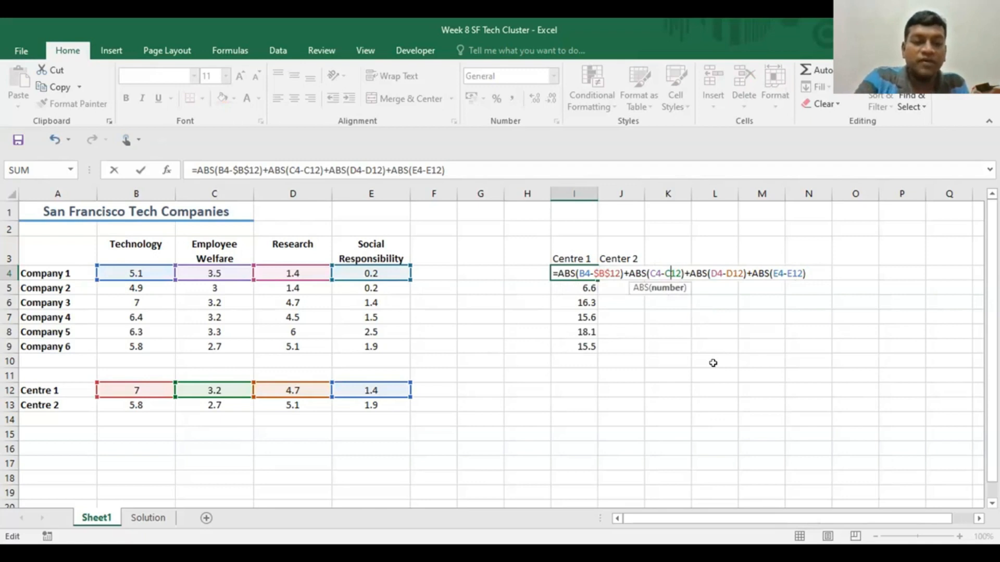
key(F4)
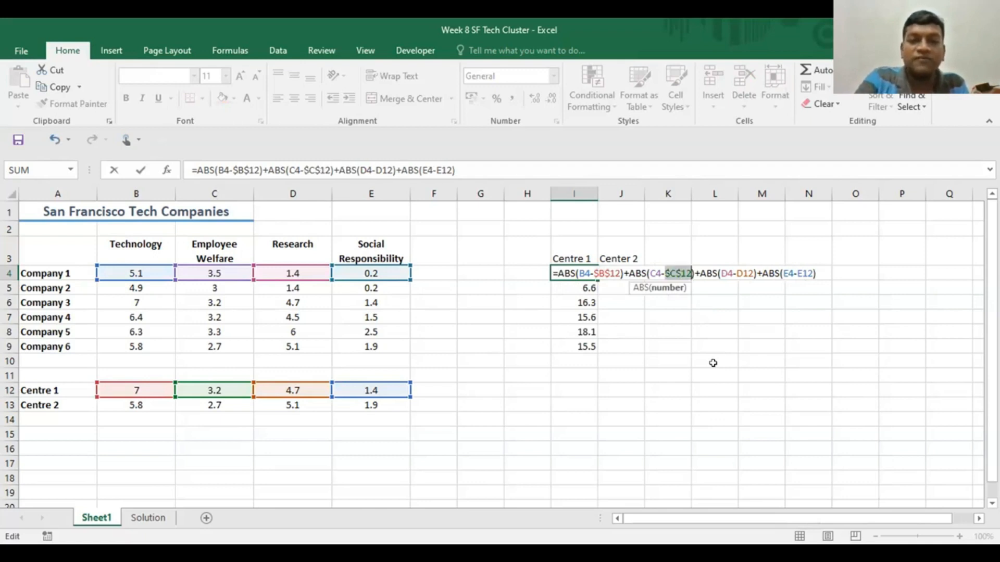
click(744, 273)
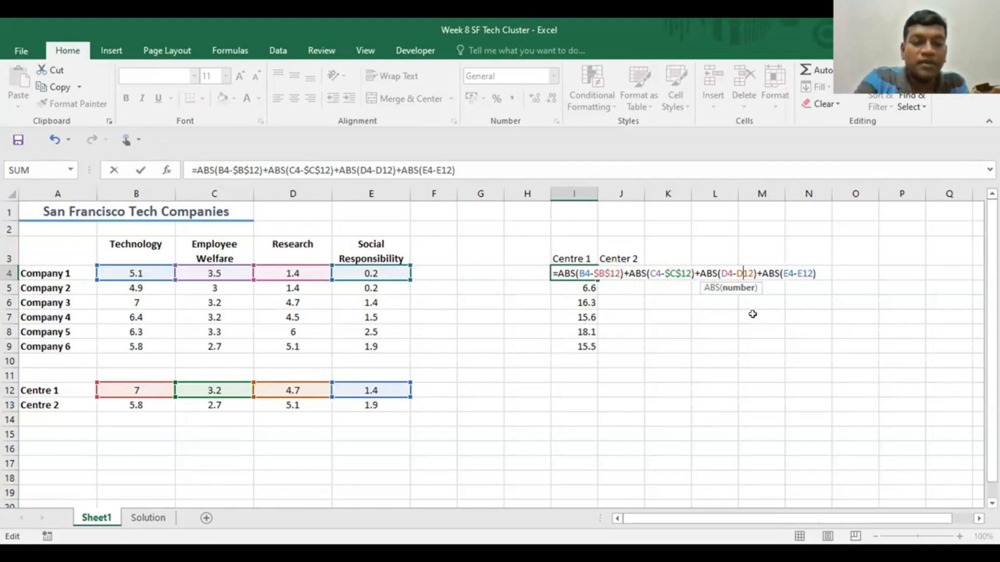
key(F4)
click(812, 273)
key(F4)
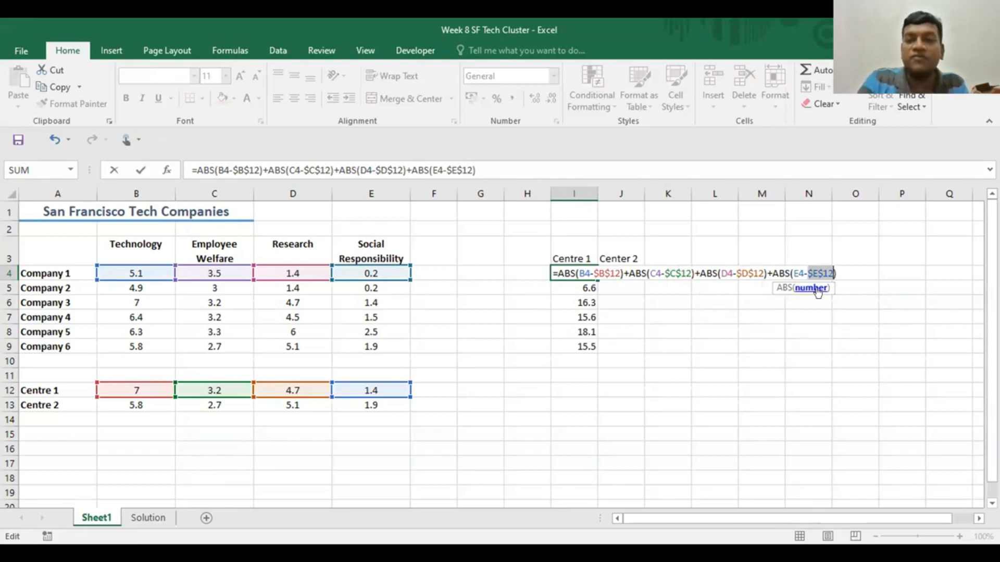
key(Return)
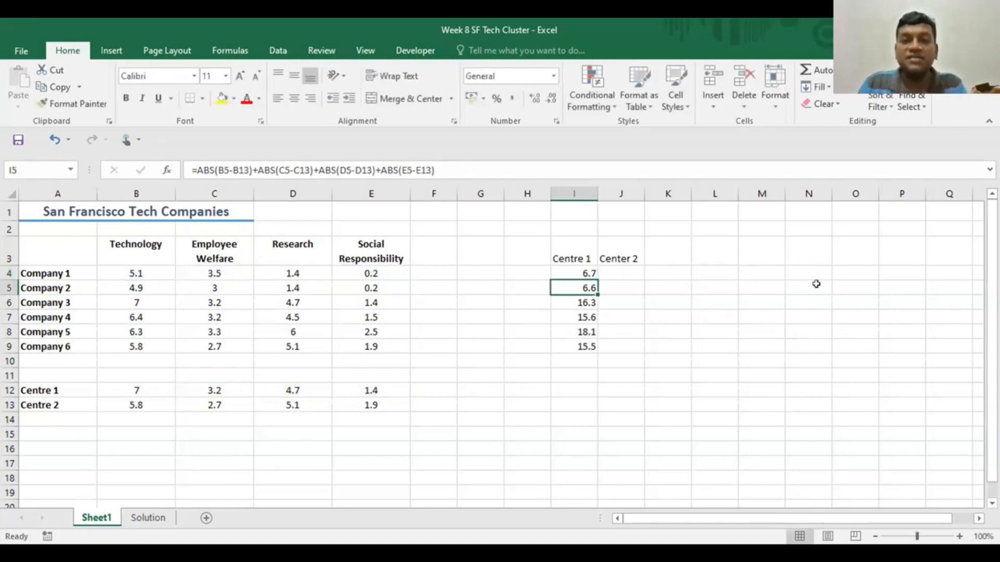
- Fill the corrected I4 formula with absolute Centre 1 references down to I9
click(578, 271)
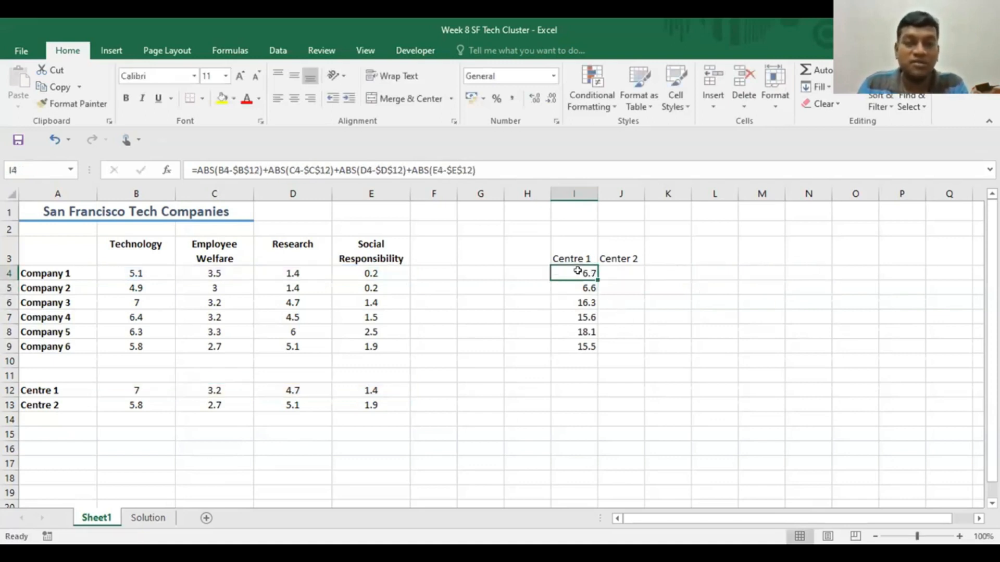
drag(594, 276, 594, 348)
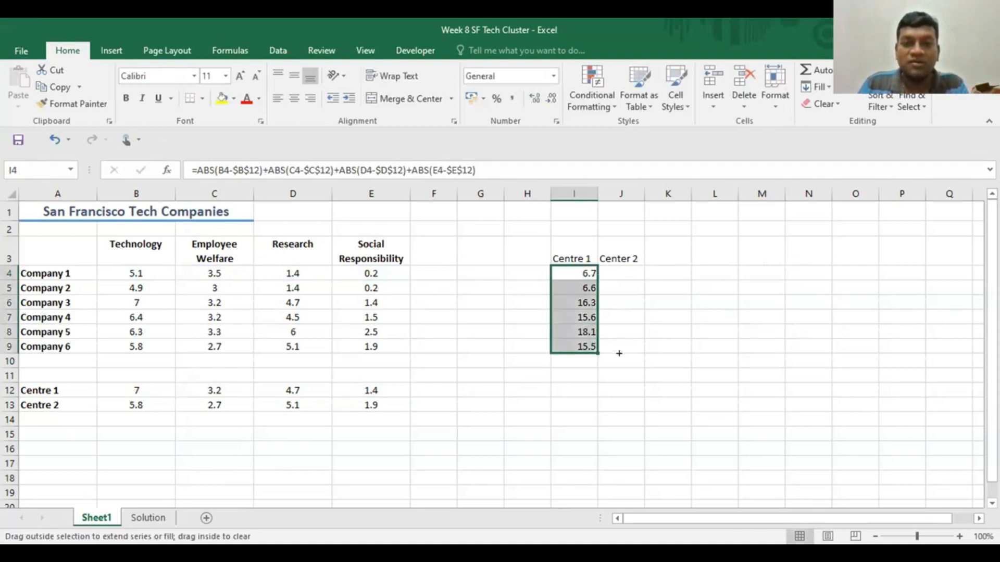
click(627, 401)
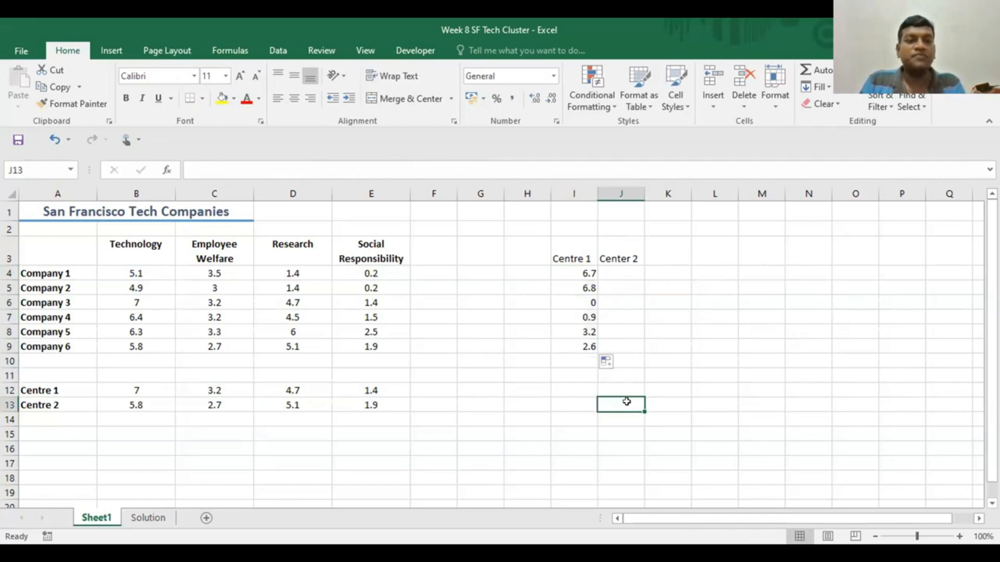
- Check the cell references of the refilled Centre 1 formulas for Company 3 and Company 4
click(572, 297)
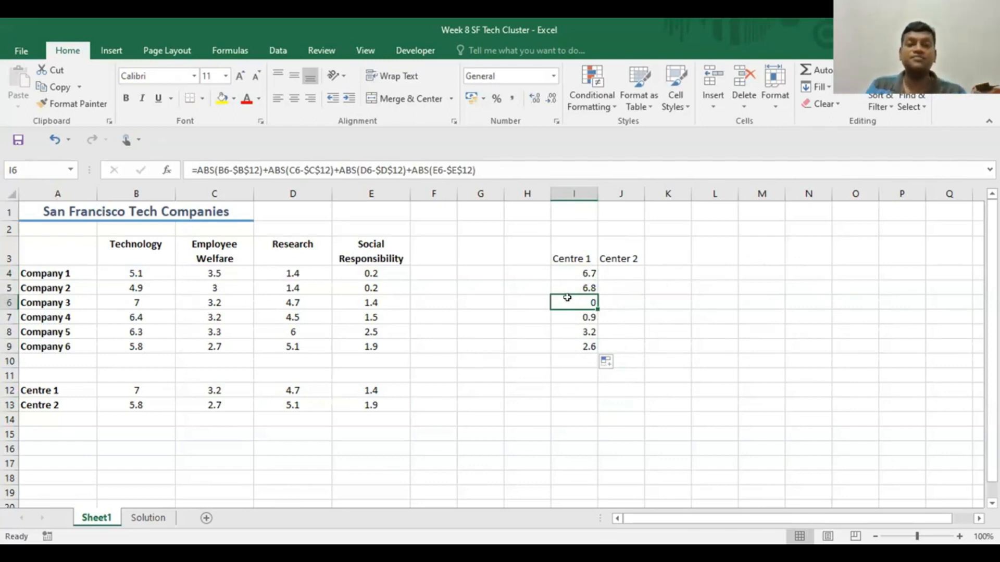
double_click(572, 313)
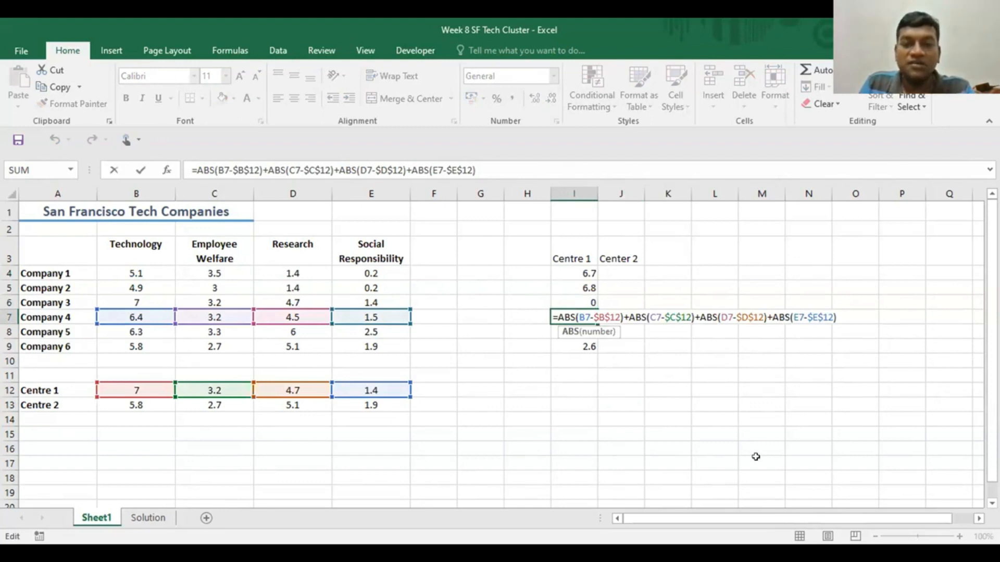
key(Escape)
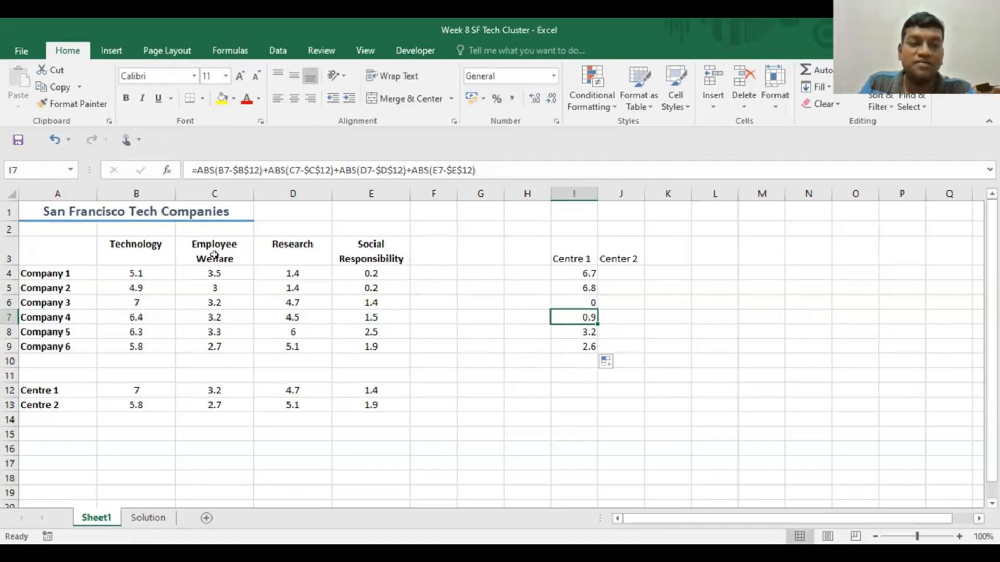
click(713, 463)
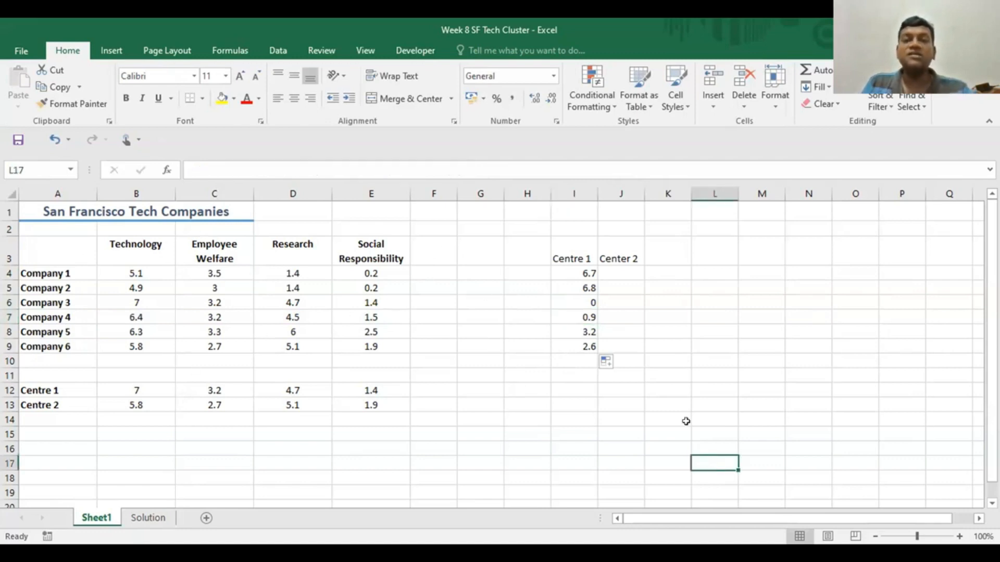
- Start the Center 2 formula in J4 with Company 1's absolute Technology difference, =ABS(B4-$B$13)+
click(616, 272)
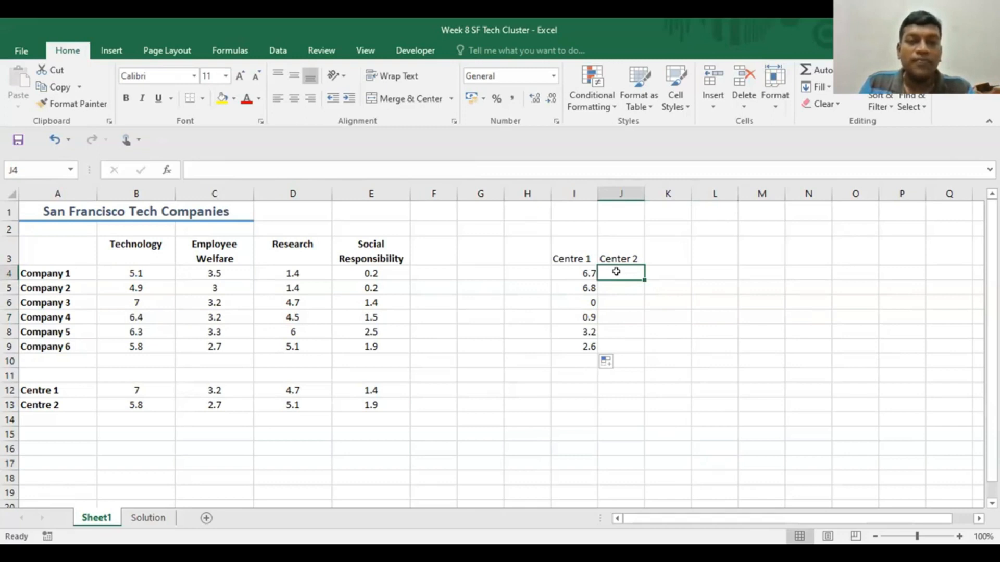
text(=)
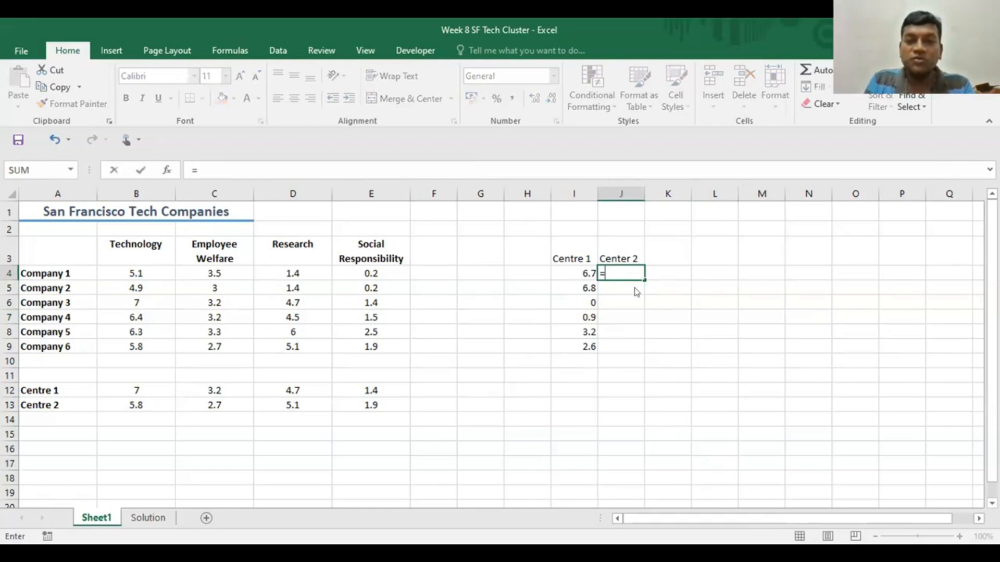
text(ab)
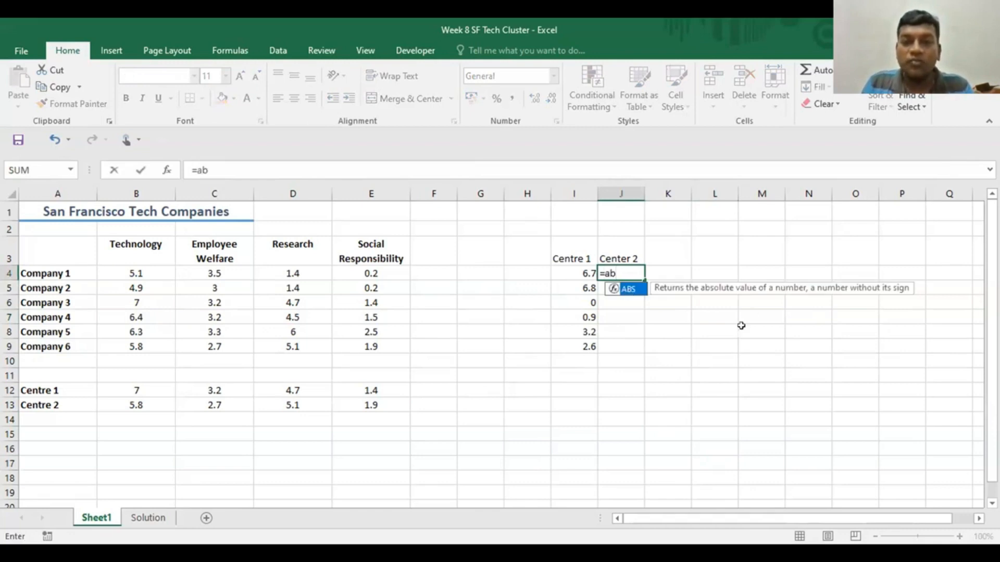
key(Tab)
click(127, 272)
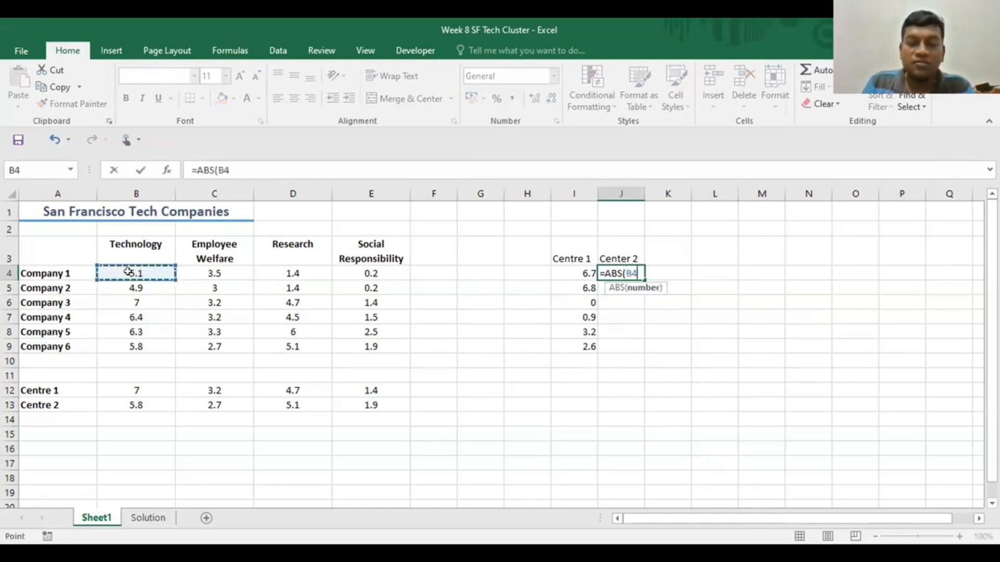
text(-)
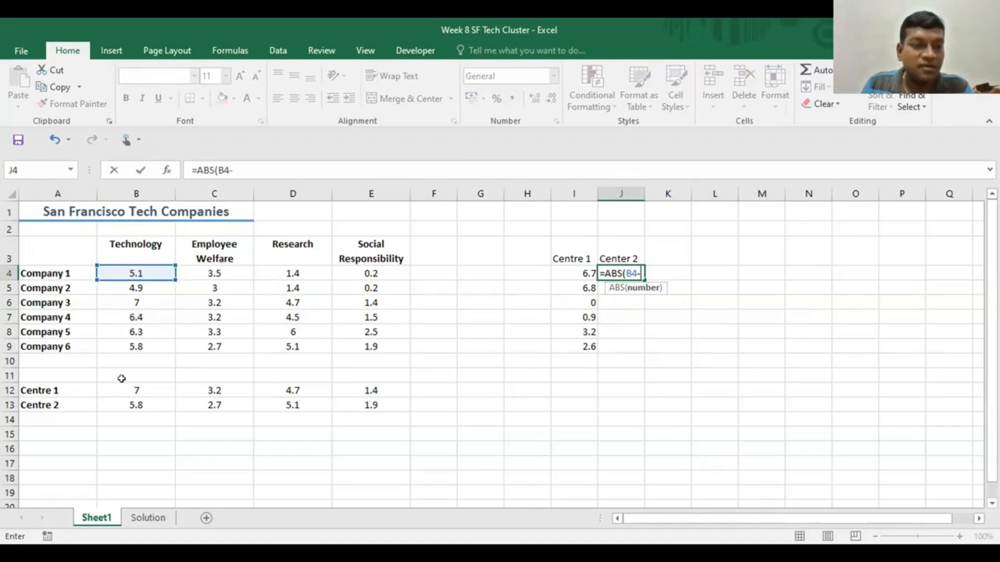
click(126, 404)
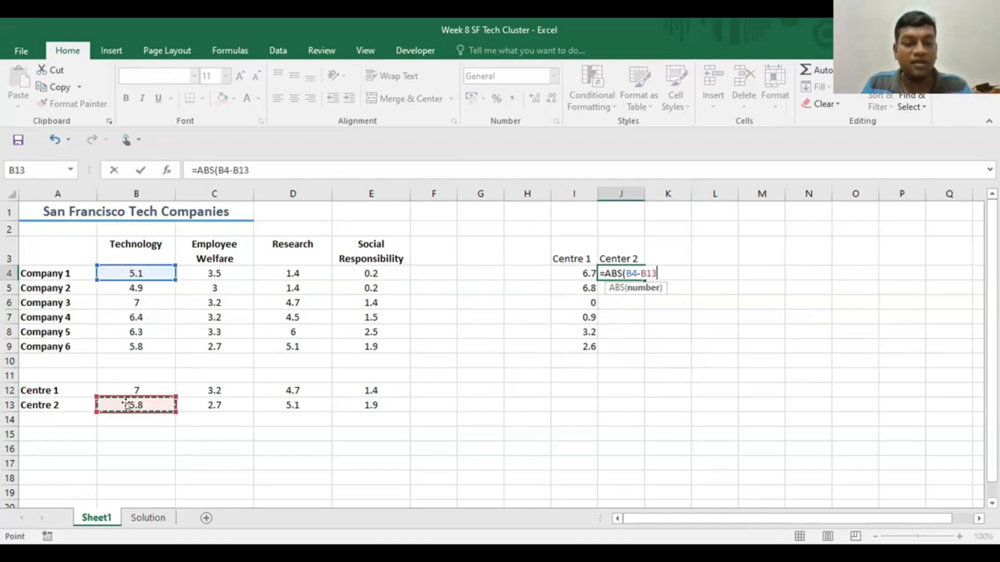
key(F4)
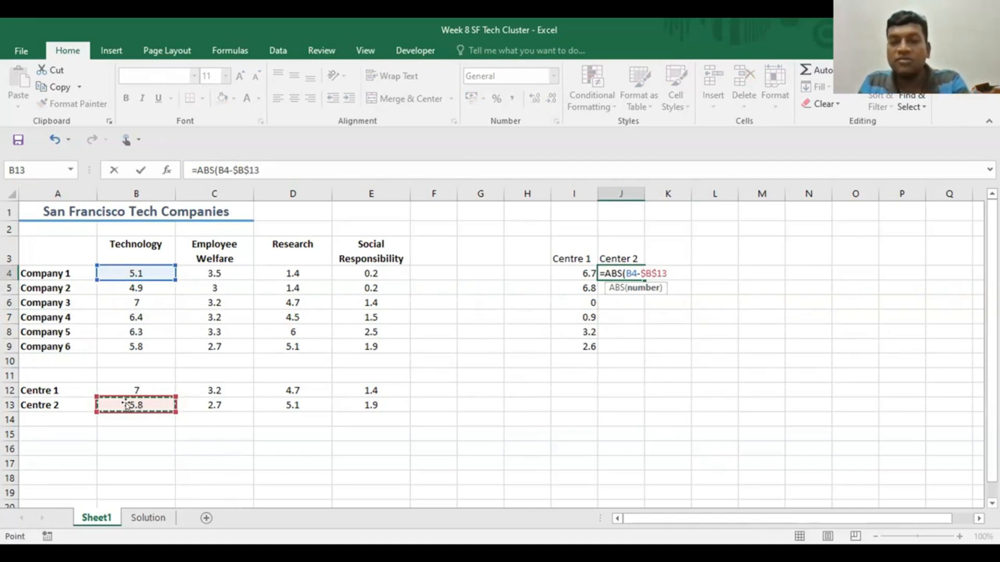
text())
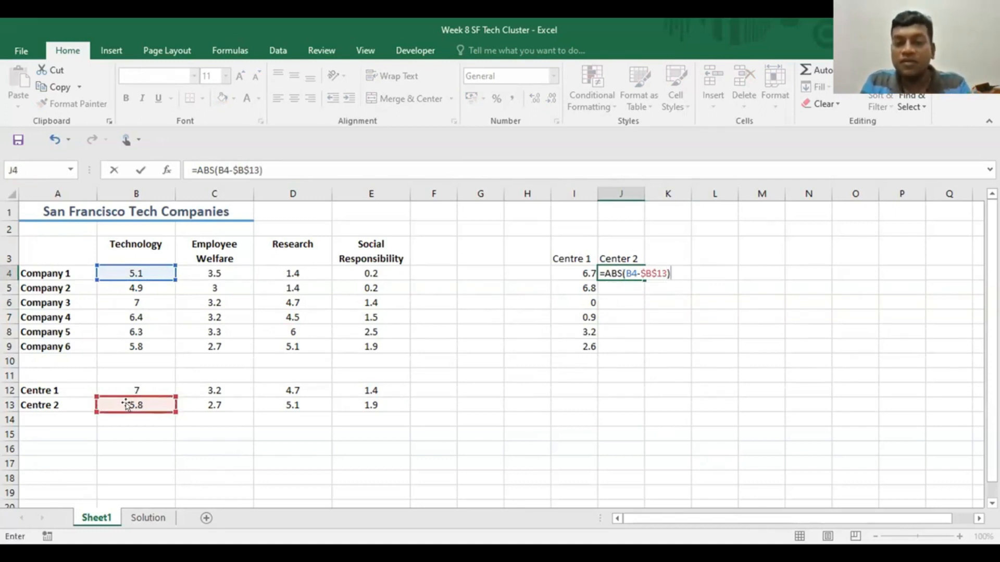
text(+)
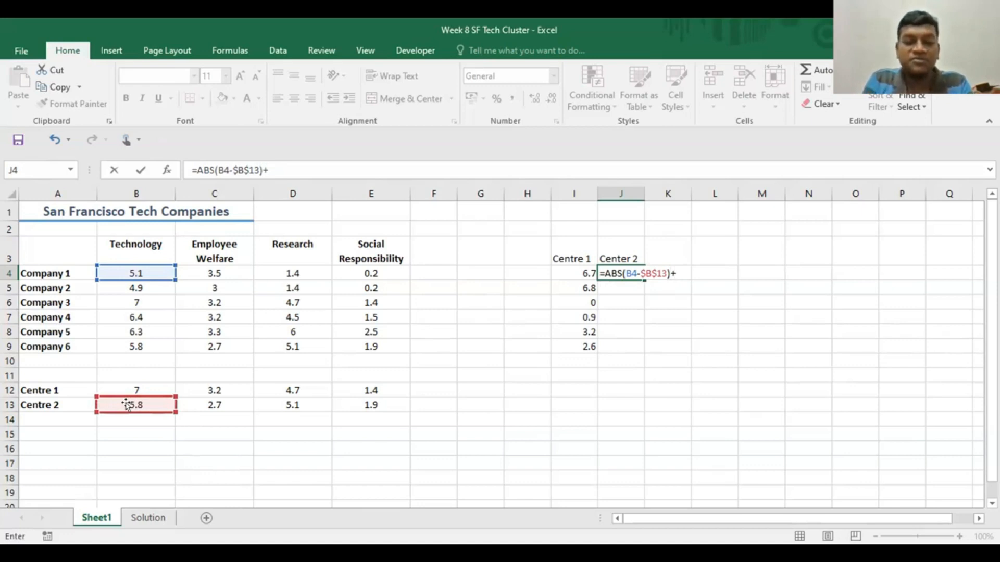
text(ab)
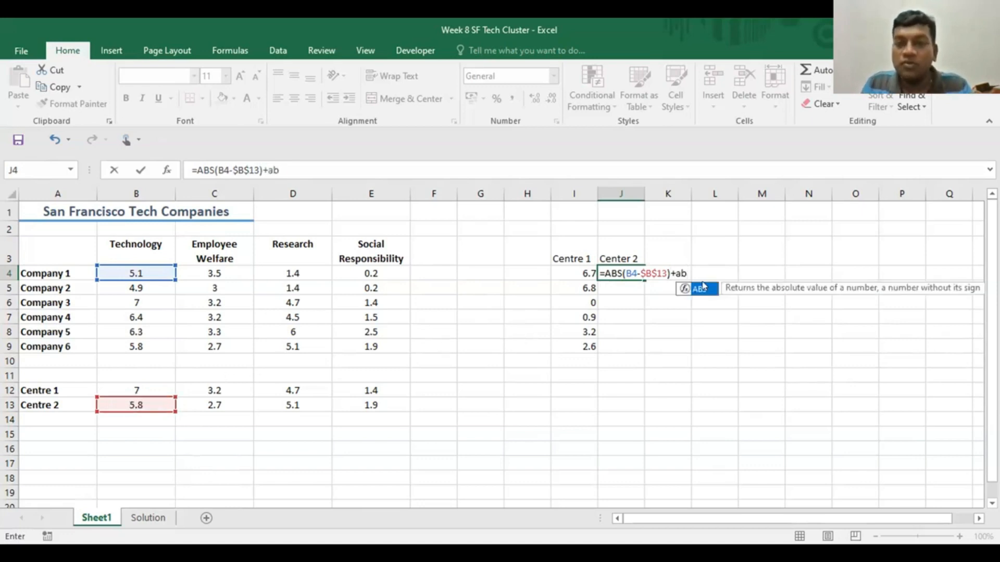
- Extend the J4 formula with the absolute Employee Welfare difference, ABS(C4-$C$13)+
key(Tab)
click(210, 273)
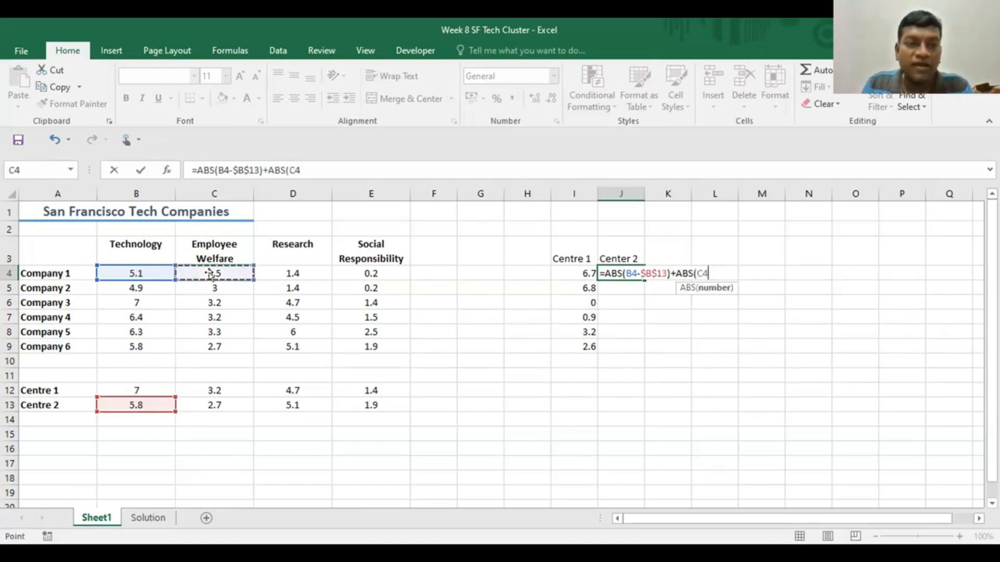
text(-)
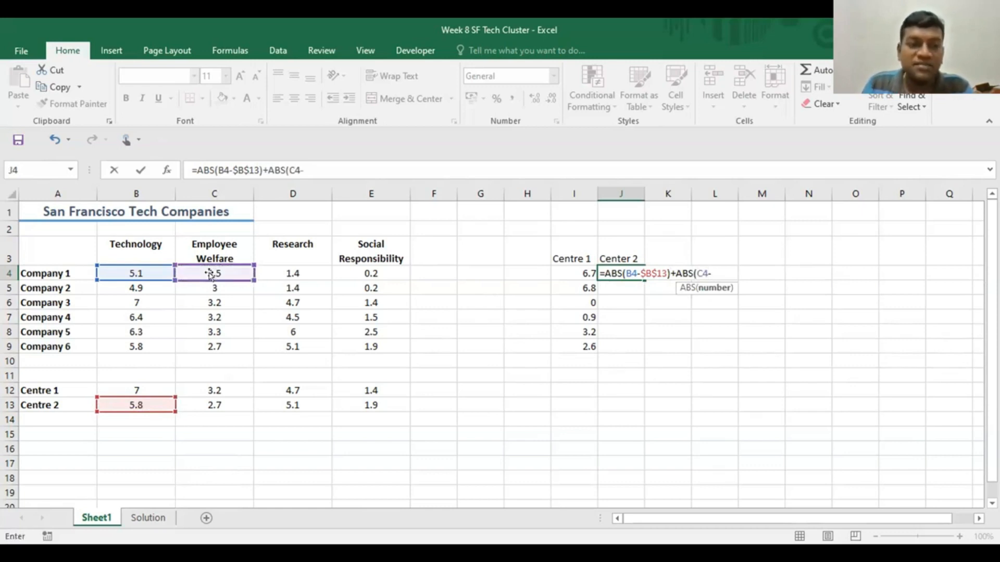
click(208, 401)
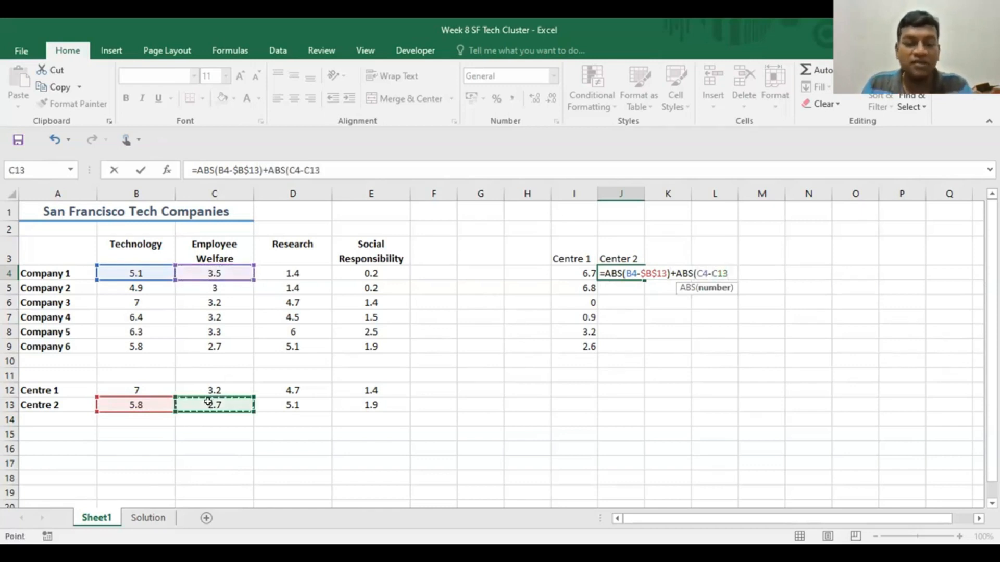
key(F4)
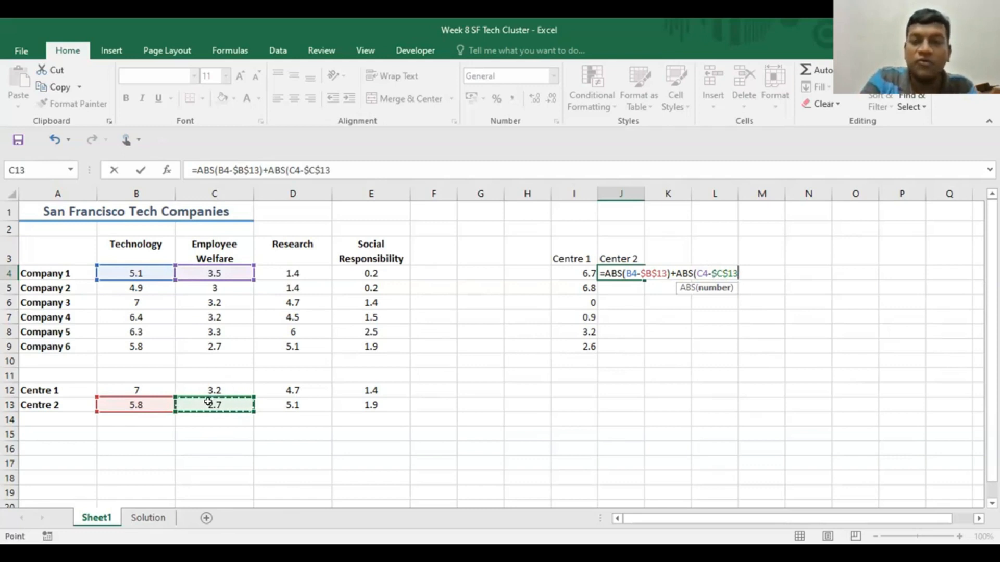
text())
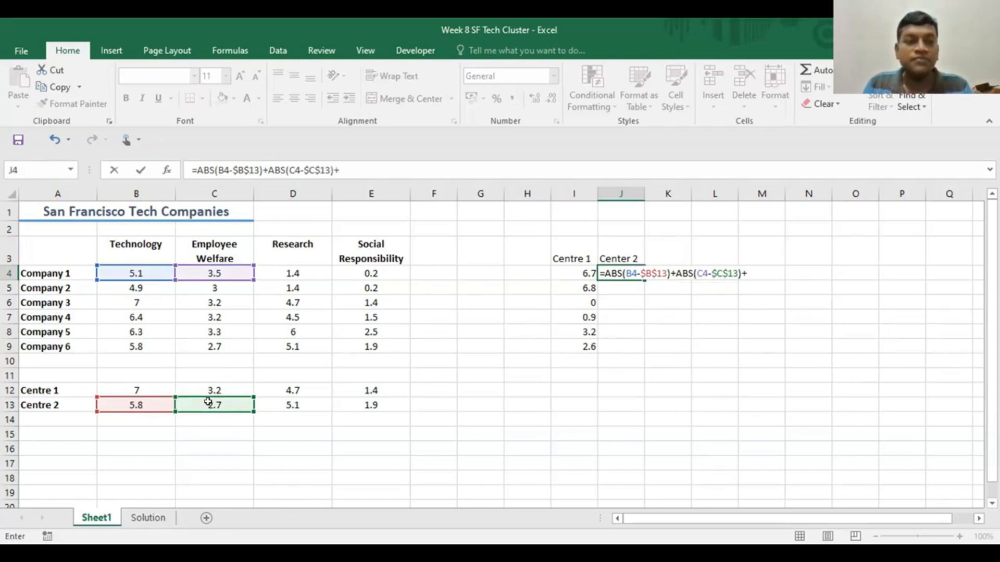
text(+a)
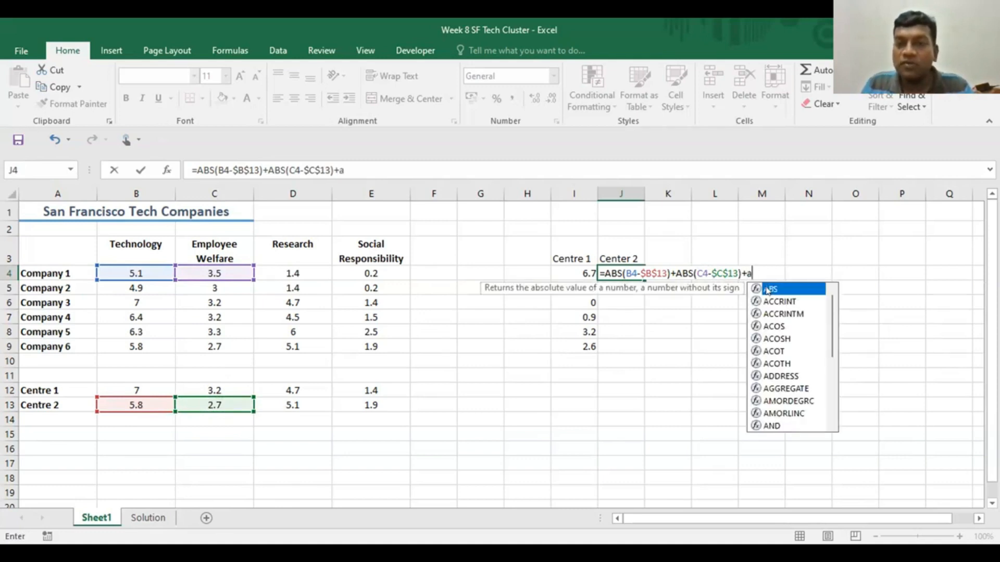
- Extend the J4 formula with the absolute Research difference from Centre 2, ABS(D4-$D$13)+
key(Tab)
click(293, 273)
text(-)
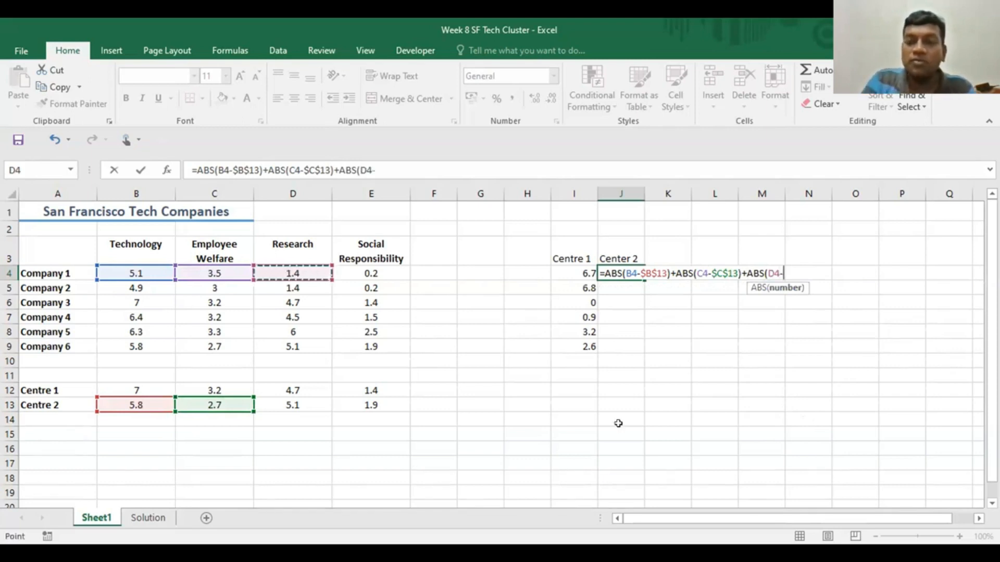
click(286, 402)
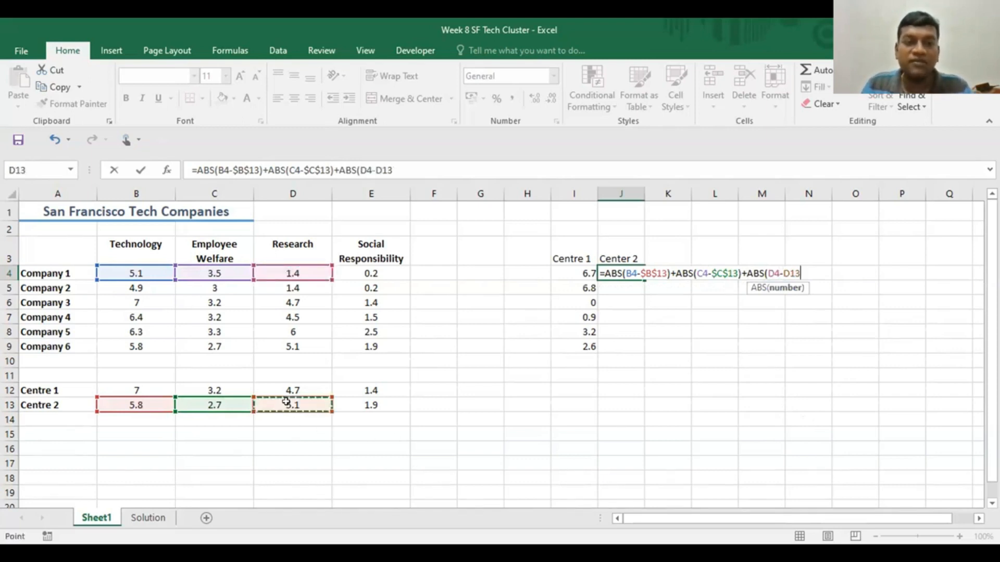
key(F4)
text())
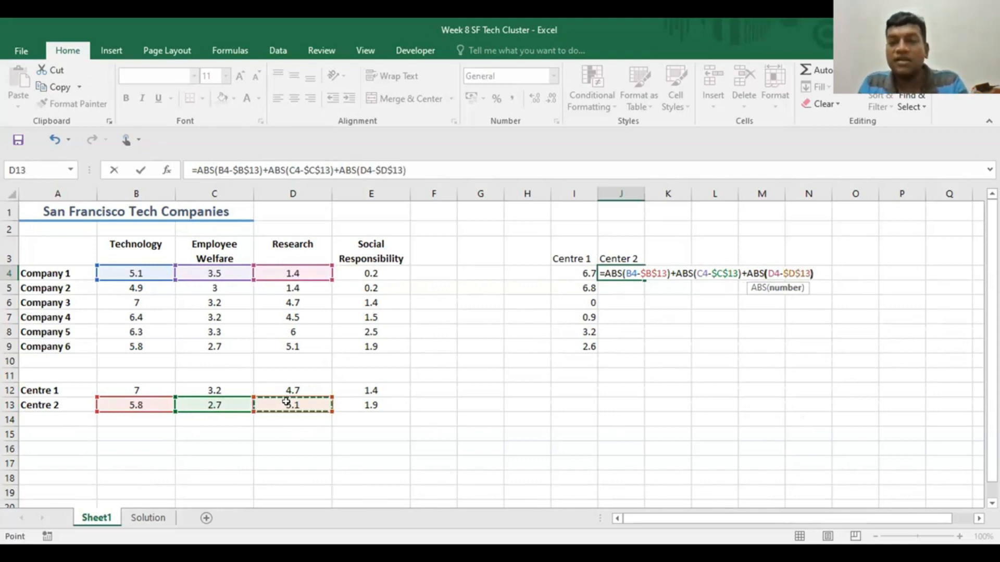
text(+)
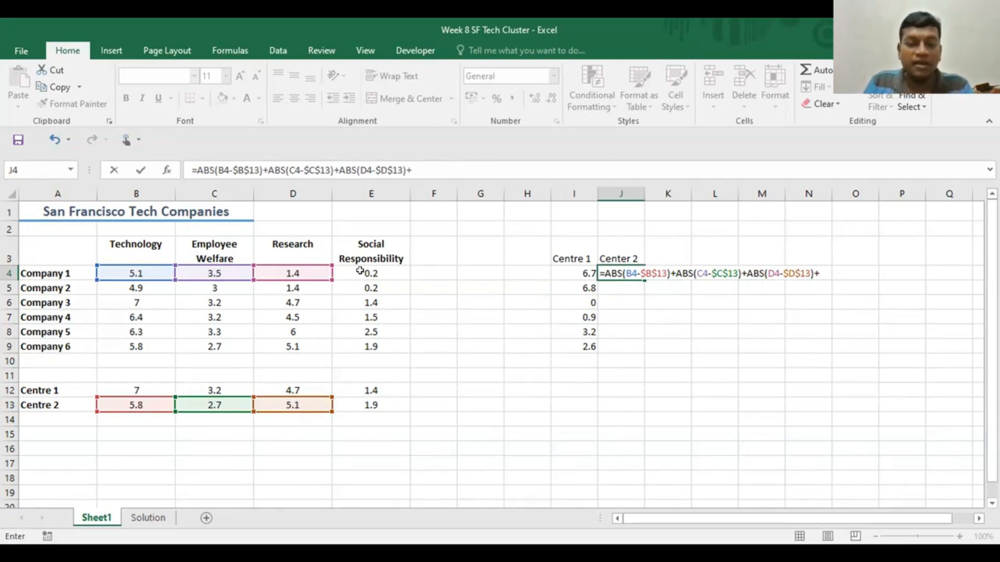
text(ab)
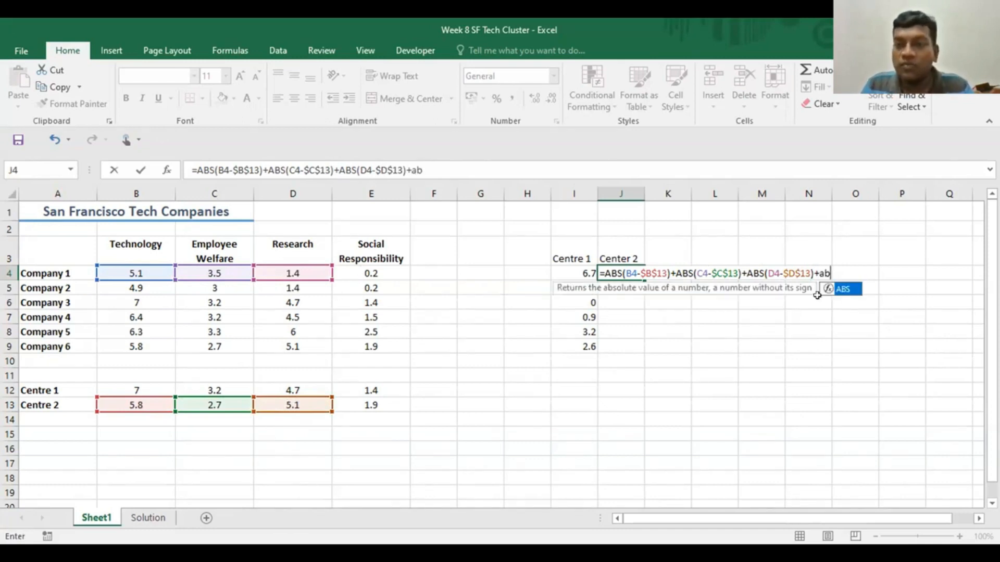
- Complete the J4 formula with the absolute Social Responsibility difference from Centre 2, ABS(E4-$E$13)
double_click(846, 291)
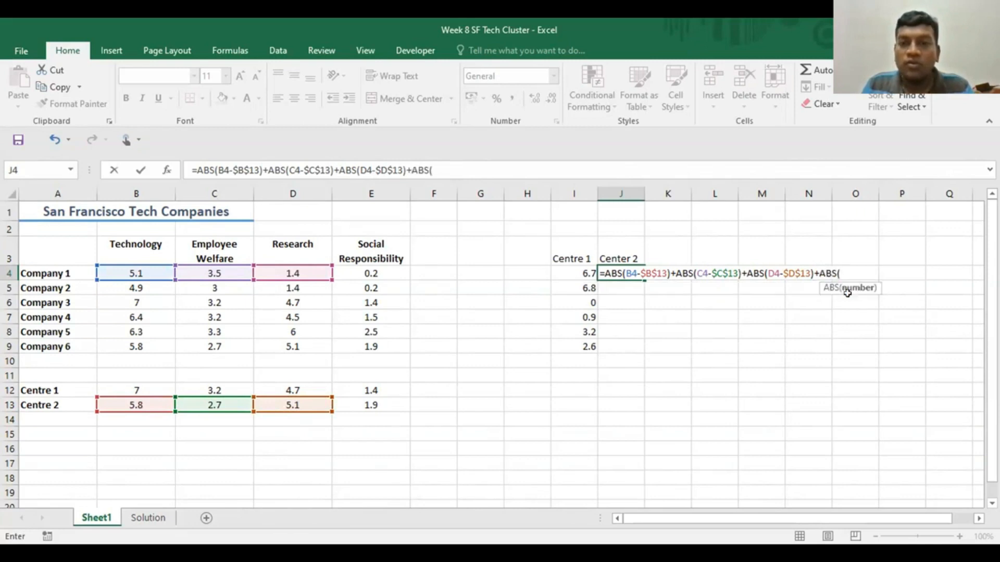
click(369, 272)
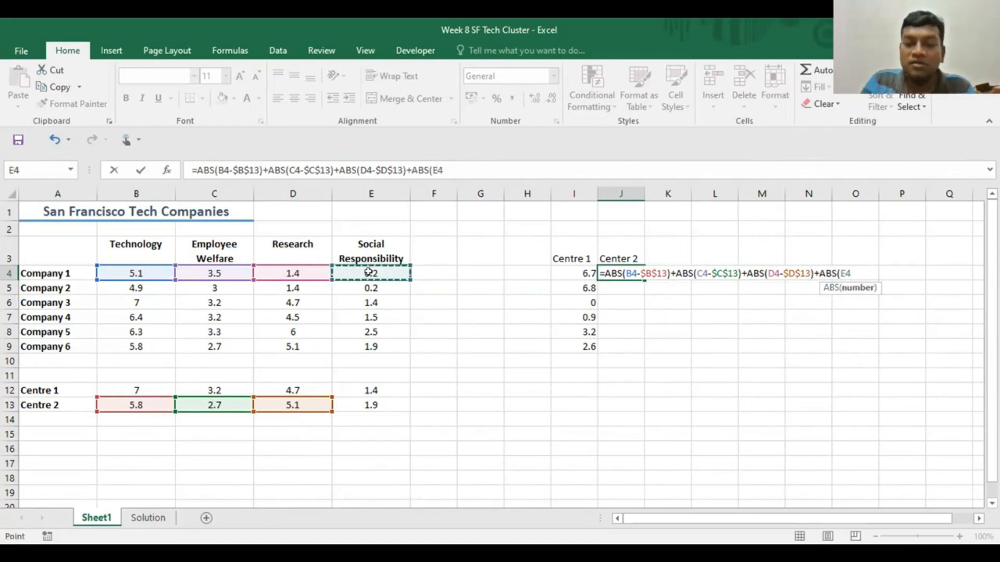
text(-)
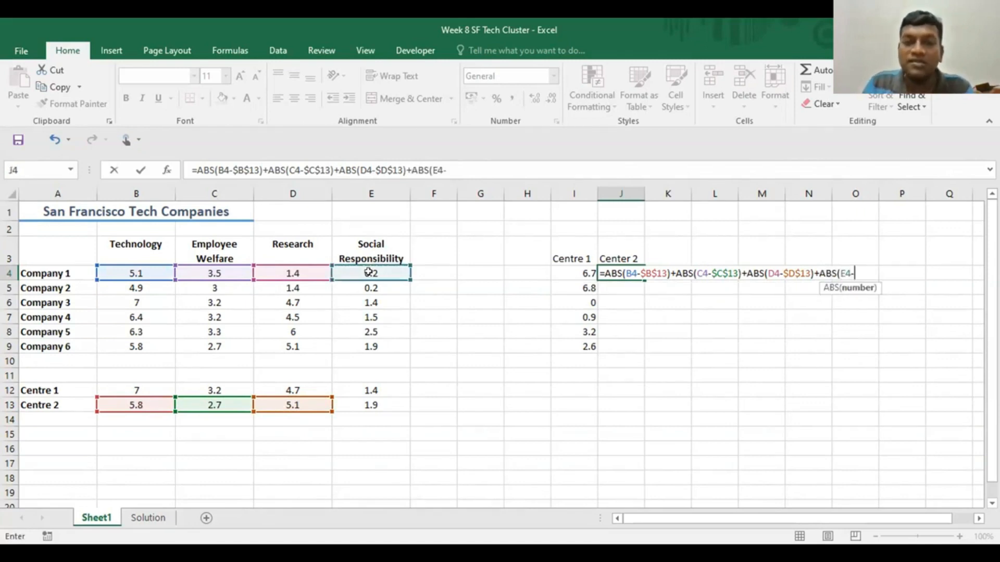
click(365, 405)
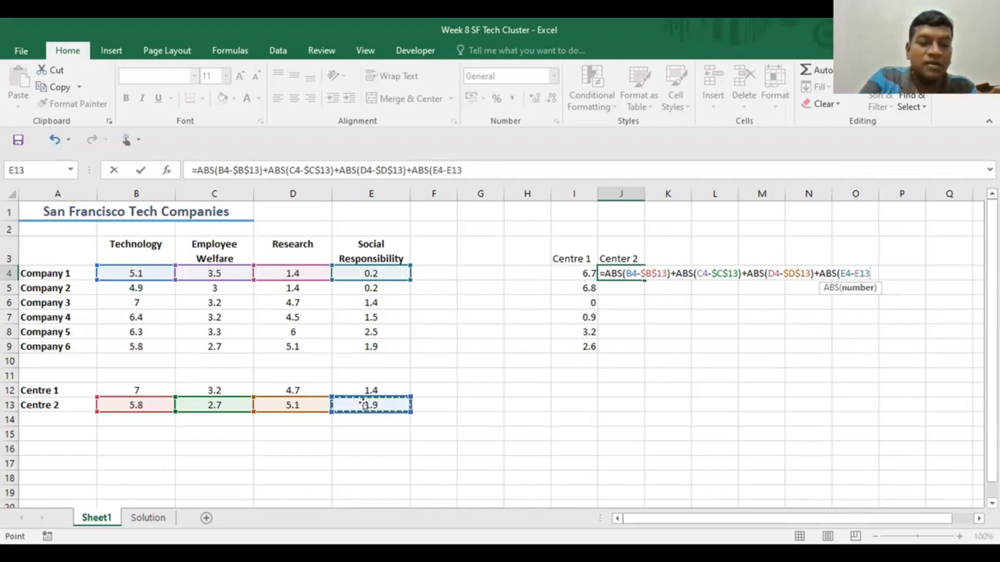
key(F4)
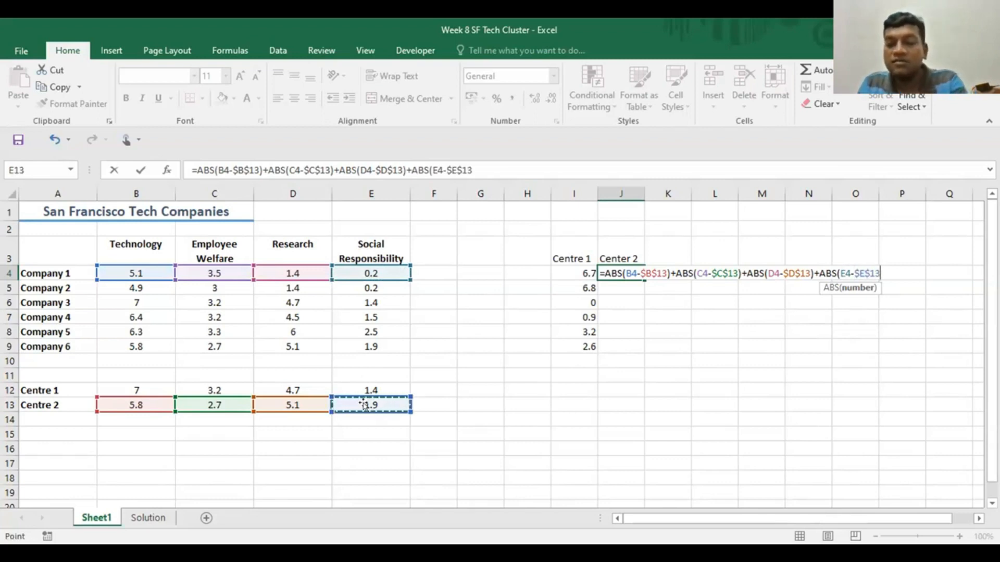
text())
key(Return)
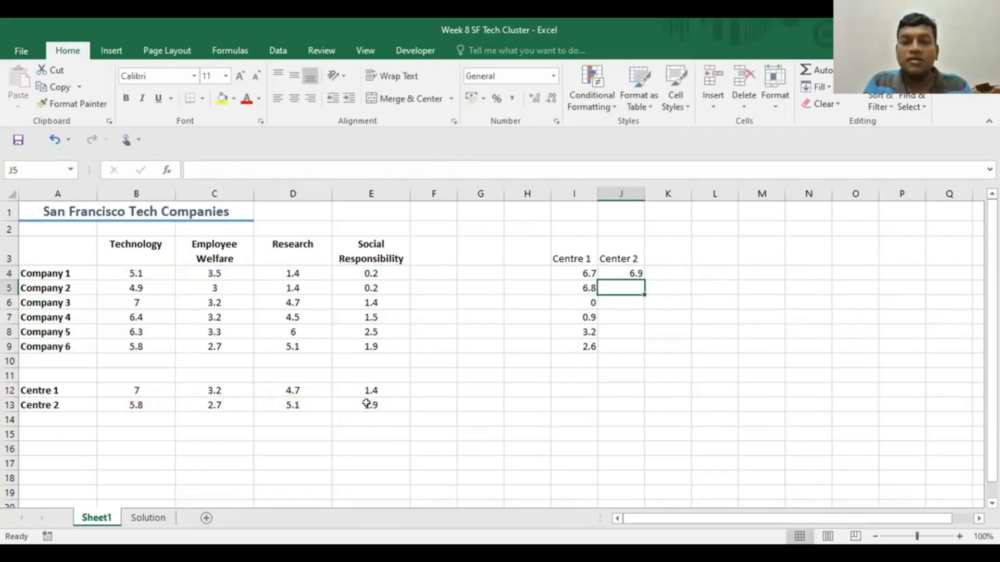
- Fill the J4 Center 2 distance formula down to J9 and check the formula copied to Company 6
click(606, 273)
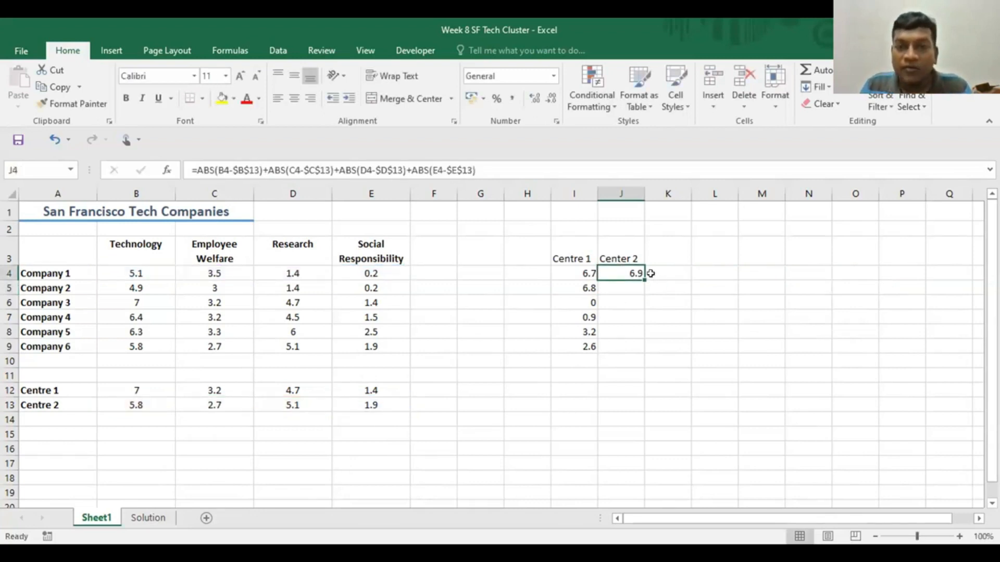
drag(645, 280, 632, 345)
click(660, 417)
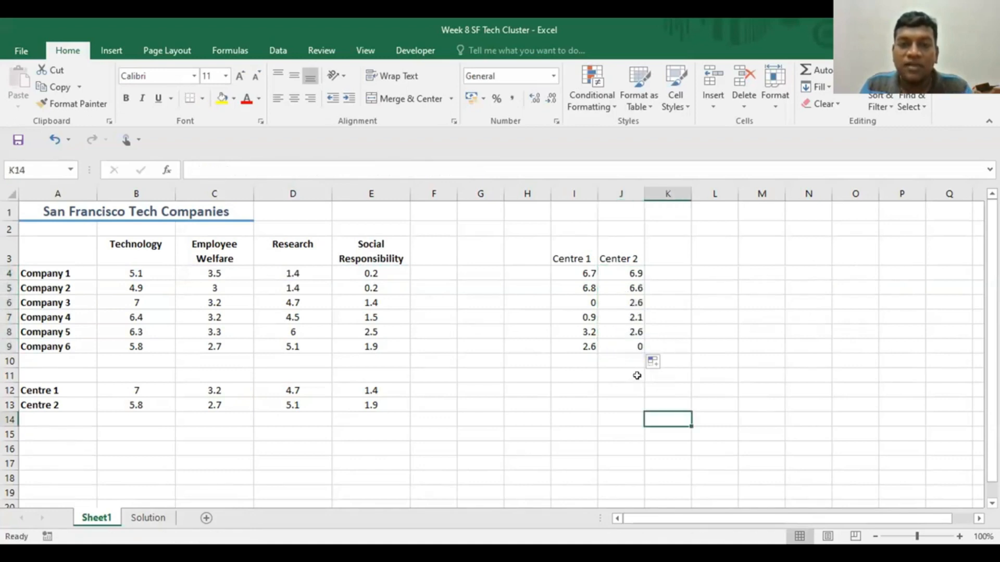
click(620, 345)
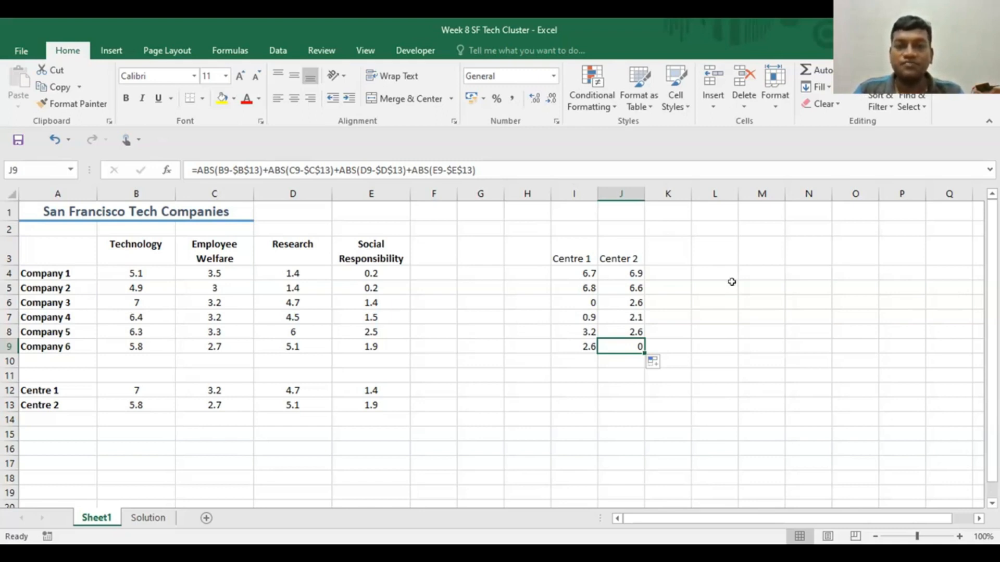
- Add the column heading Cluster in K3, next to the Center 2 distances
click(671, 271)
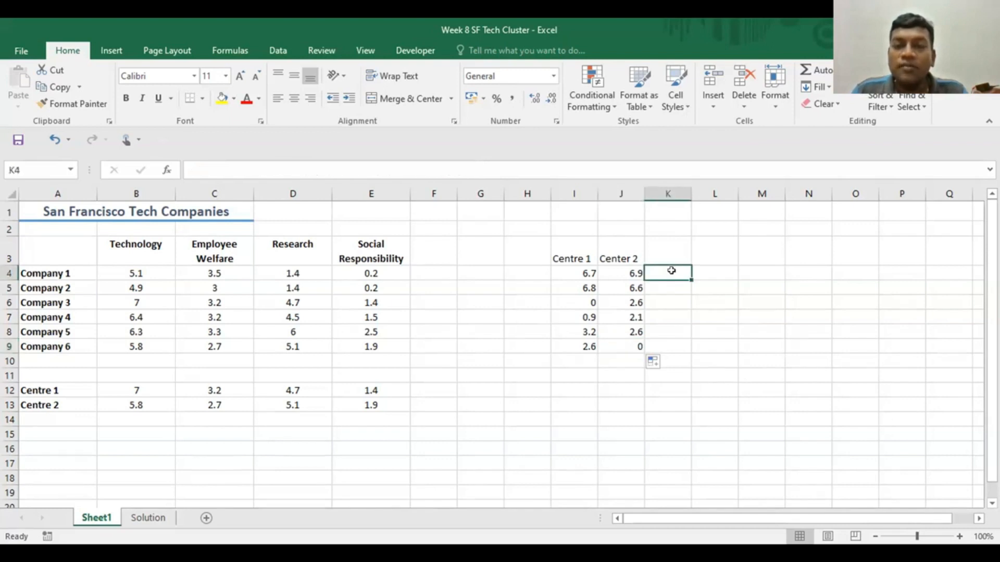
click(673, 251)
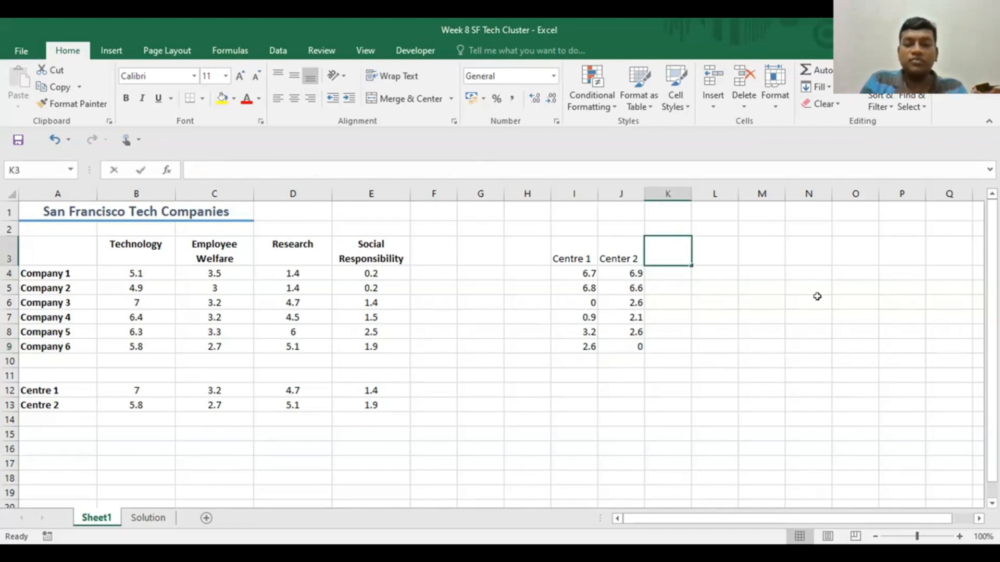
text(Cluster)
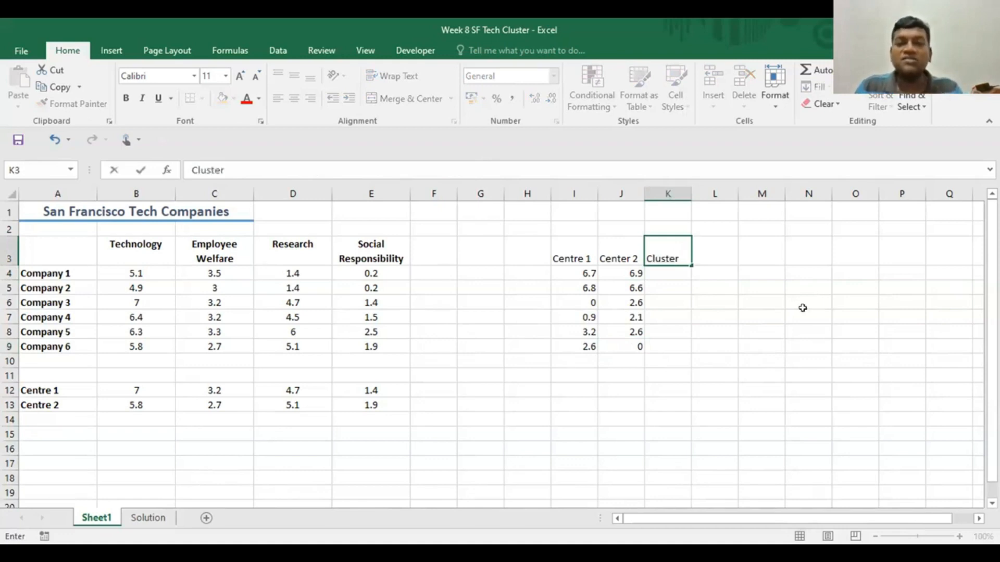
click(800, 314)
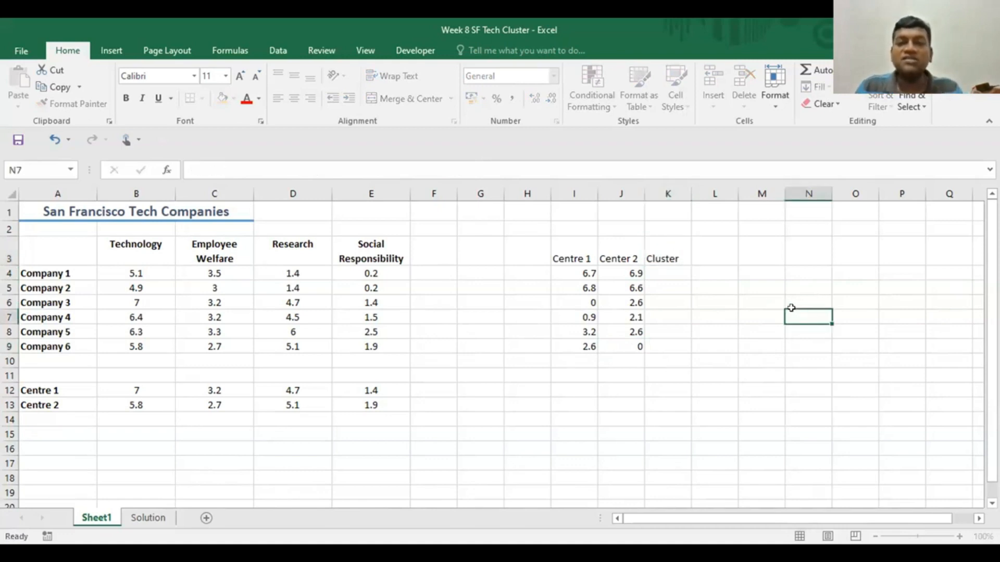
- Assign each of the first two companies to its nearer centre, entering cluster 1 in K4 and 2 in K5
click(665, 270)
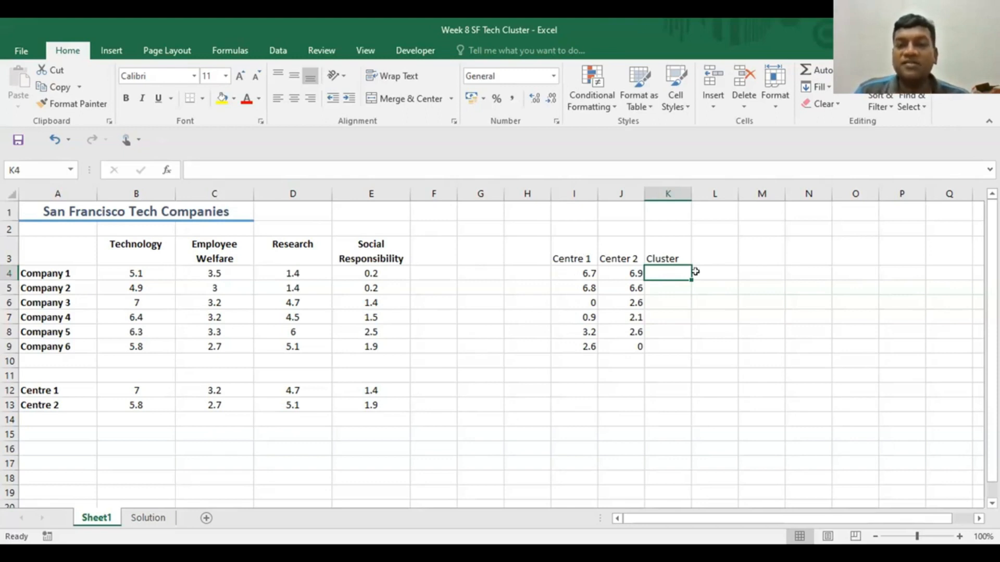
text(1)
click(710, 316)
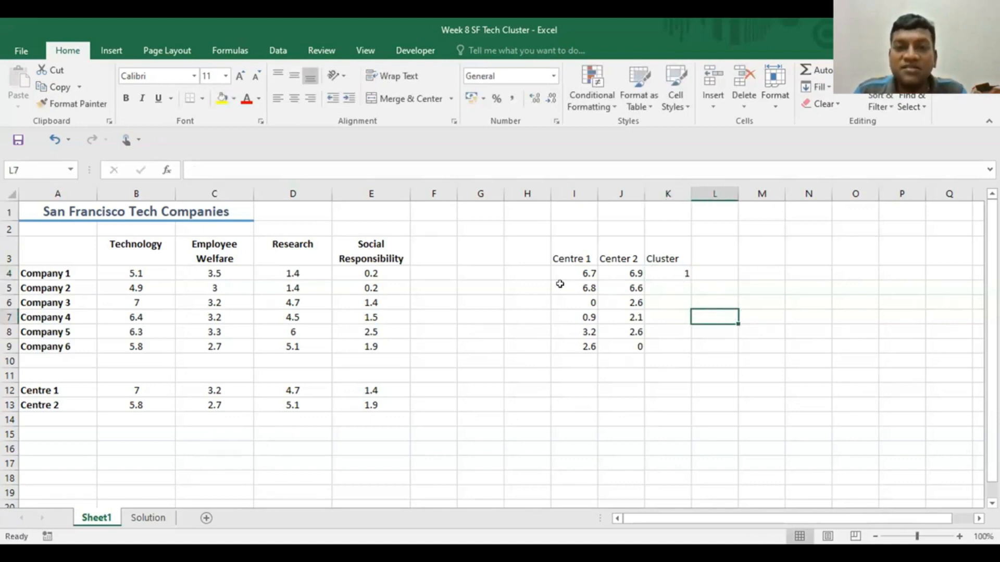
click(624, 289)
click(672, 284)
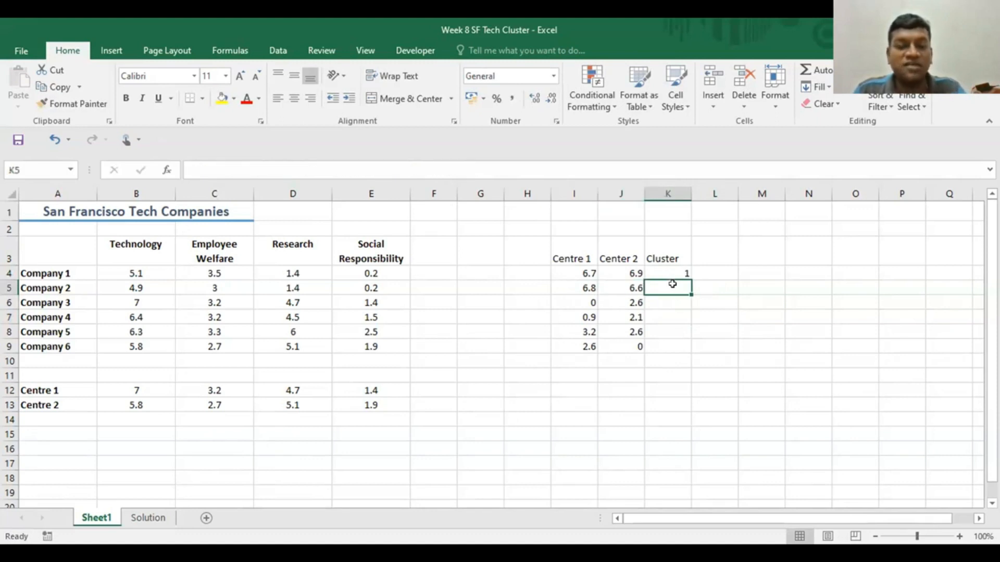
text(2)
click(701, 361)
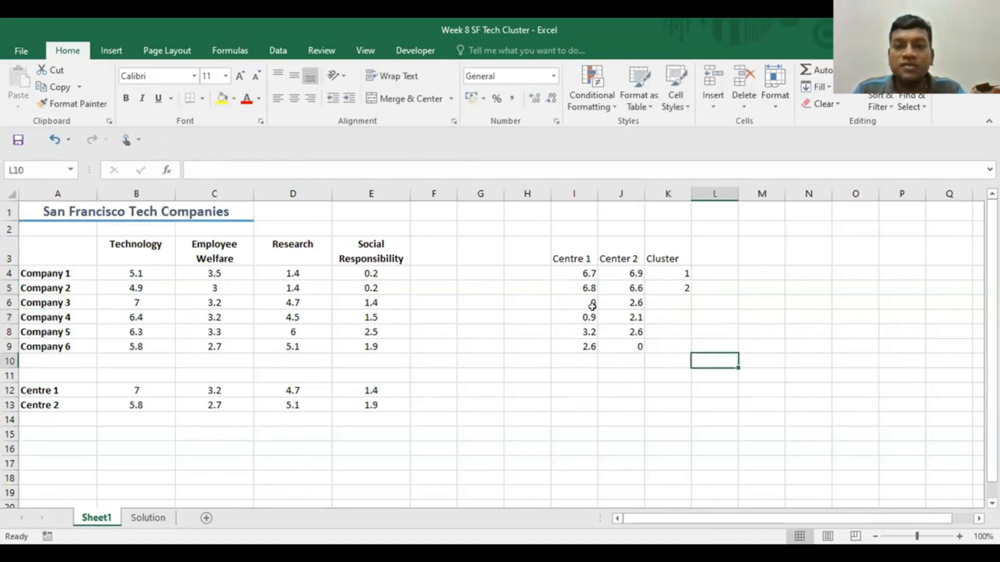
- Enter the nearest-centre clusters for Companies 3 to 6 in K6:K9 as 1, 1, 2 and 2
click(658, 306)
text(1)
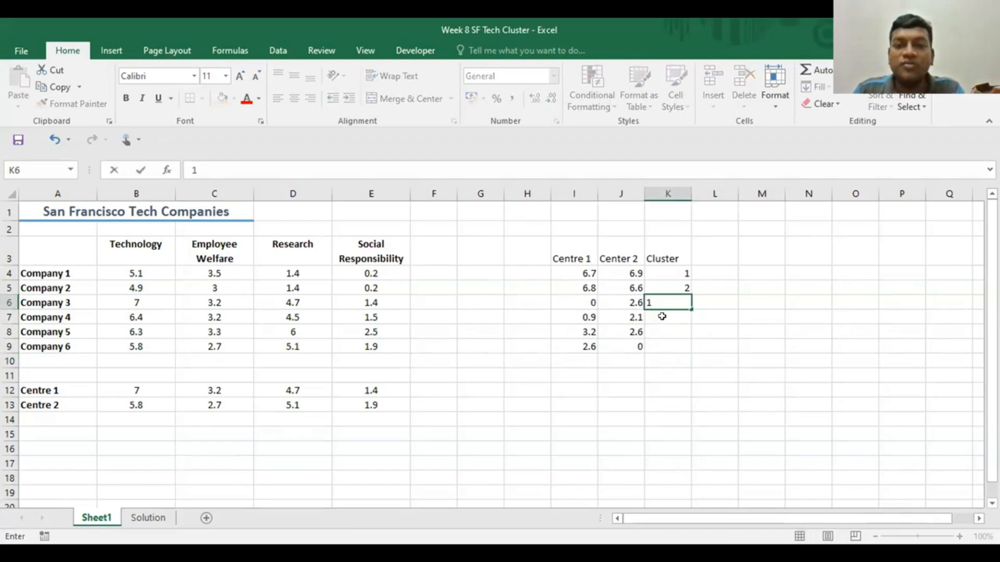
key(Return)
text(1)
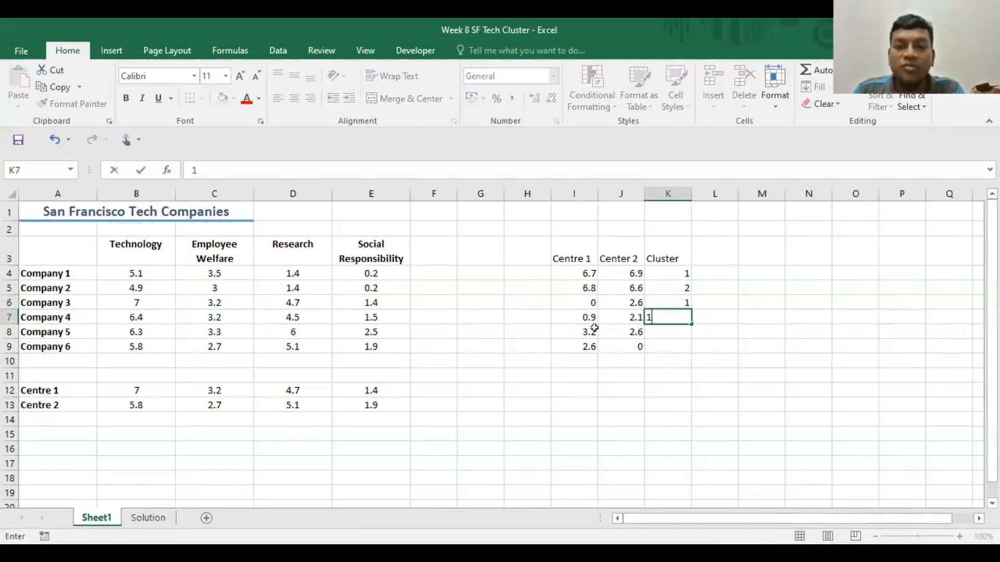
key(Return)
text(2)
key(Return)
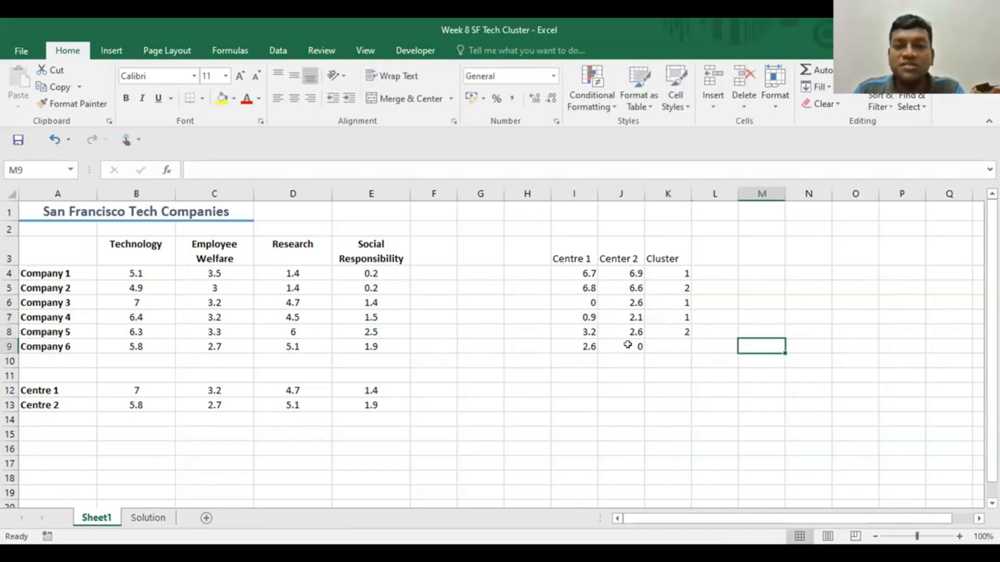
text(2)
click(884, 370)
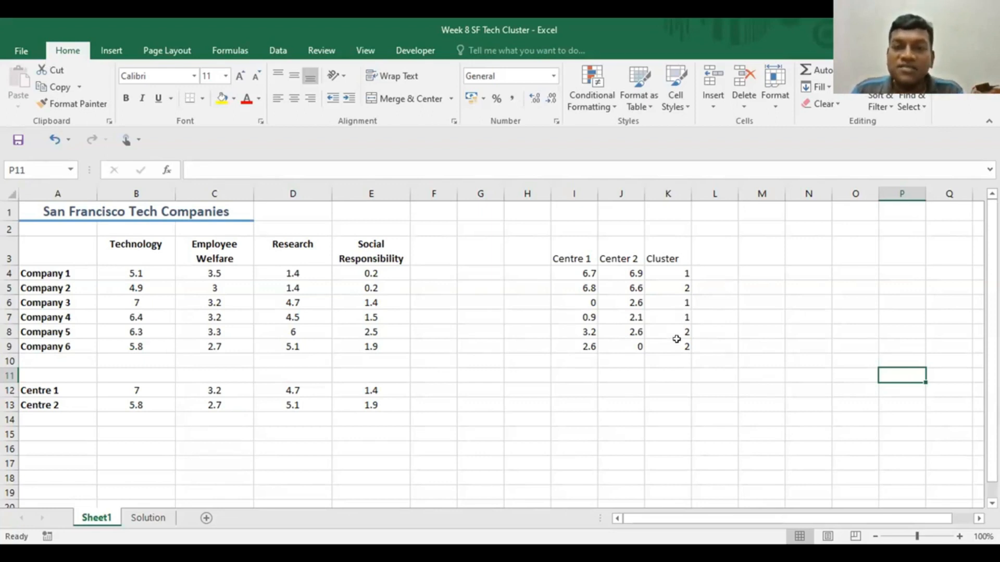
- Enter the formula =IF(I4<J4,1,2) in M4 to assign Company 1's cluster from its two centre distances
click(746, 270)
text(=)
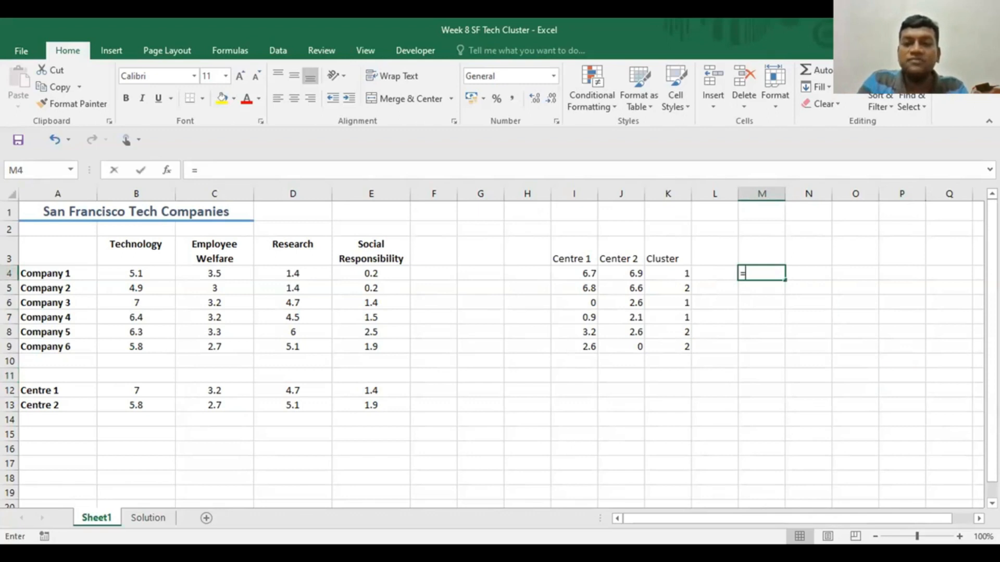
text(if)
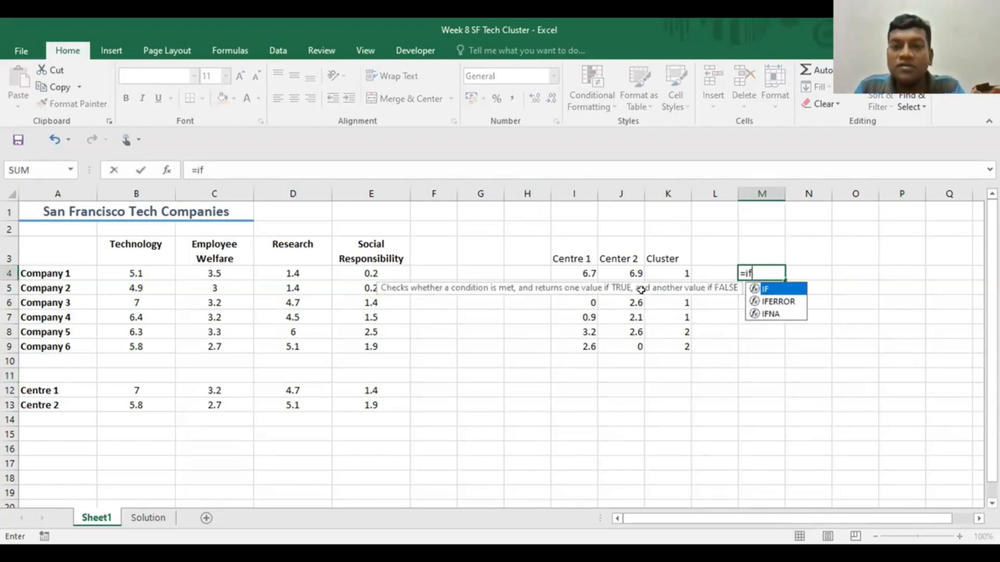
key(Tab)
click(584, 271)
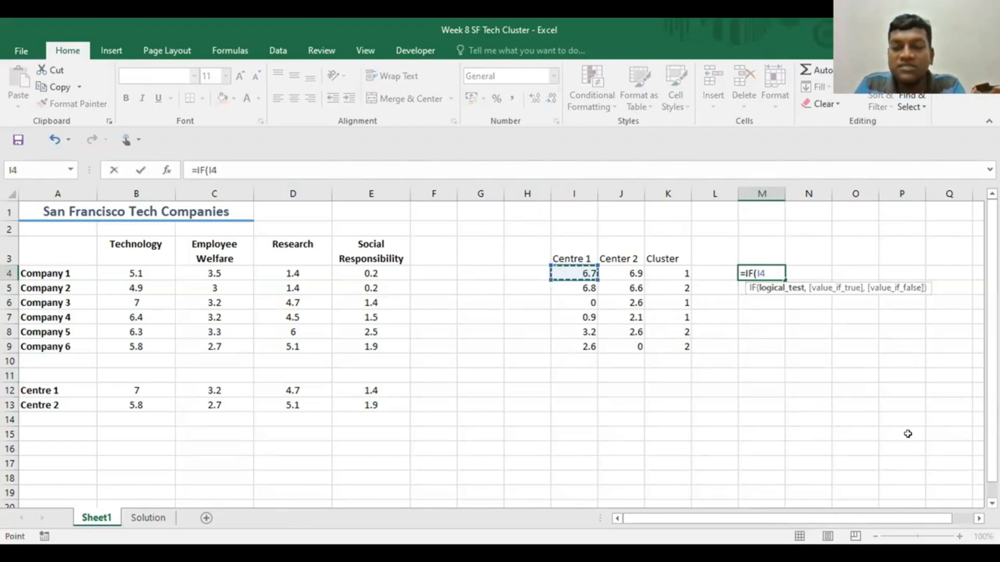
text(<)
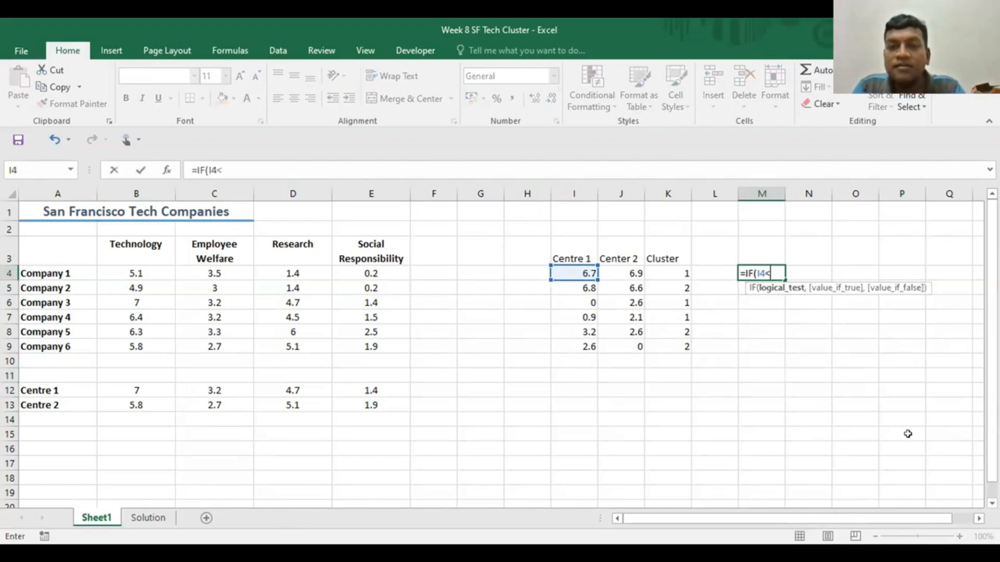
click(608, 271)
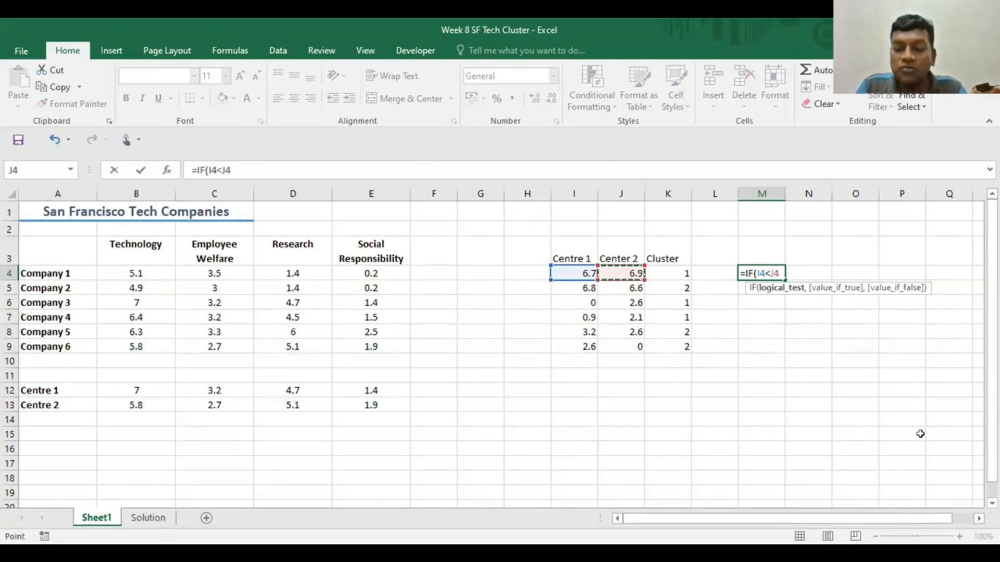
text(,)
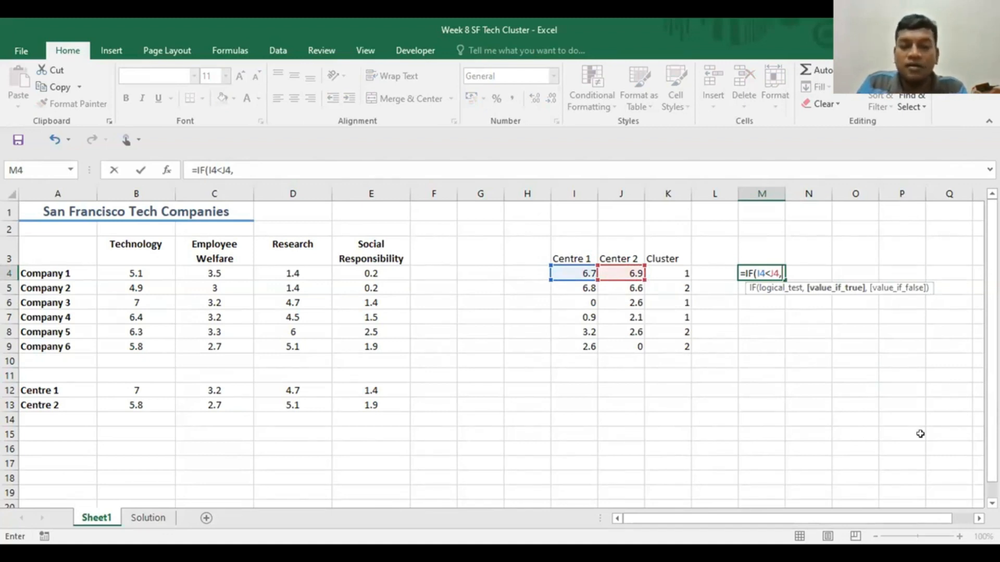
text(1,2))
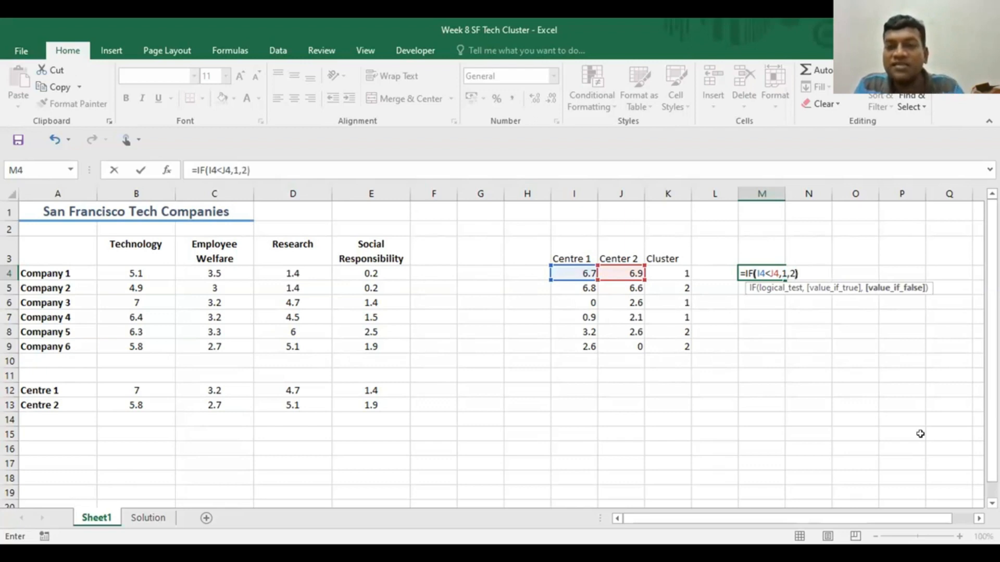
key(Return)
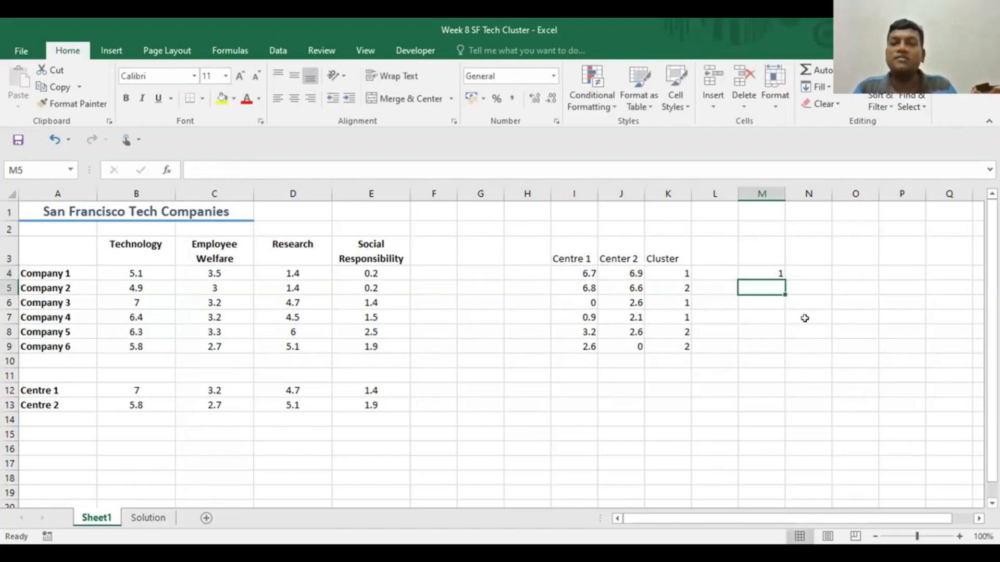
- Copy the IF formula from M4 down through M9 to assign clusters to Companies 2 to 6
click(767, 273)
drag(781, 278, 771, 351)
click(840, 326)
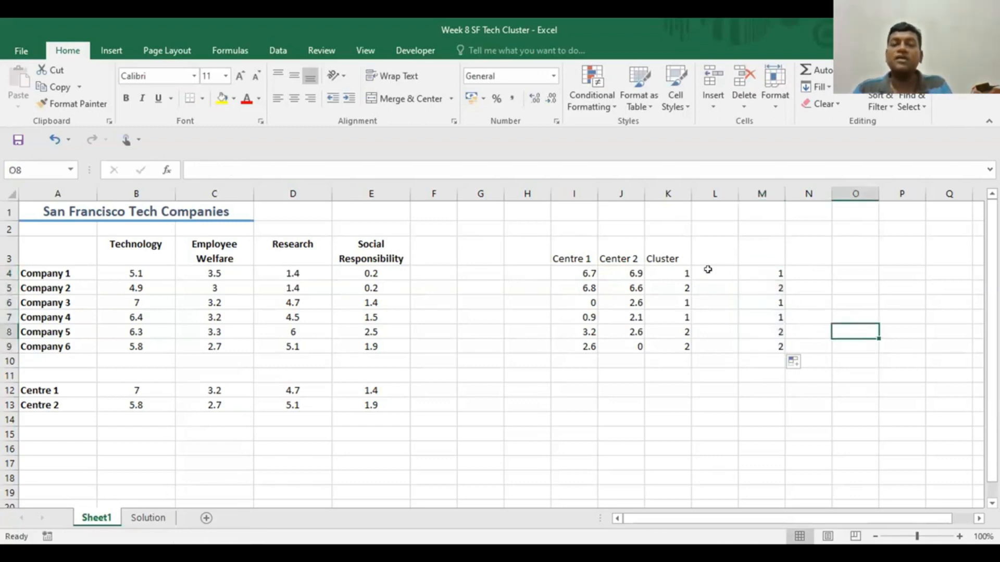
click(584, 270)
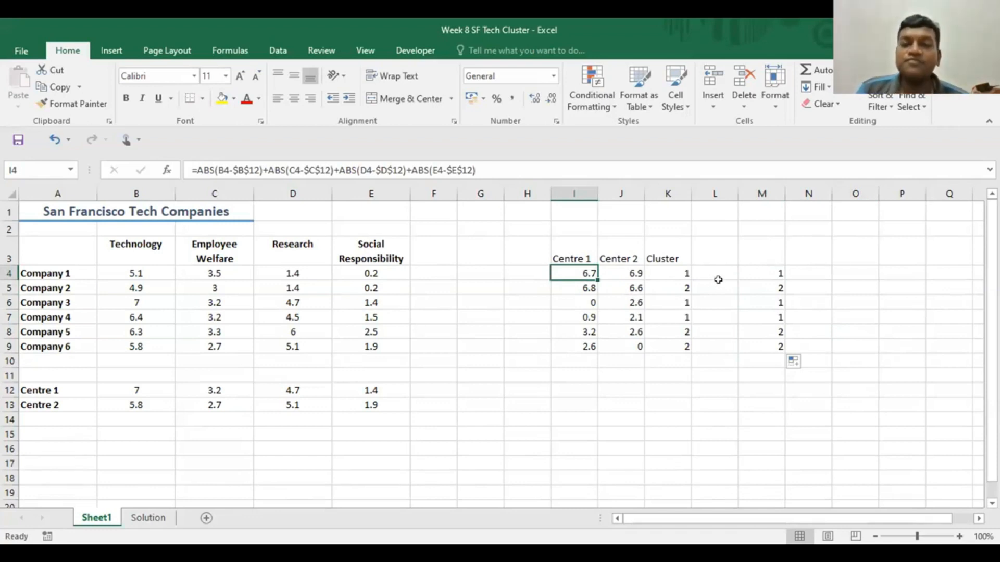
scroll(719, 279, down, 1)
scroll(718, 279, up, 1)
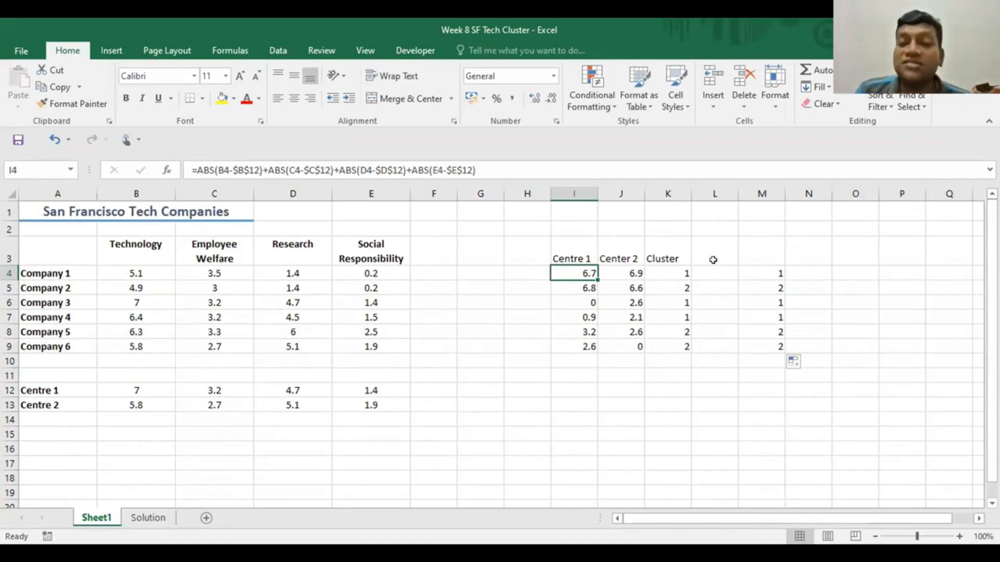
click(667, 516)
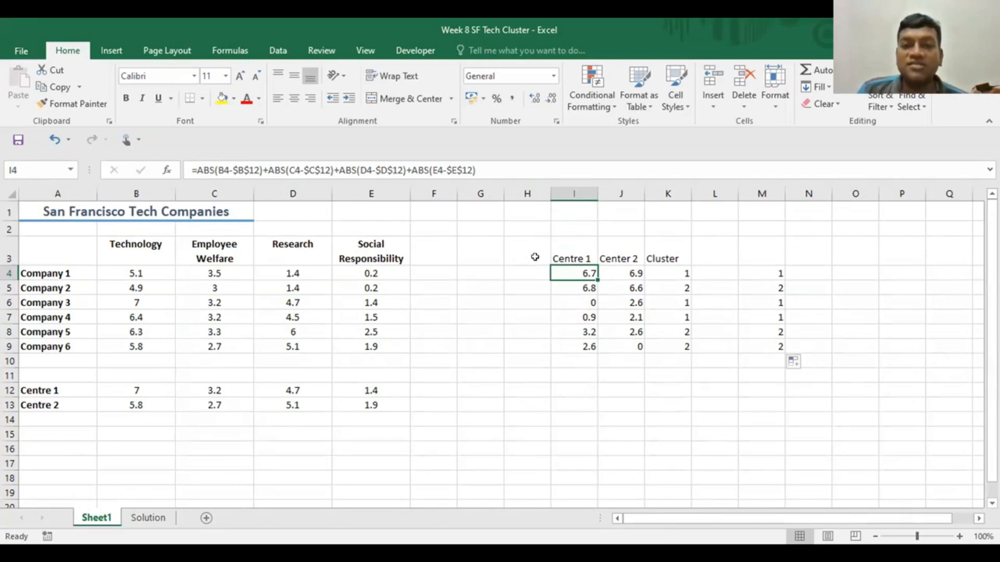
drag(573, 259, 676, 346)
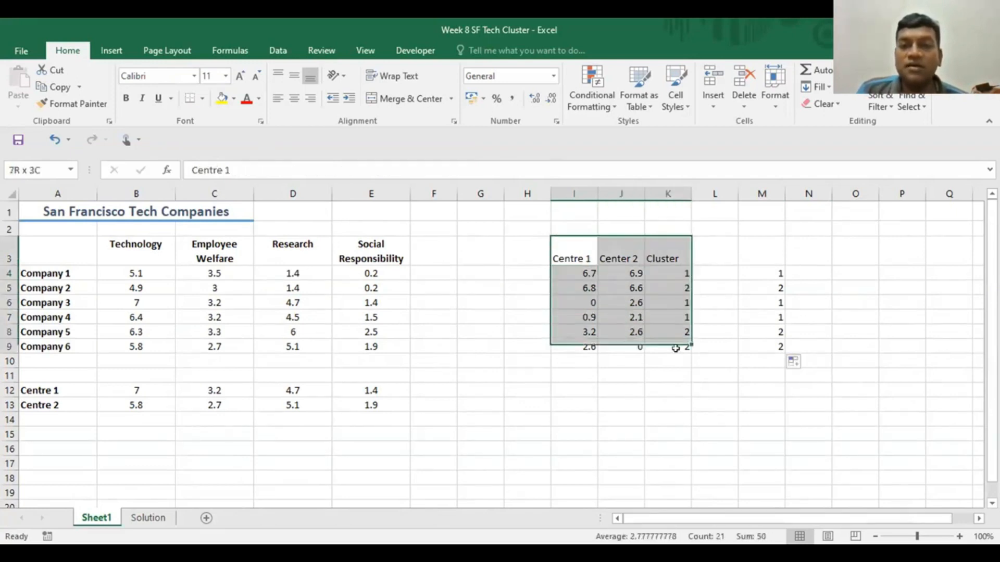
click(621, 434)
- Number the companies 1 to 6 in H4:H9, entering the first three numbers and filling the series down
click(532, 270)
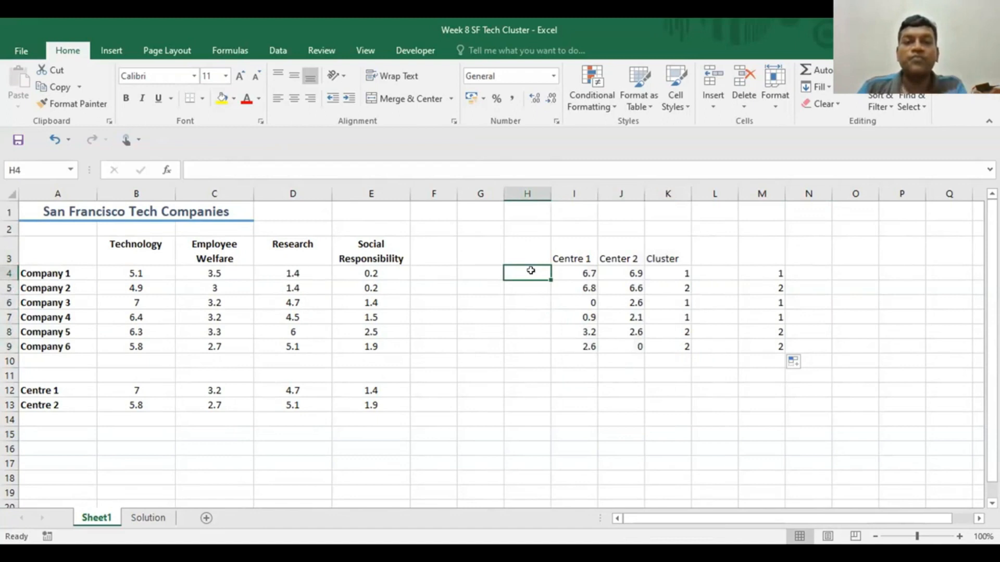
text(1)
key(Return)
text(2)
key(Return)
text(3)
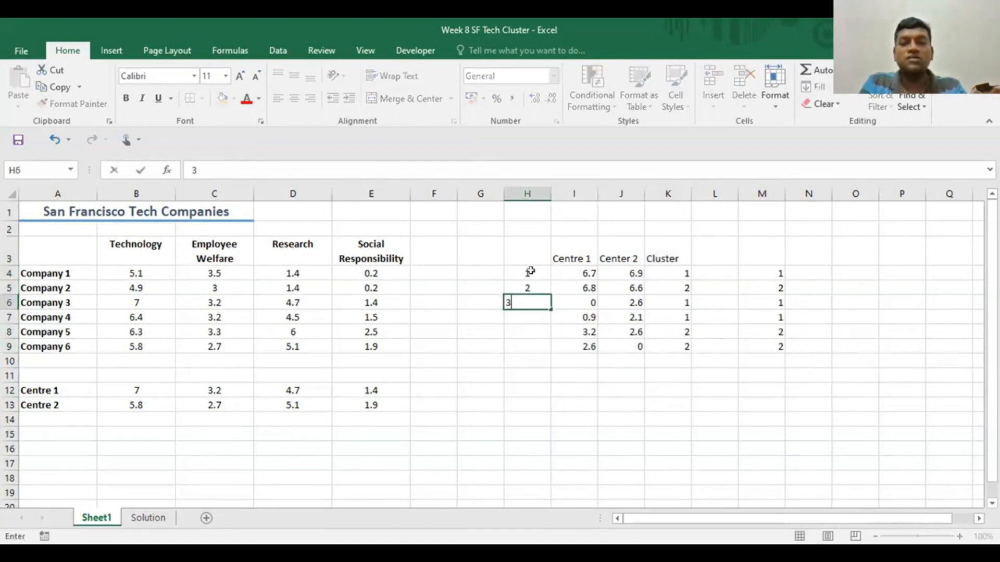
key(Return)
drag(529, 271, 527, 306)
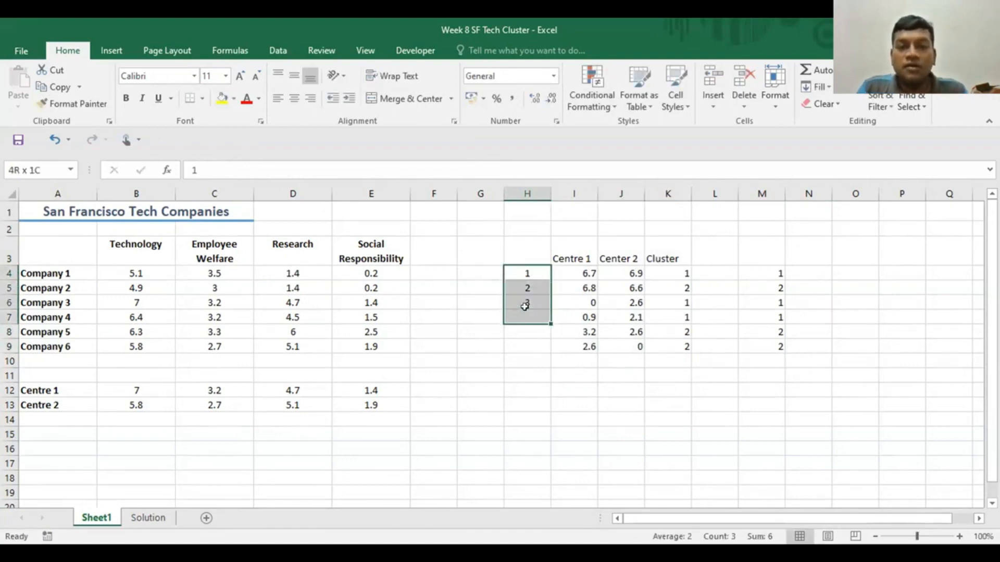
click(524, 478)
drag(524, 269, 547, 308)
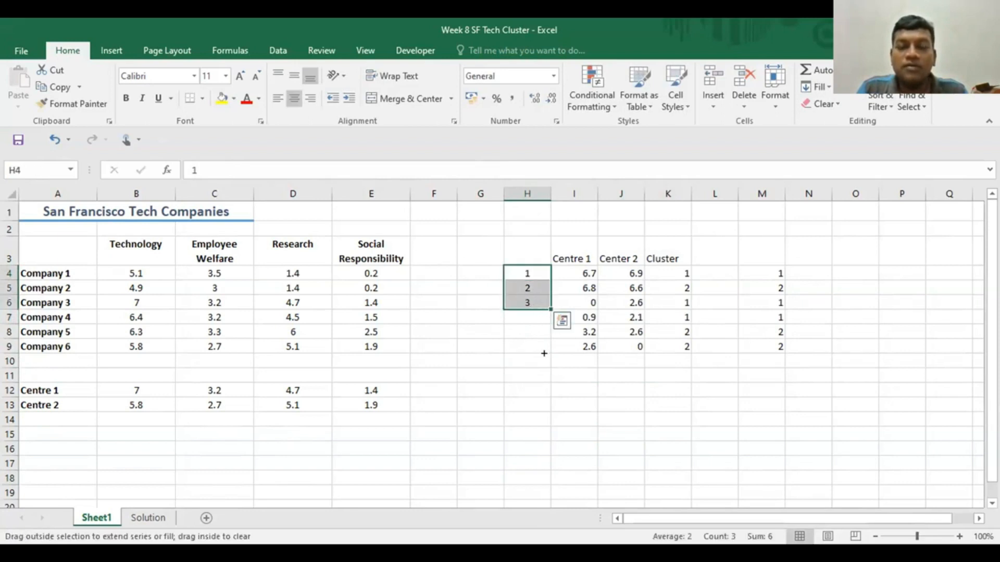
drag(544, 353, 544, 352)
click(611, 414)
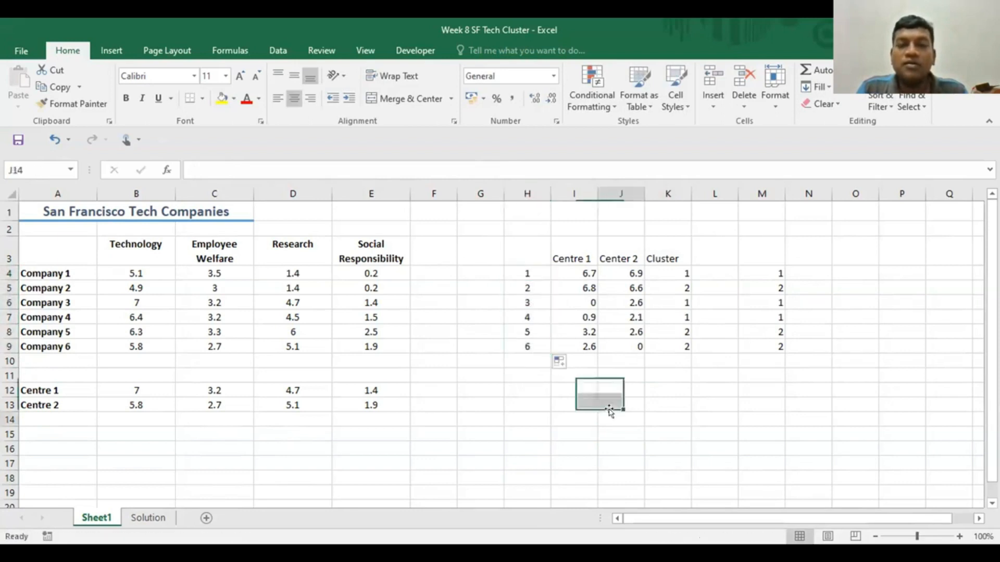
- Copy the distance and cluster table in H3:K9 and paste it as values only starting at B17
click(523, 247)
drag(608, 282, 663, 342)
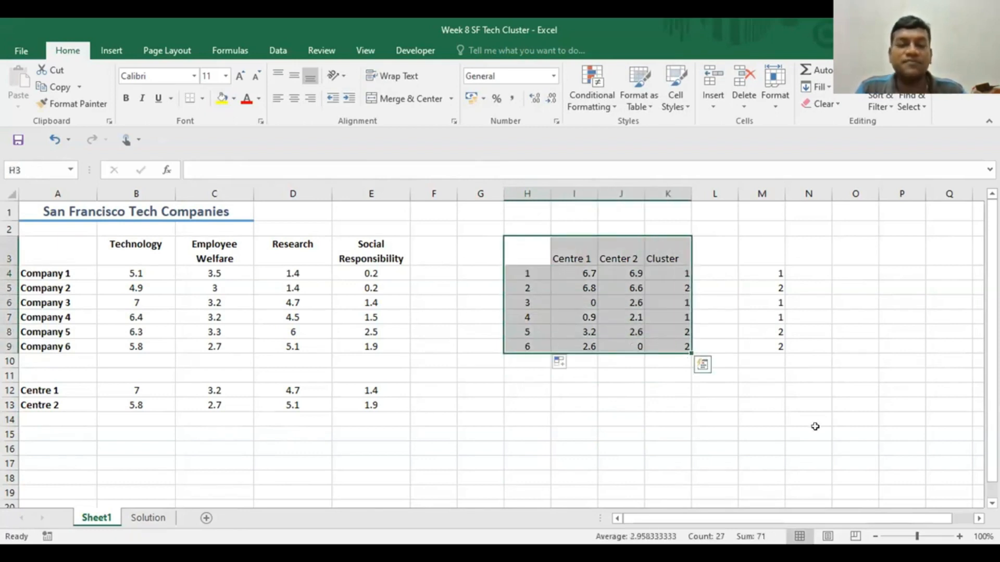
key(ctrl+c)
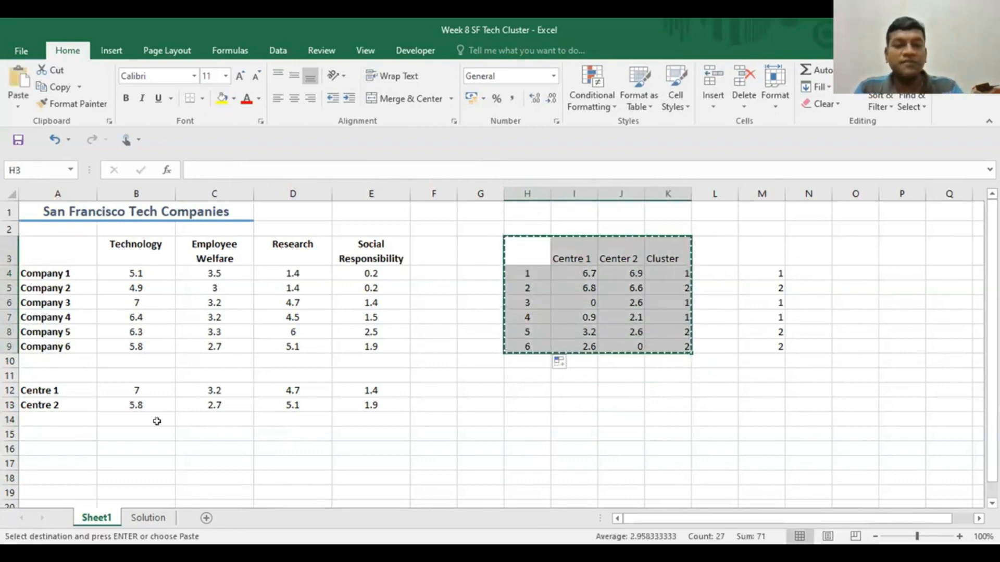
click(120, 459)
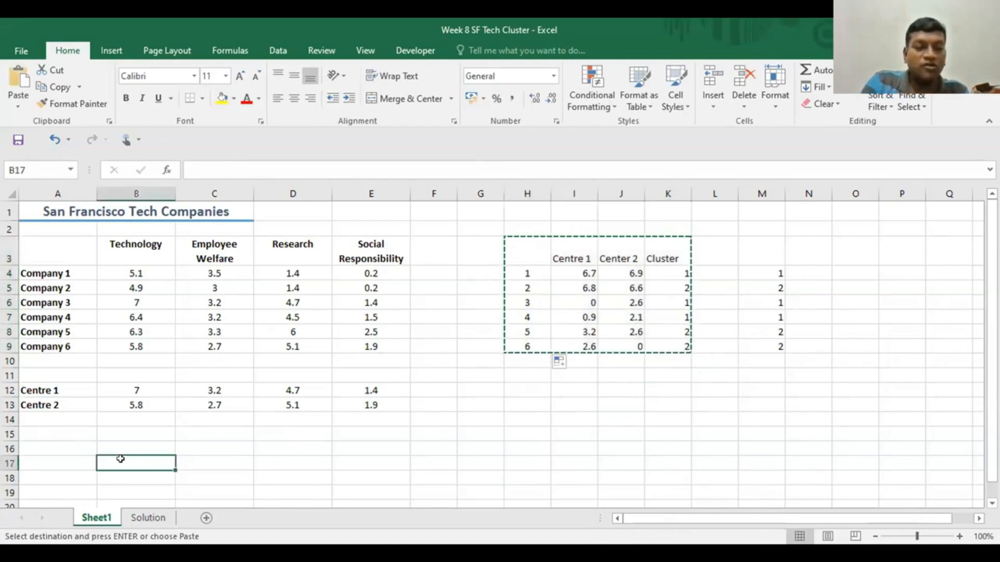
key(ctrl+alt+v)
click(586, 207)
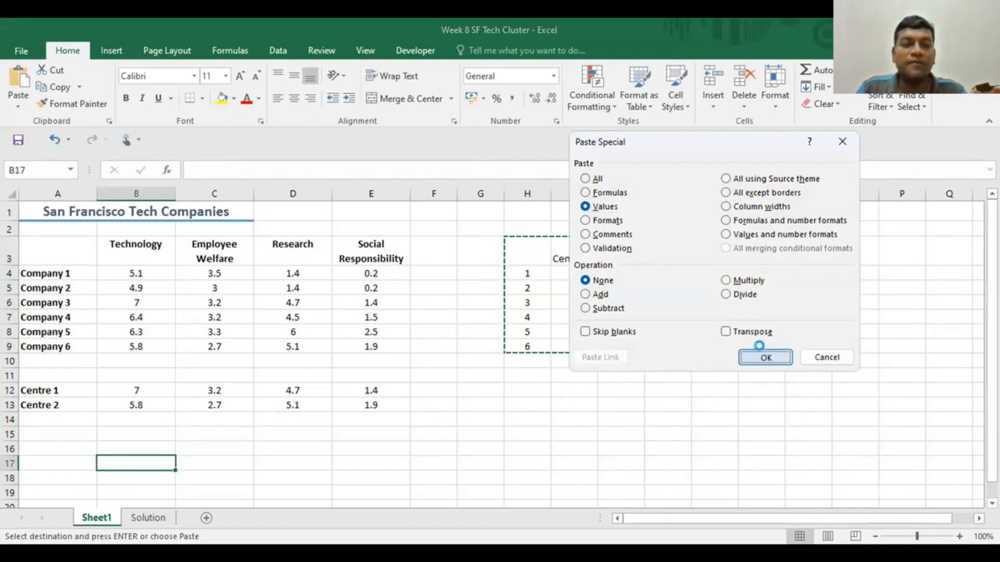
click(764, 356)
click(573, 448)
scroll(639, 431, down, 2)
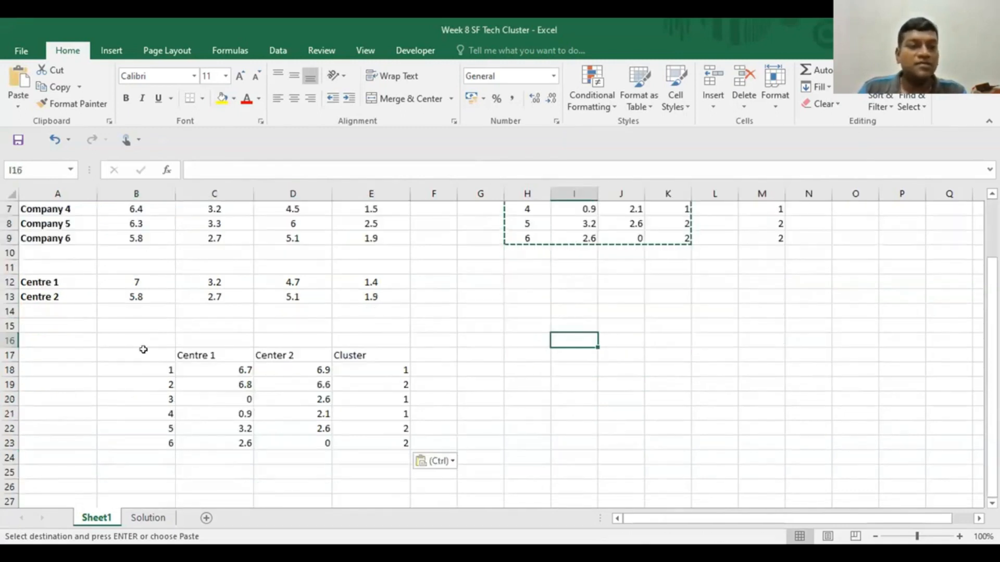
- Label the pasted results table Iteration 1 in B17
click(141, 350)
text(I)
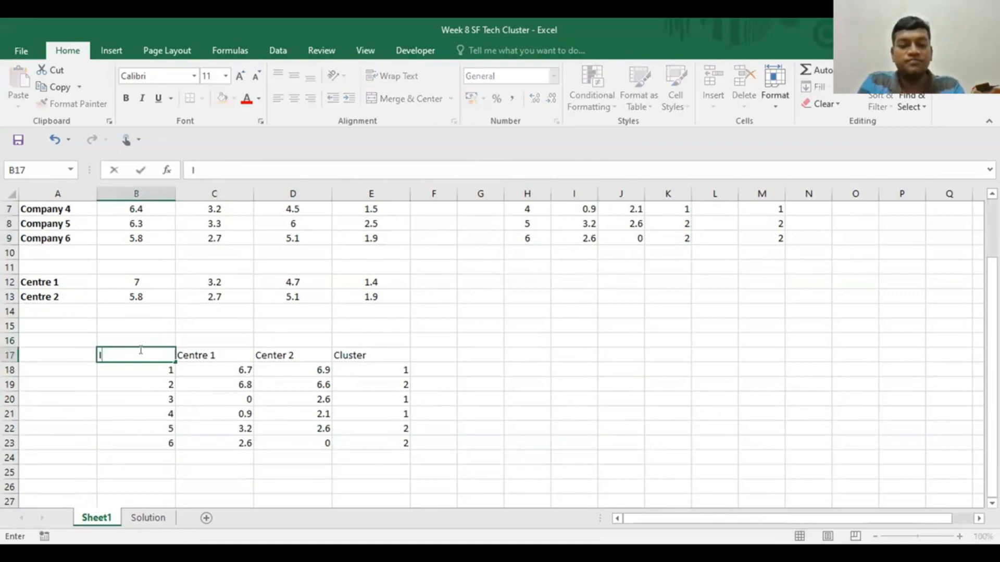
text(teration)
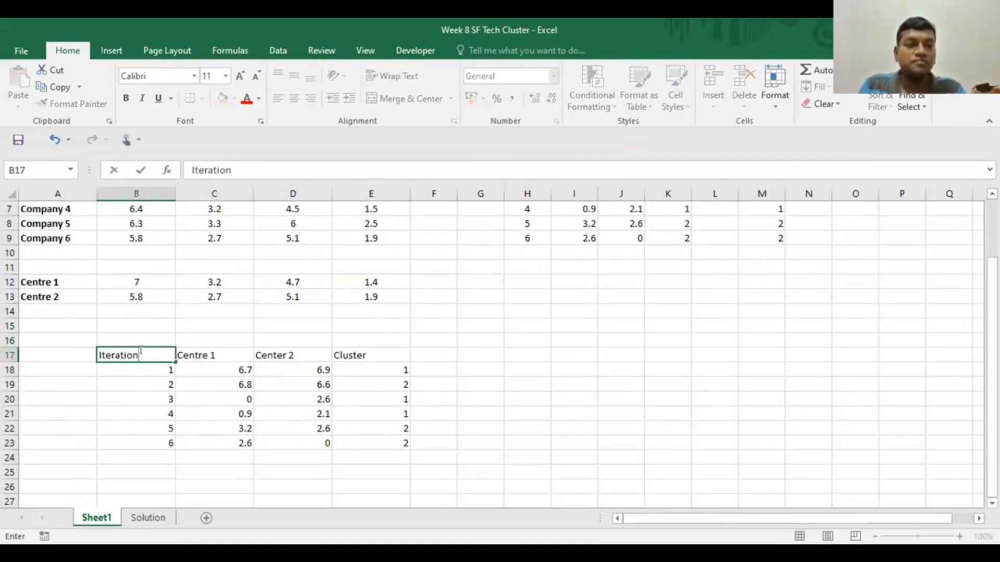
text( 1)
click(579, 426)
scroll(583, 412, up, 2)
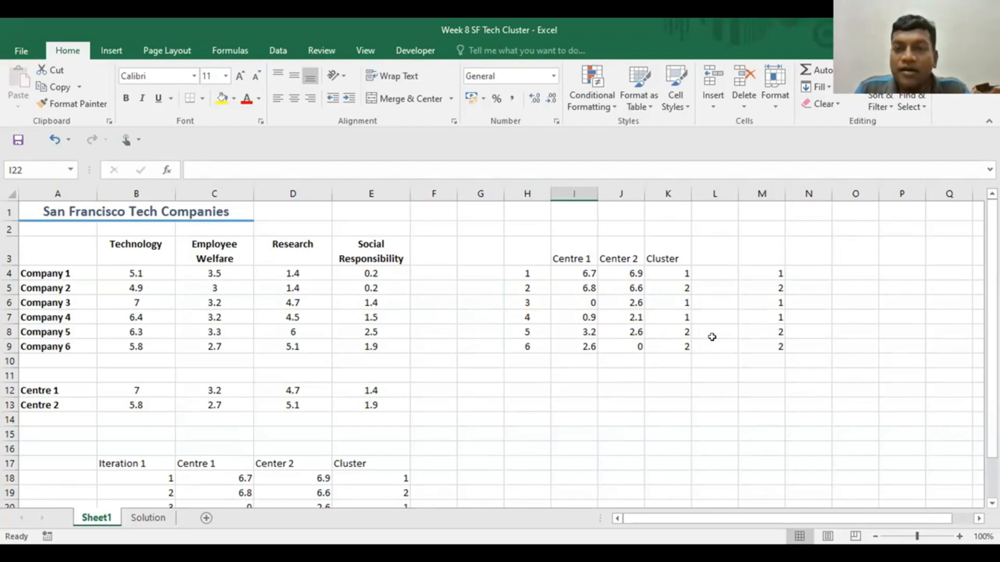
- Highlight the cluster 1 results in M4 and M6:M7 with yellow fill
click(766, 267)
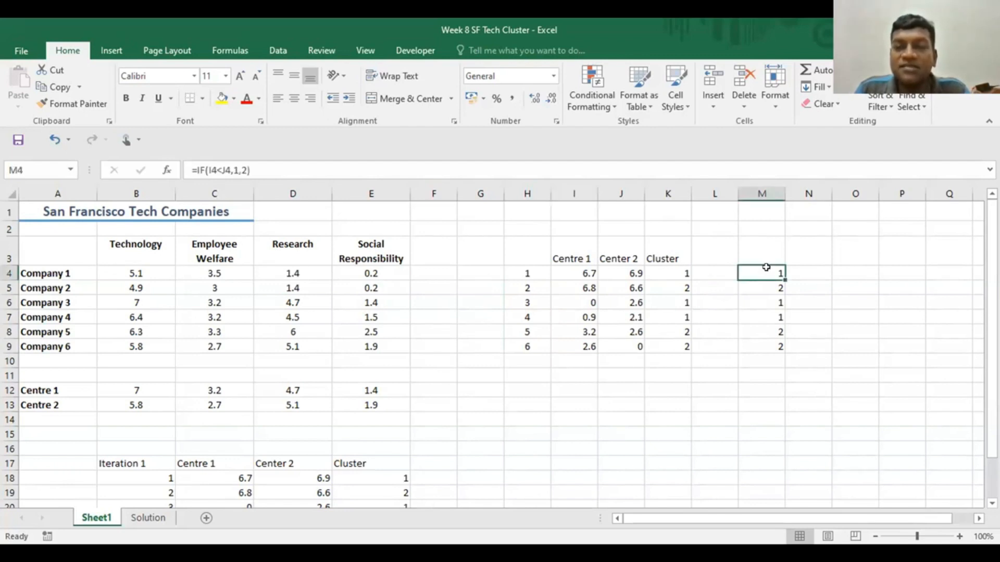
click(222, 98)
drag(756, 301, 758, 317)
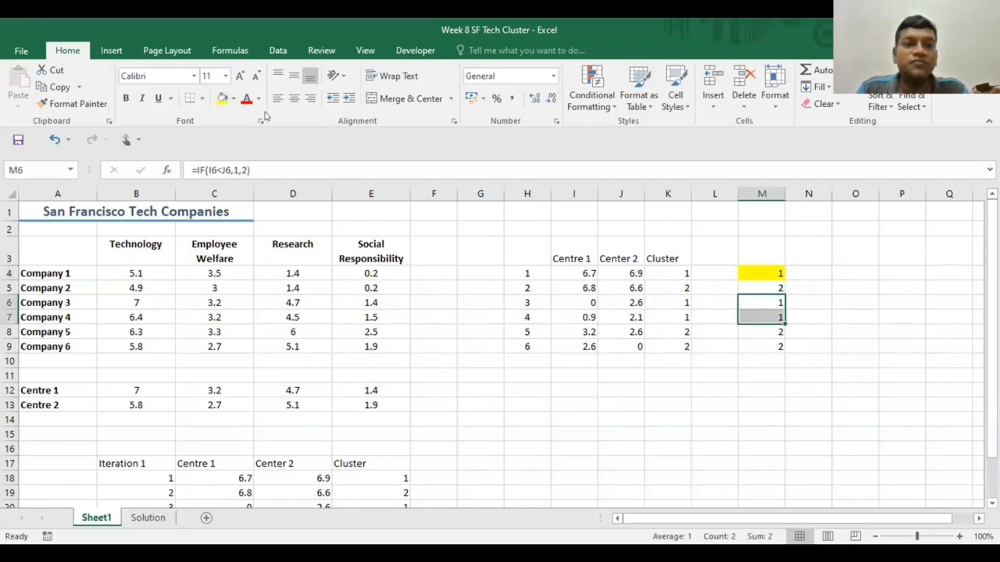
click(221, 98)
click(623, 404)
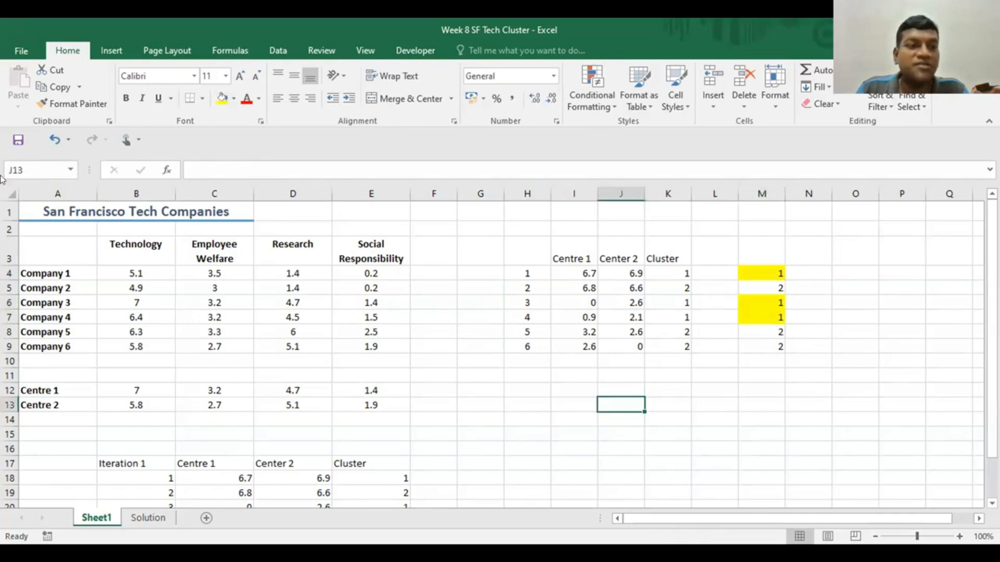
- Fill the names of the cluster 1 members, Company 1, Company 3 and Company 4, with yellow in column A
click(39, 274)
click(223, 97)
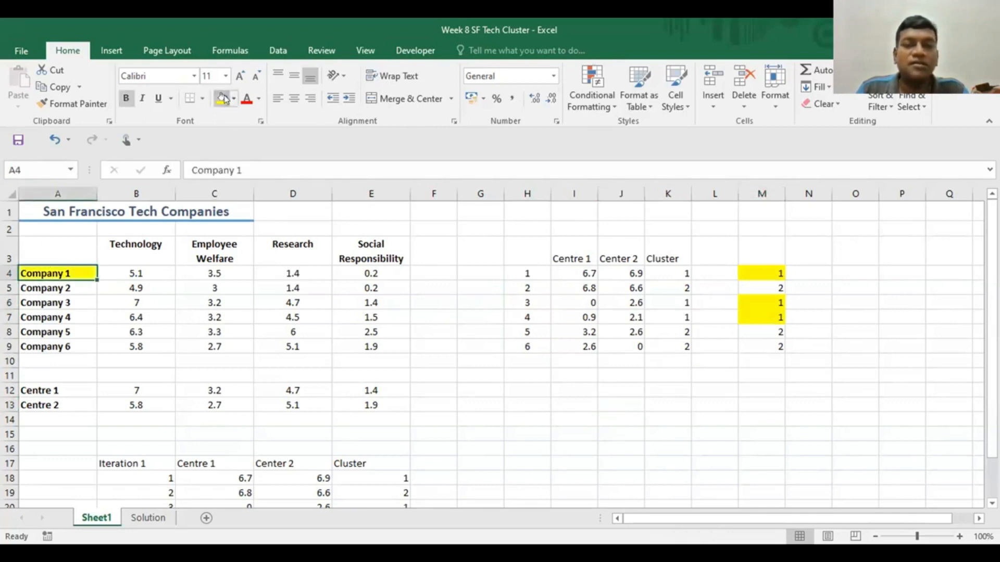
drag(50, 301, 51, 317)
click(223, 98)
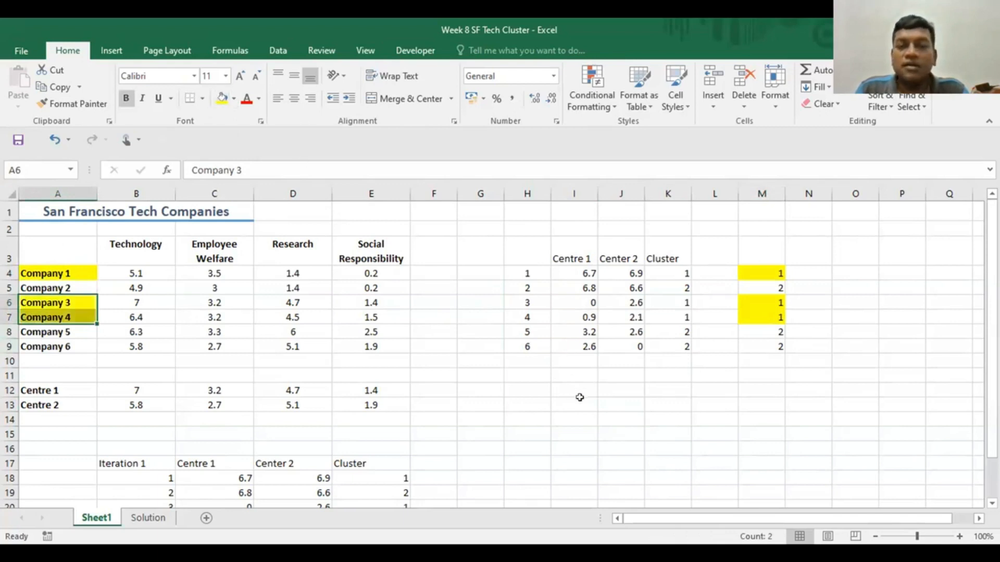
click(561, 417)
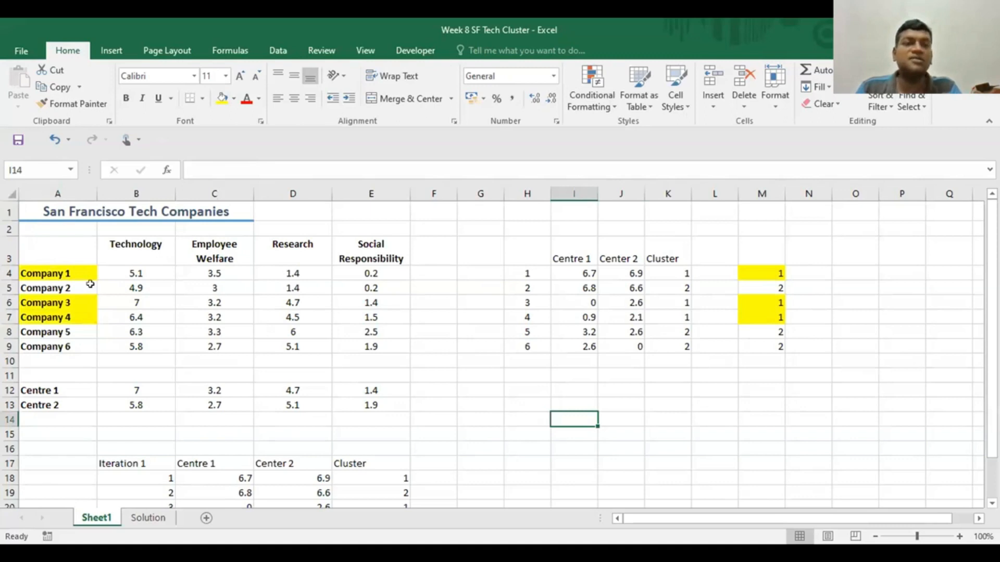
- Recalculate Centre 1's Technology value in B12 as the average of its cluster members with =AVERAGE(B4,B6,B7)
scroll(509, 413, down, 1)
scroll(509, 413, down, 2)
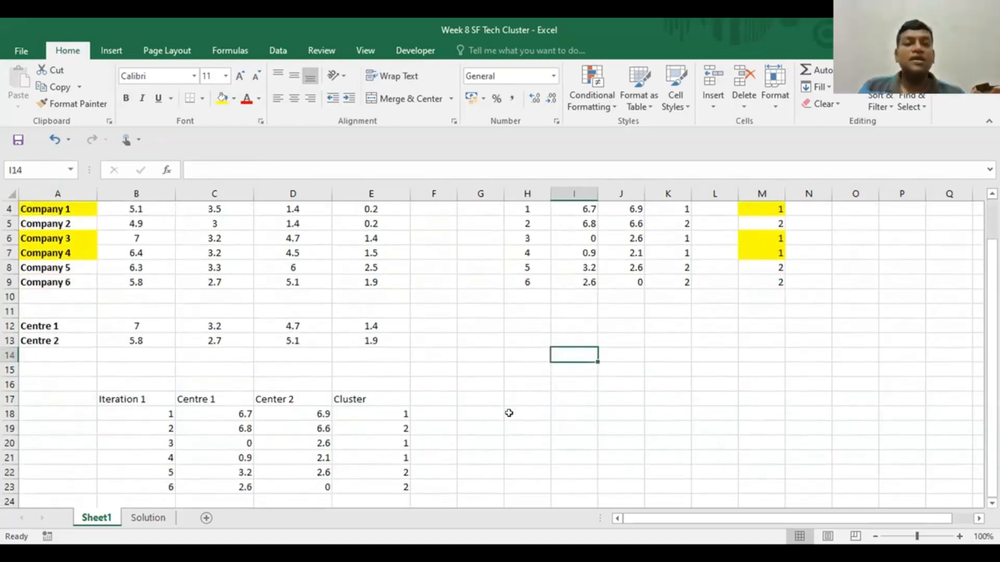
scroll(509, 413, up, 3)
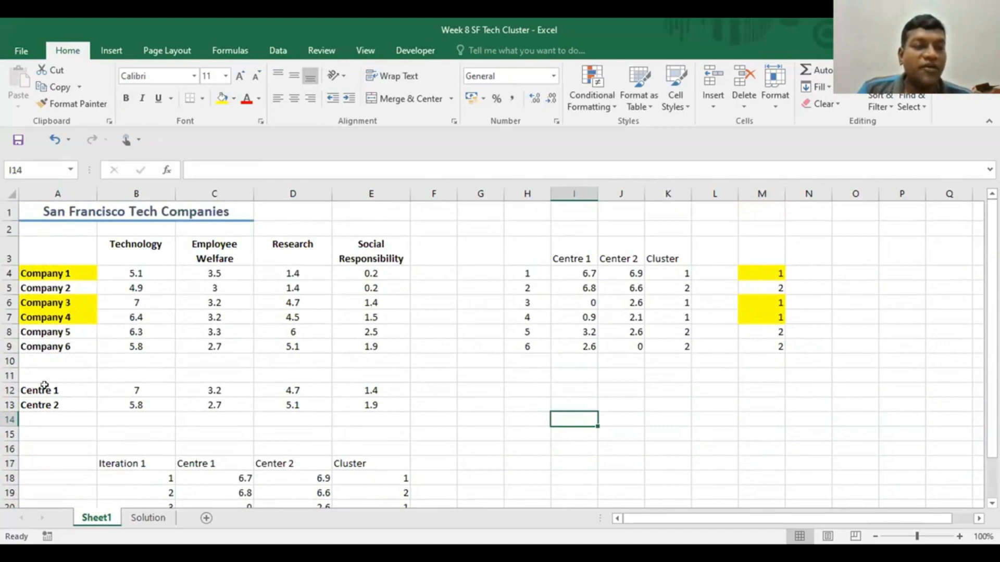
click(112, 385)
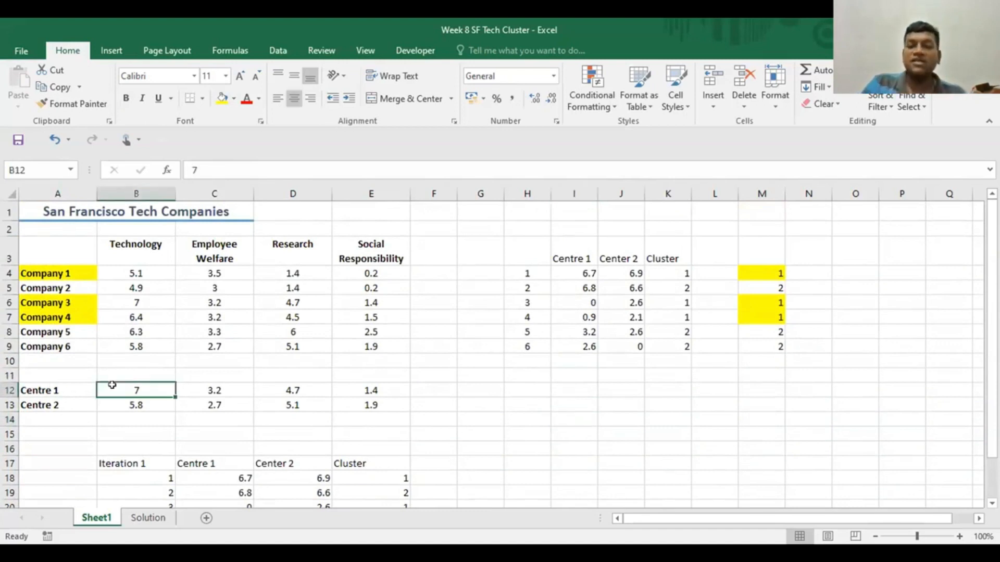
text(=)
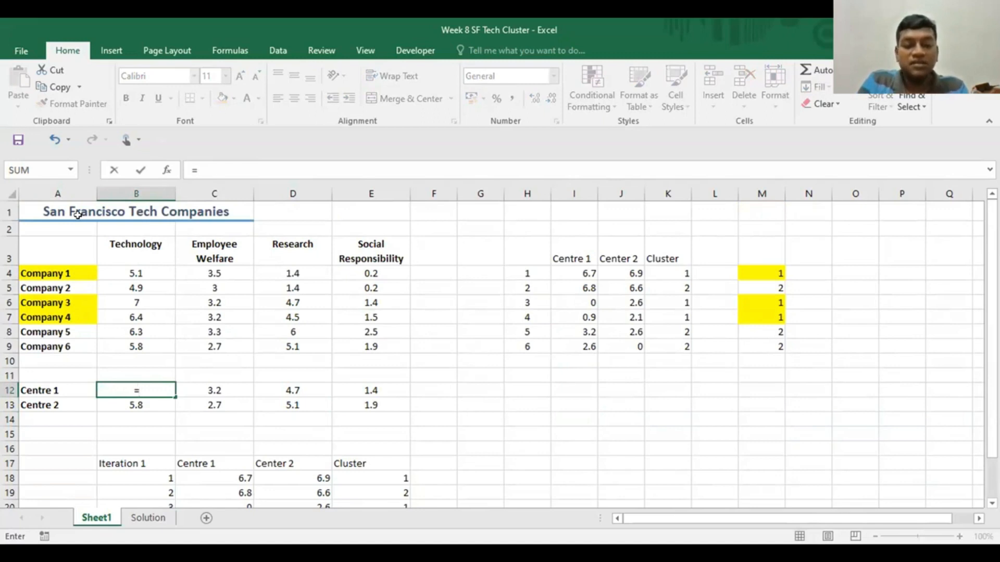
text(avg)
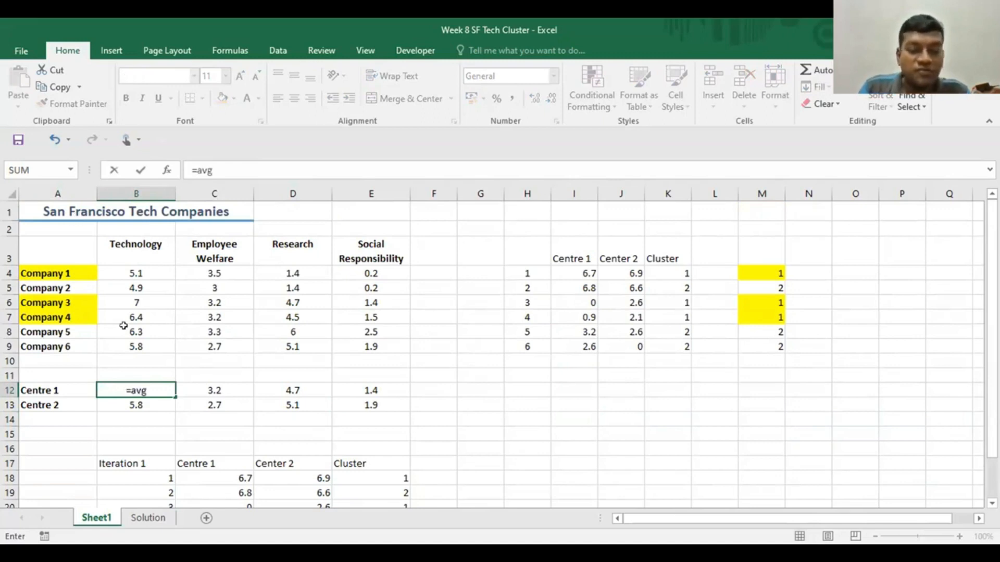
key(BackSpace)
key(BackSpace)
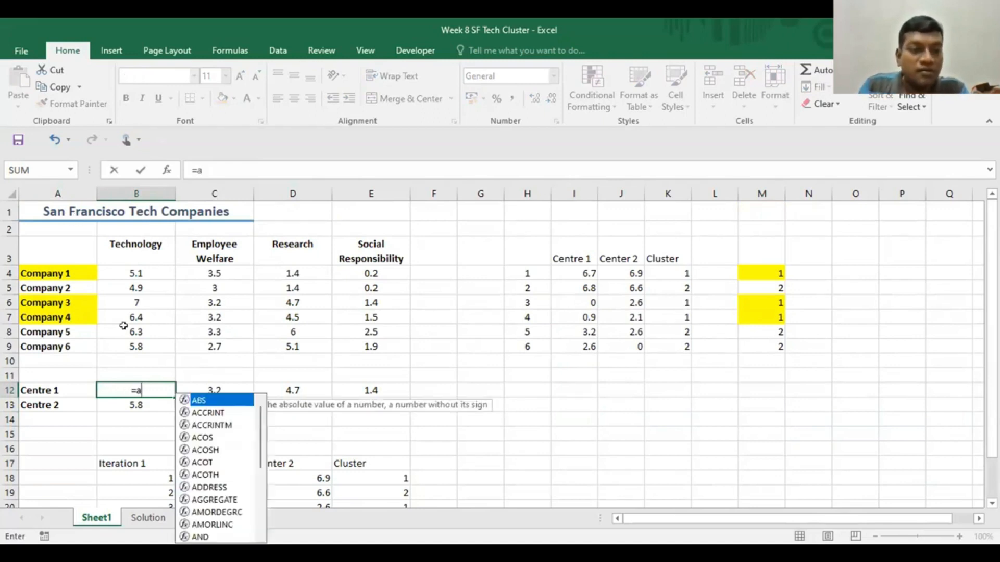
text(v)
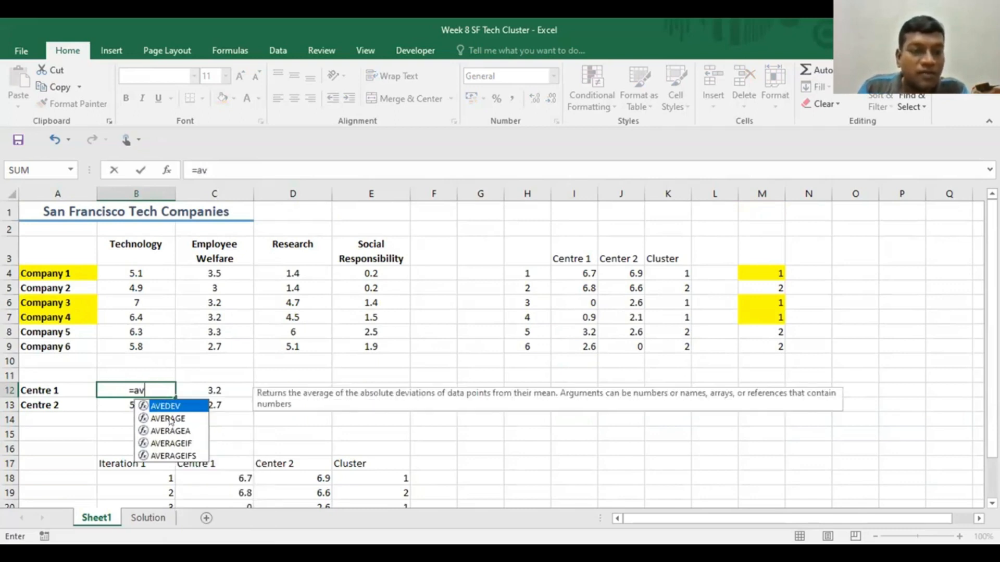
double_click(167, 418)
click(136, 274)
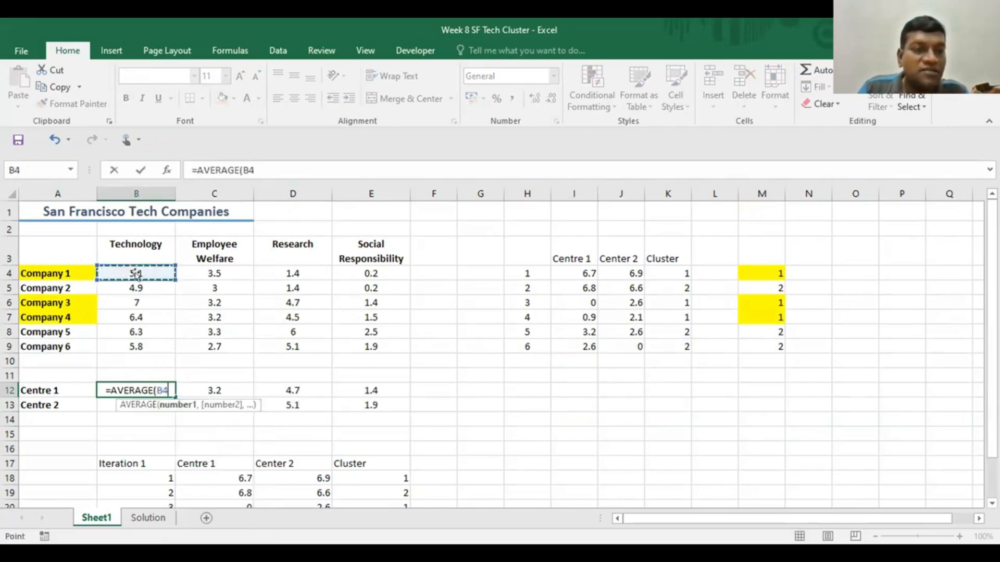
text(,)
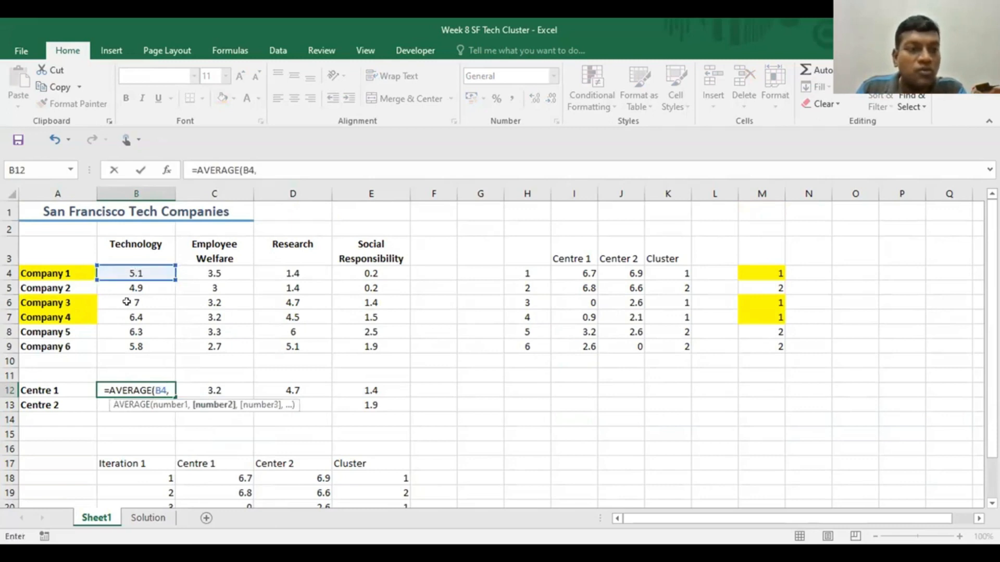
click(127, 297)
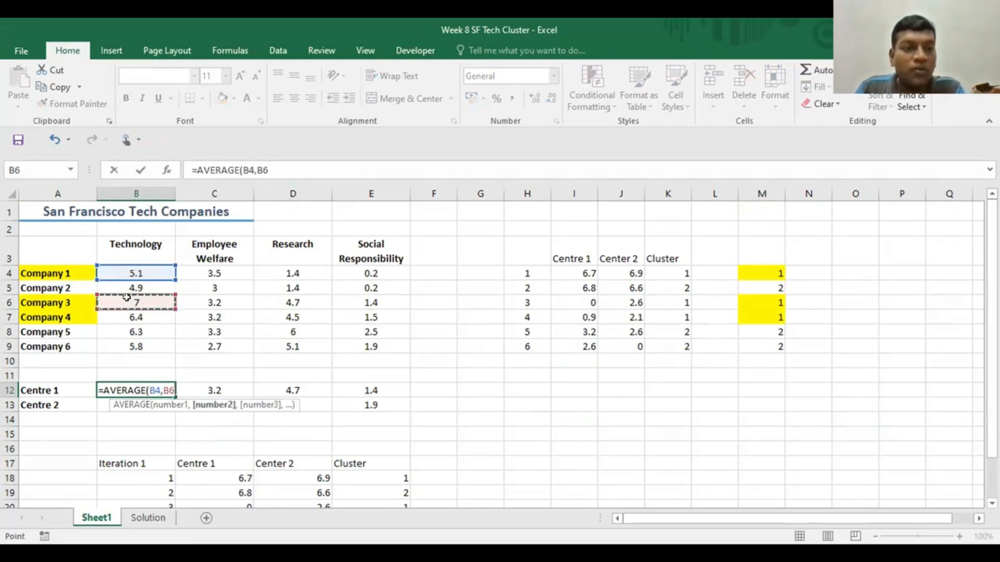
text(,B6,)
click(131, 318)
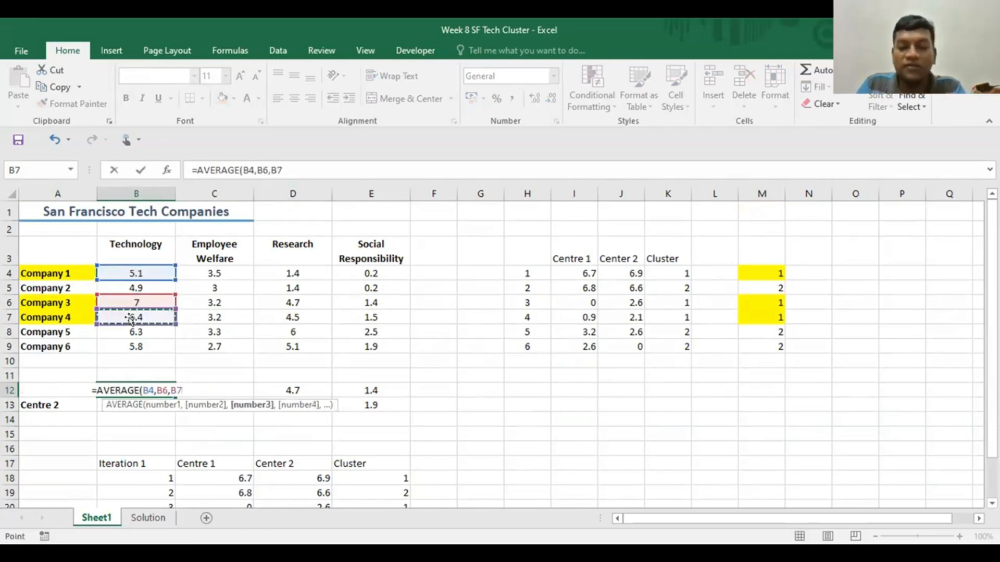
text())
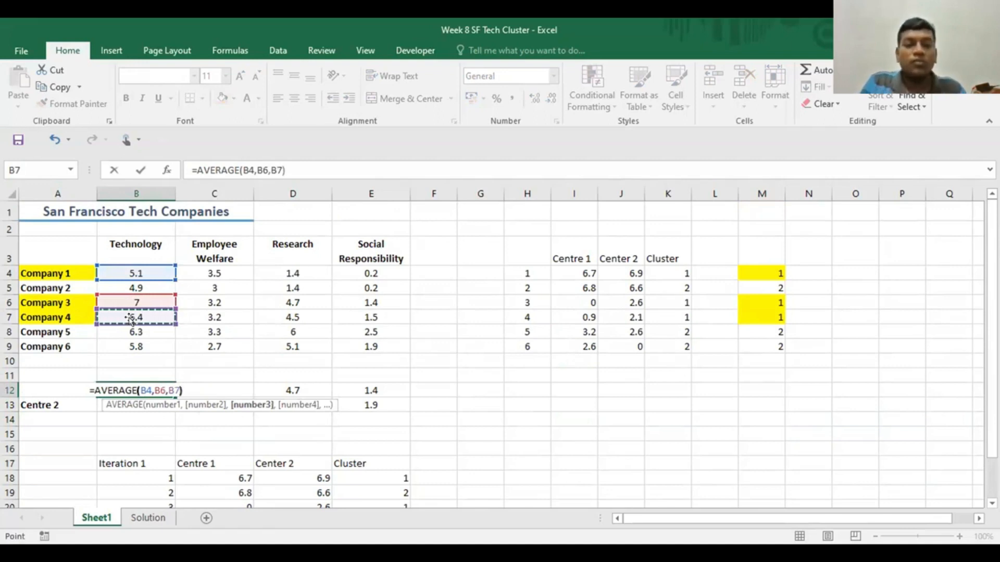
key(Return)
- Fill the Centre 1 average formula from B12 across to E12 and check the cell references in E12
click(138, 388)
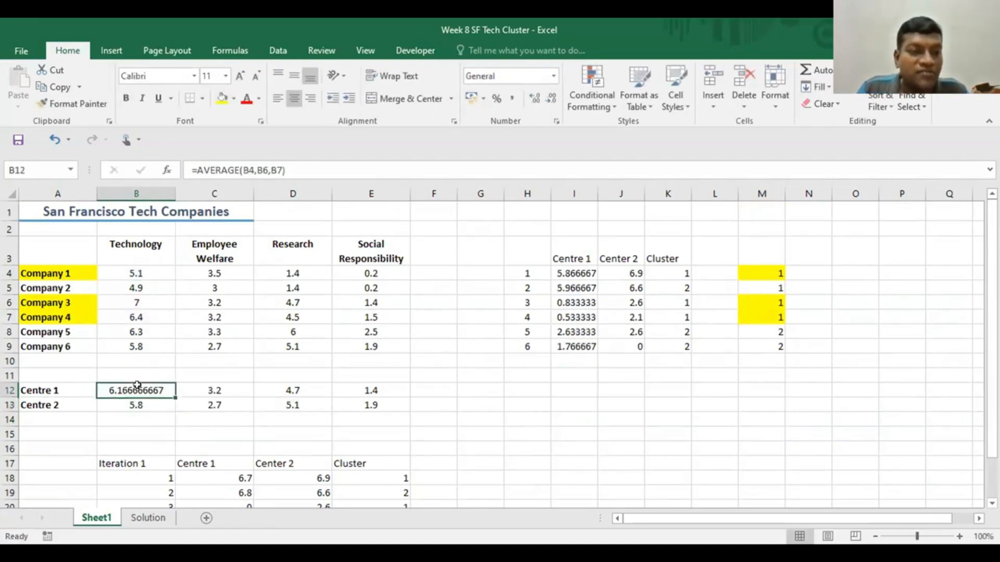
drag(173, 396, 450, 407)
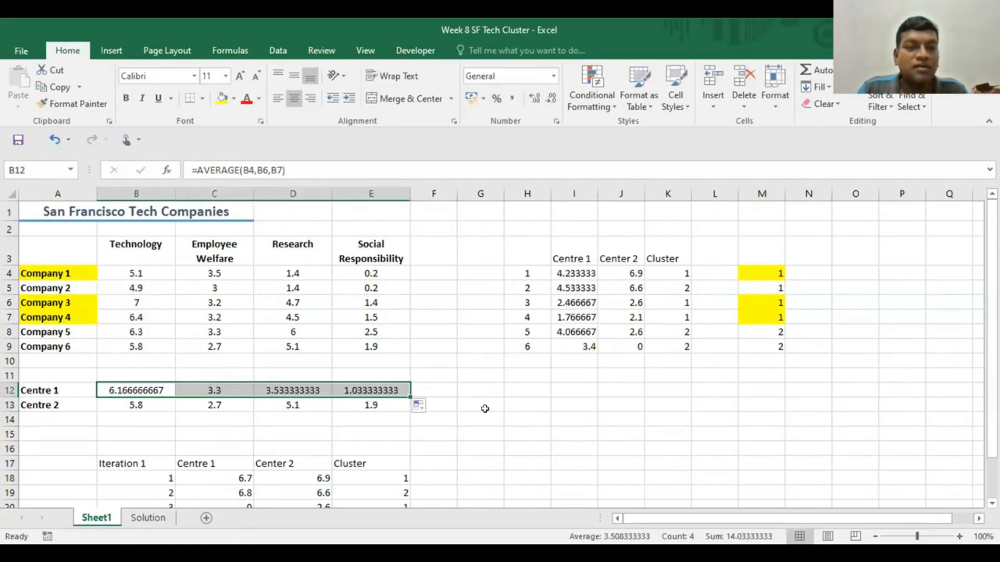
click(484, 416)
click(378, 386)
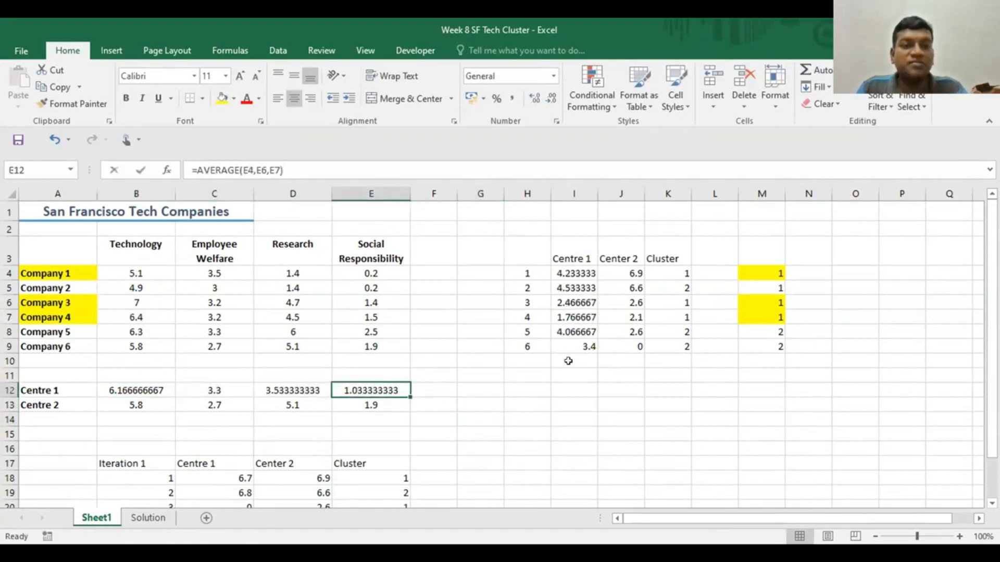
key(F2)
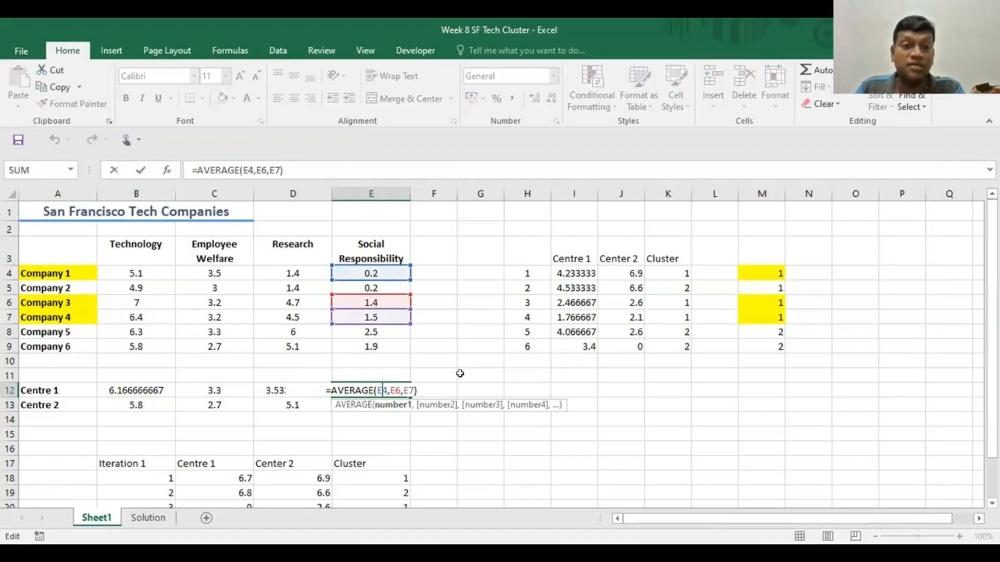
key(ctrl+Return)
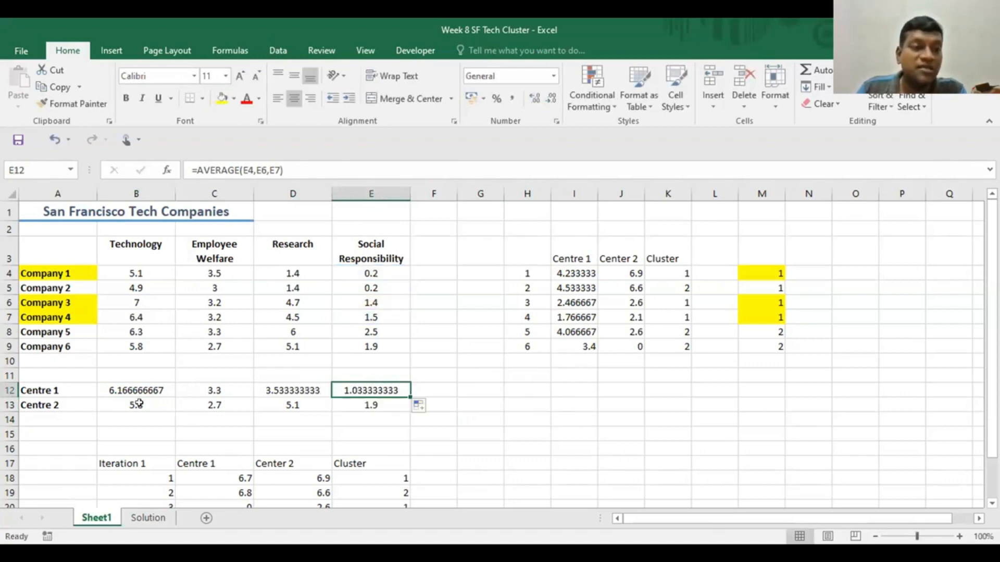
- Recalculate Centre 2's Technology value in B13 as the average of Companies 2, 5 and 6 with =AVERAGE(B5,B8,B9)
click(134, 402)
key(Down)
key(Down)
key(Down)
click(130, 400)
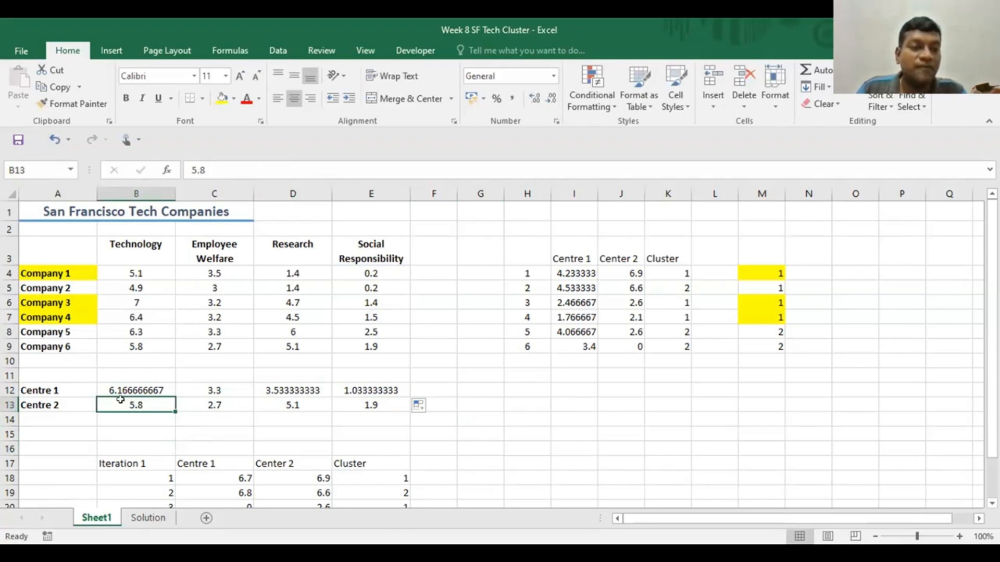
text(=)
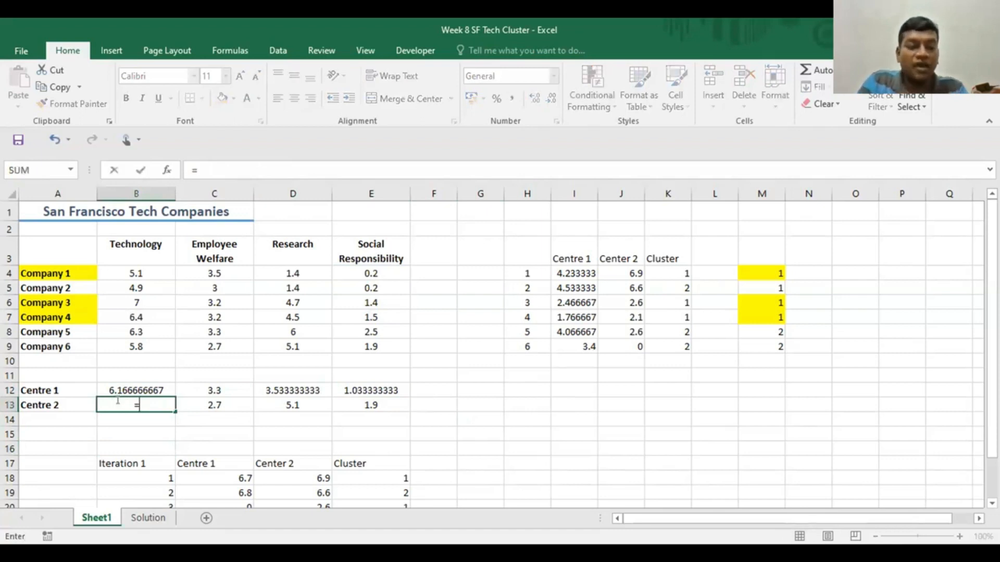
text(a)
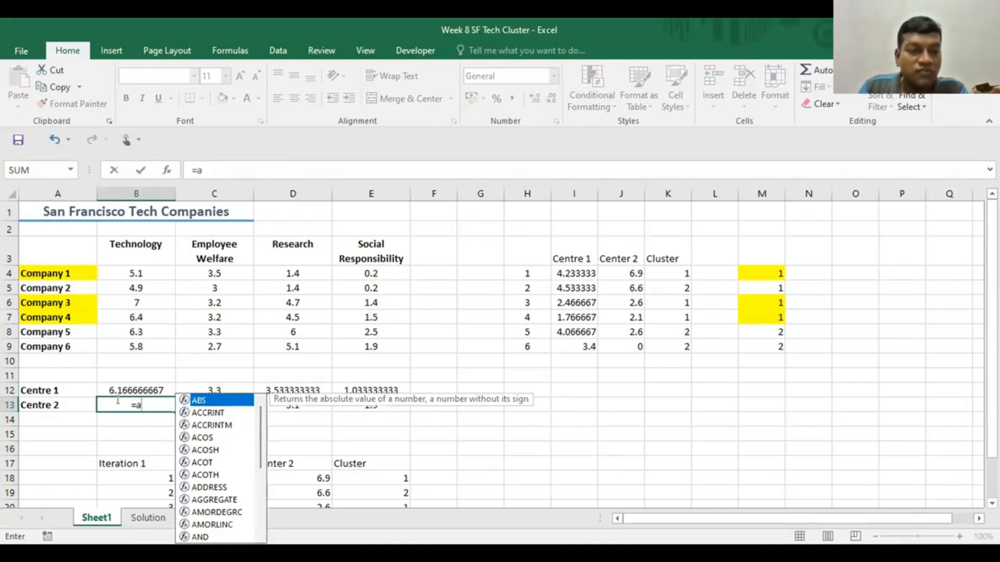
text(v)
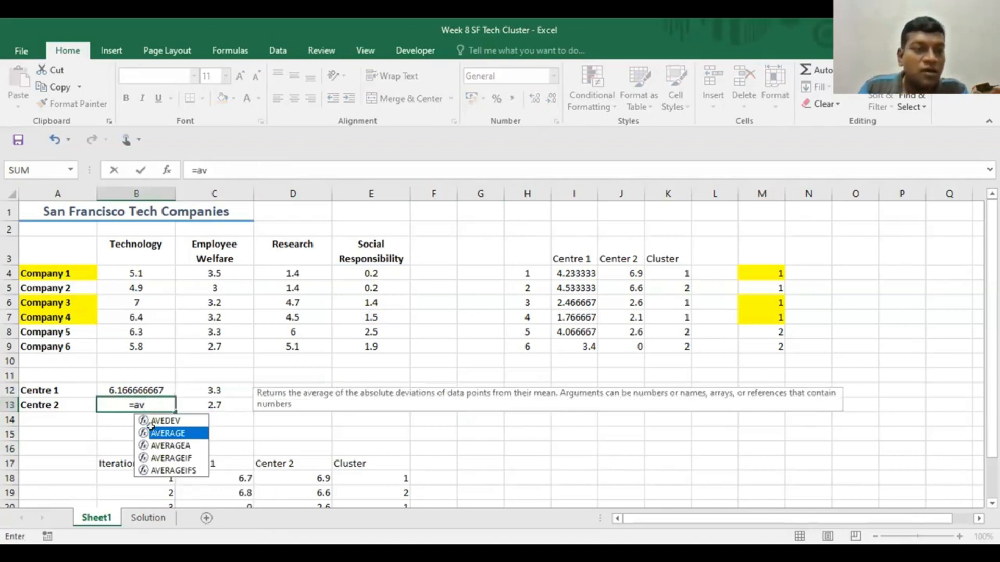
double_click(150, 427)
click(135, 288)
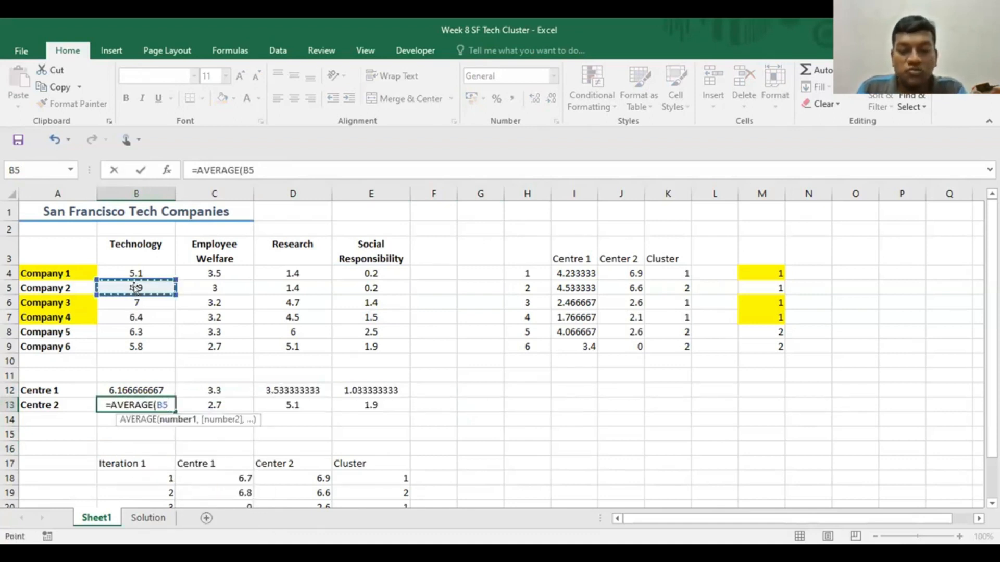
text(,)
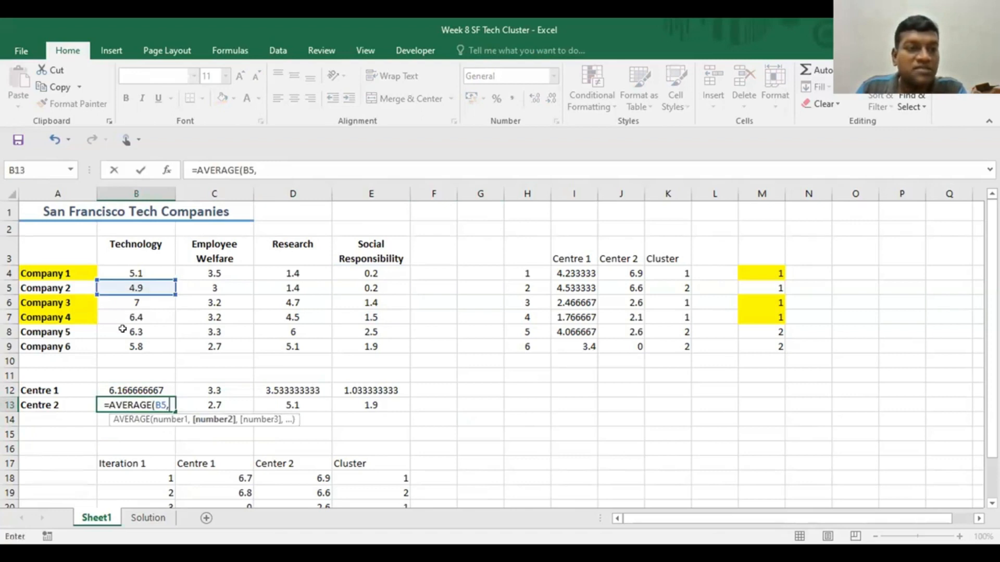
click(123, 329)
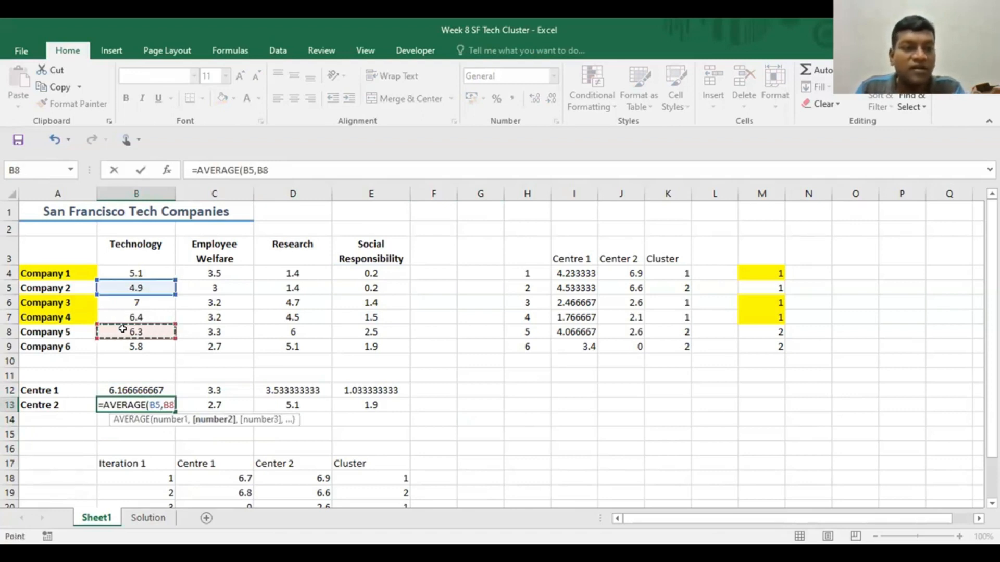
text(,)
click(132, 348)
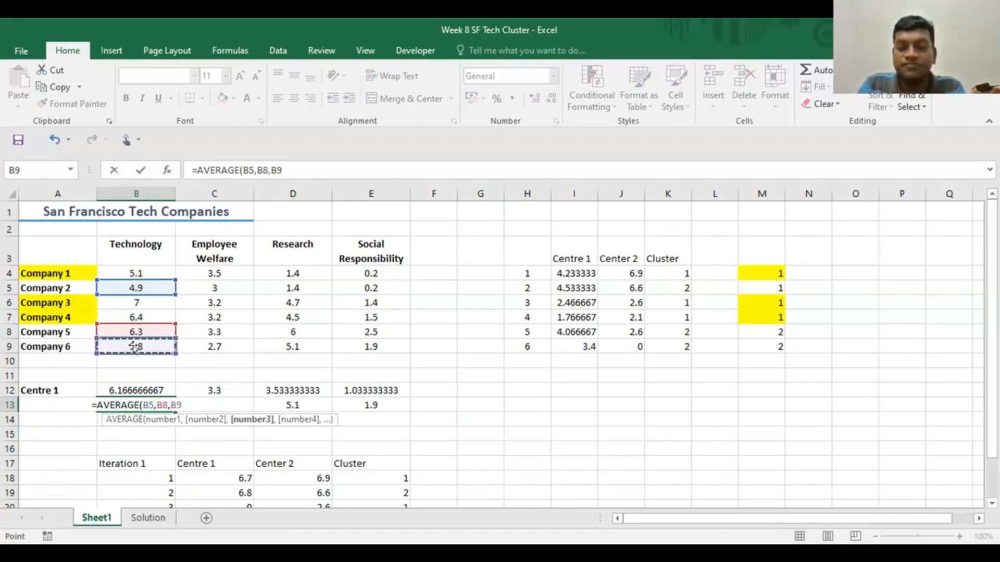
text())
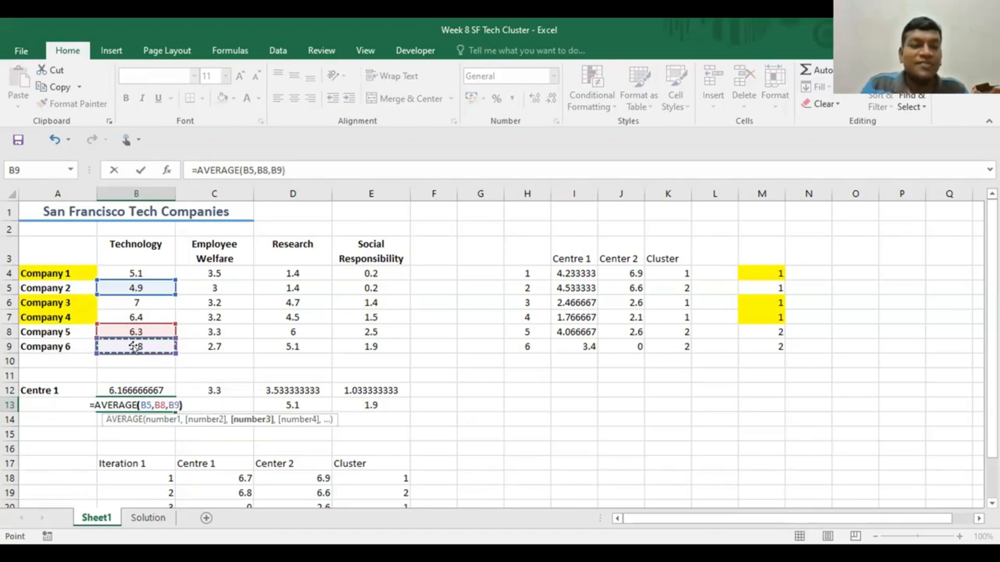
key(Return)
- Fill the Centre 2 average formula from B13 across to E13
click(134, 405)
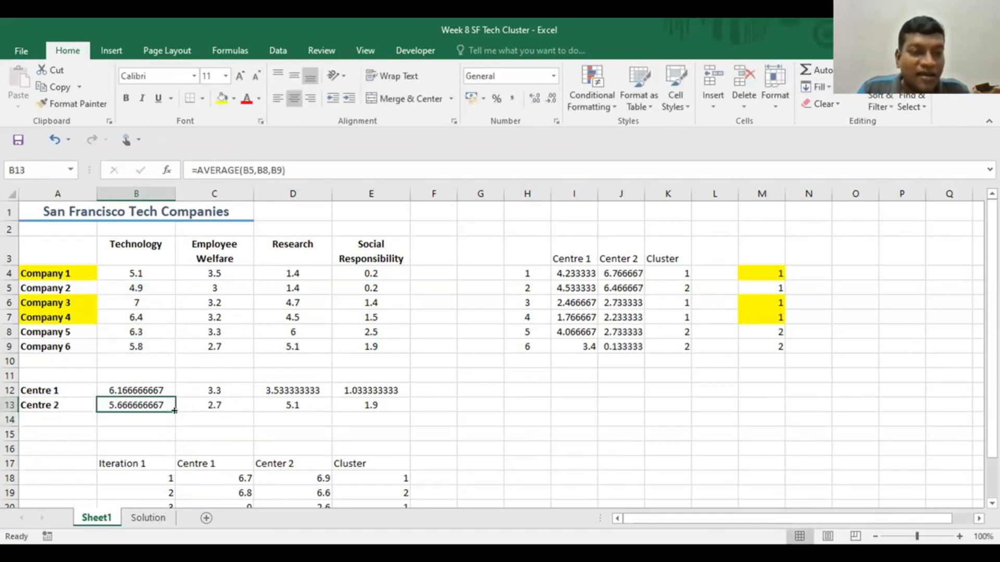
drag(171, 410, 381, 413)
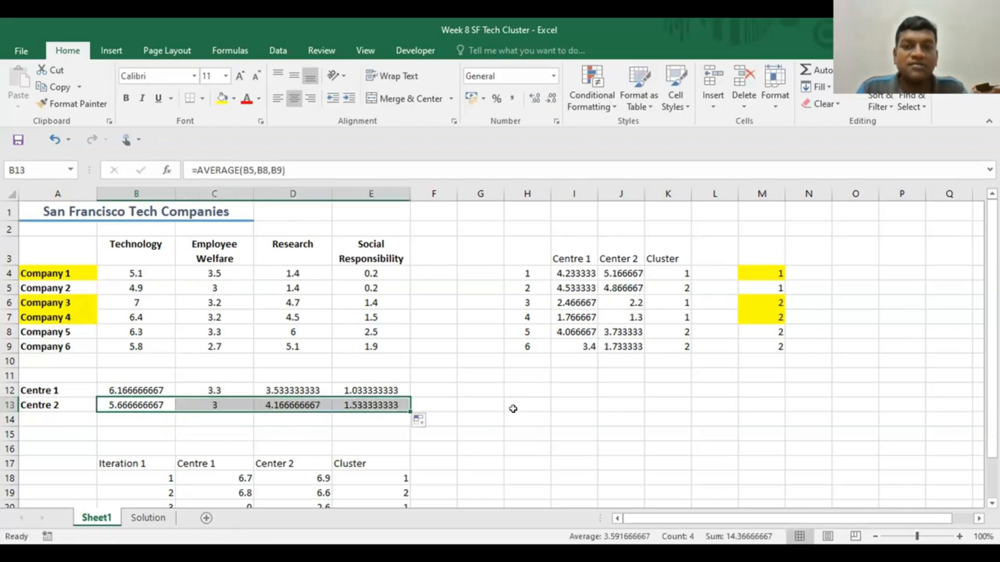
click(499, 417)
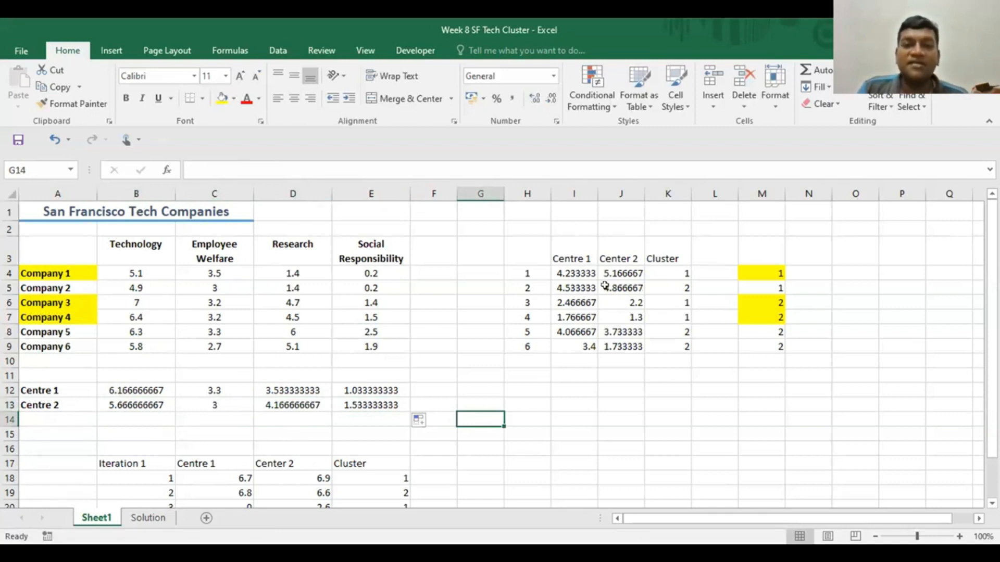
- Examine the Centre 1 distance formula in I4 and compare Company 2's cluster assignments in K5 and M5
click(559, 274)
double_click(562, 271)
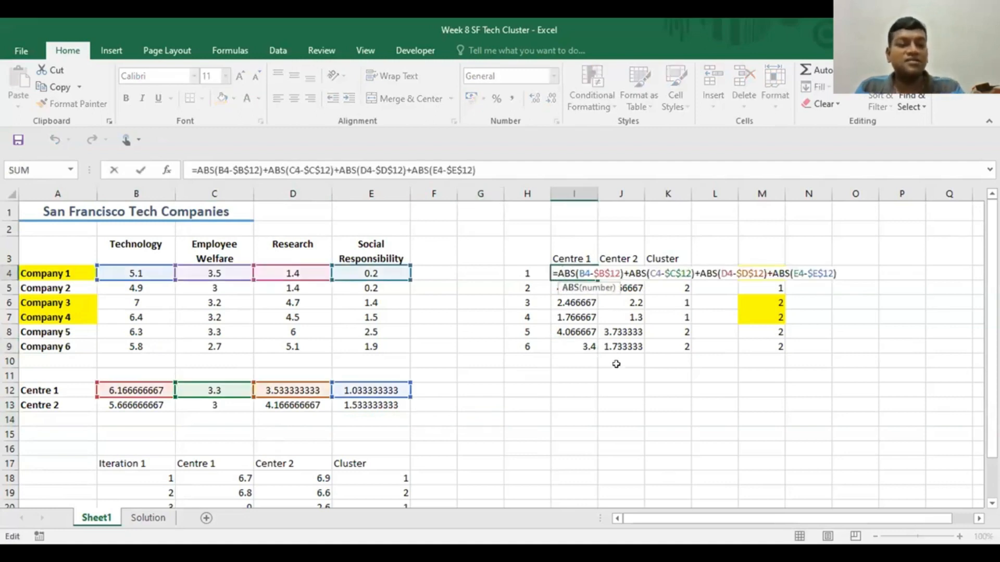
key(Escape)
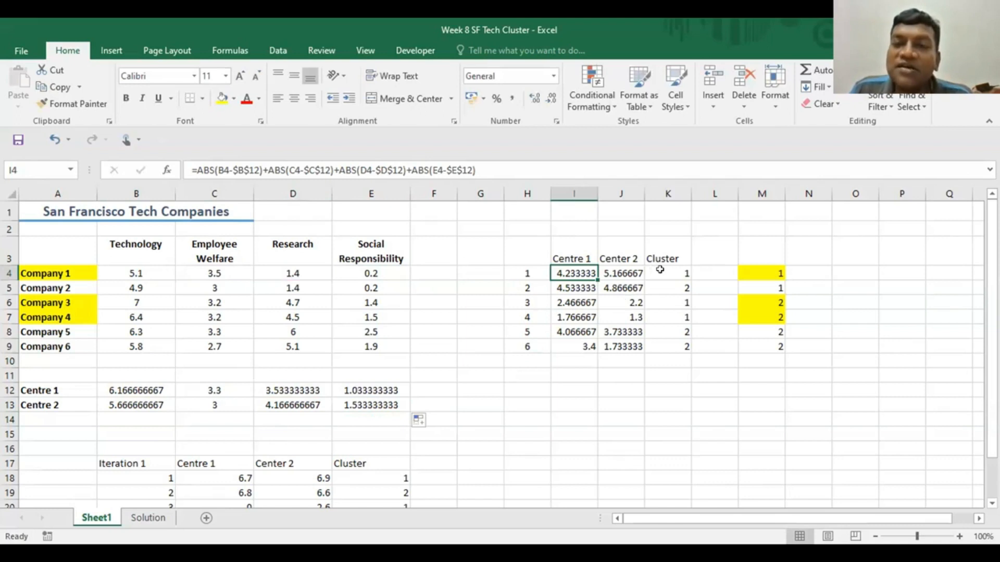
click(659, 444)
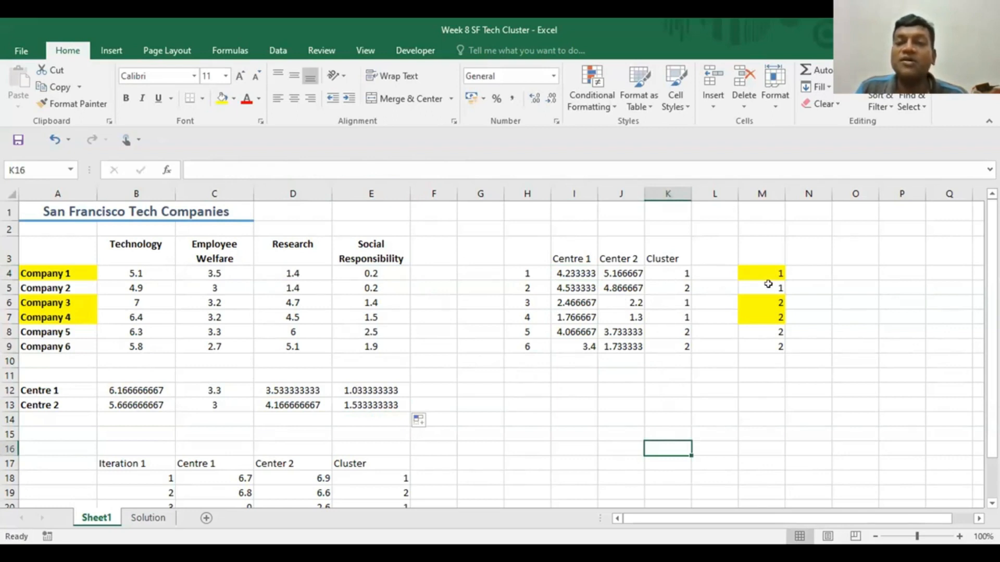
click(685, 284)
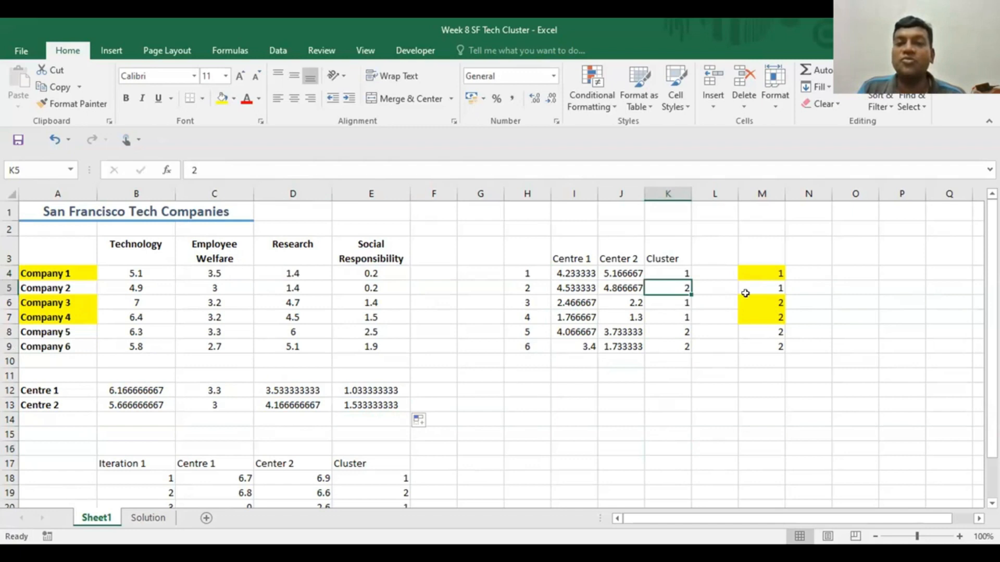
click(757, 288)
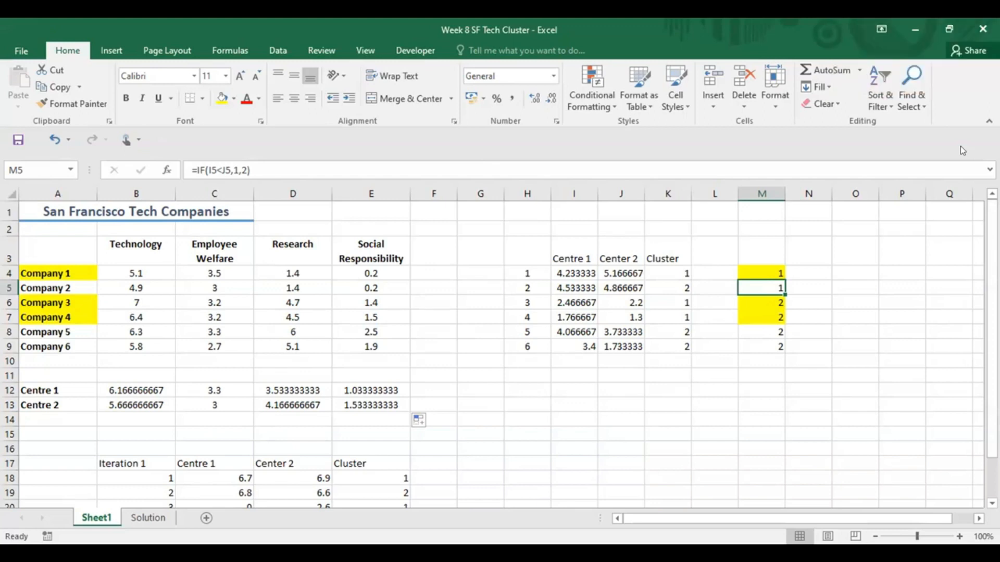
click(847, 386)
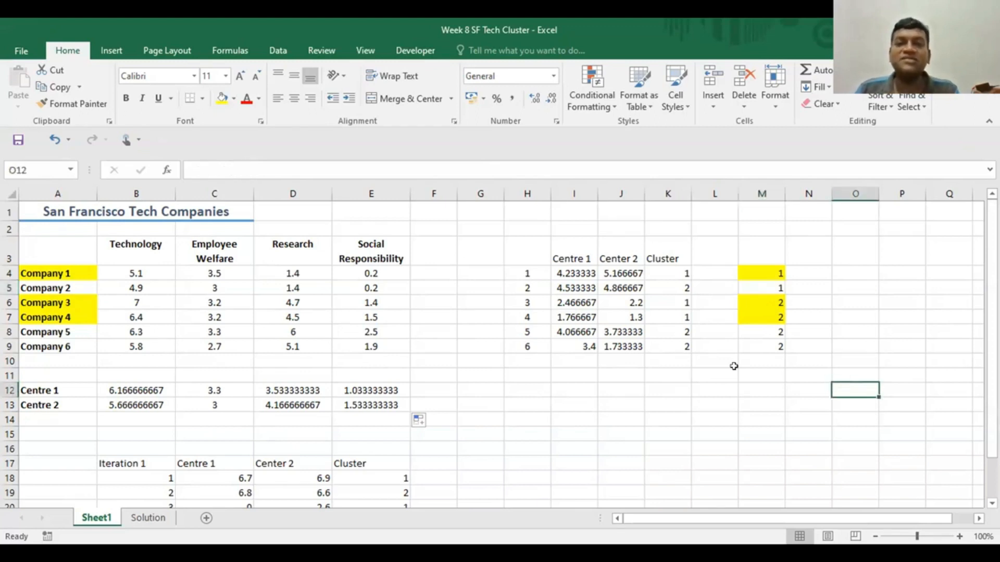
- Update the Cluster column to match column M, setting K5 to 1 and K6 and K7 to 2
click(675, 271)
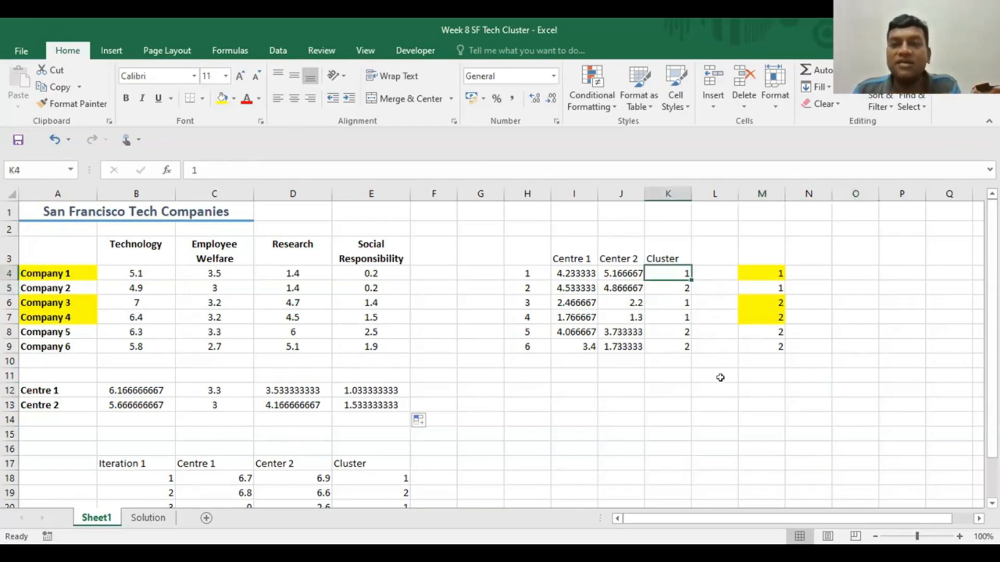
click(674, 283)
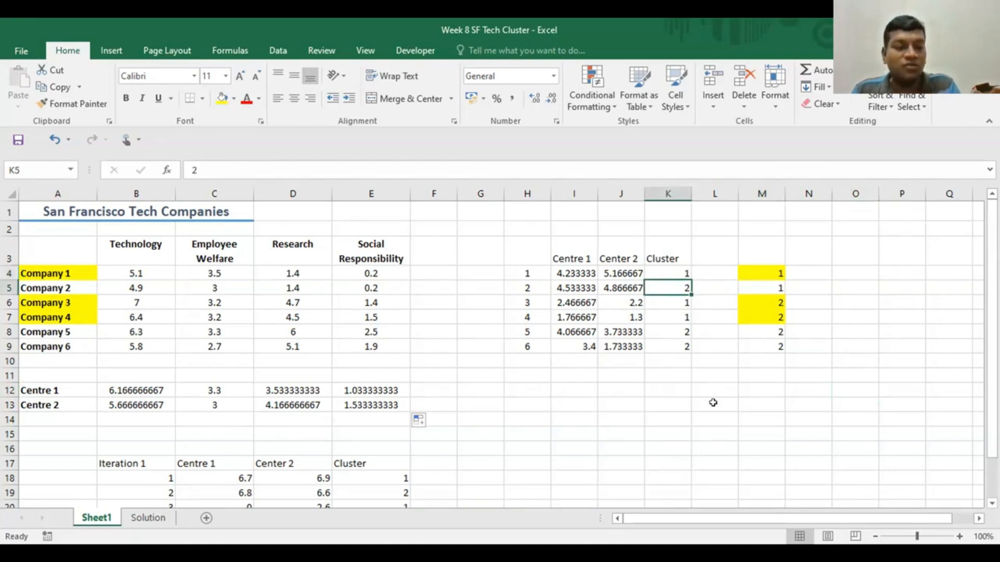
text(1)
click(669, 390)
drag(672, 303, 677, 346)
text(2)
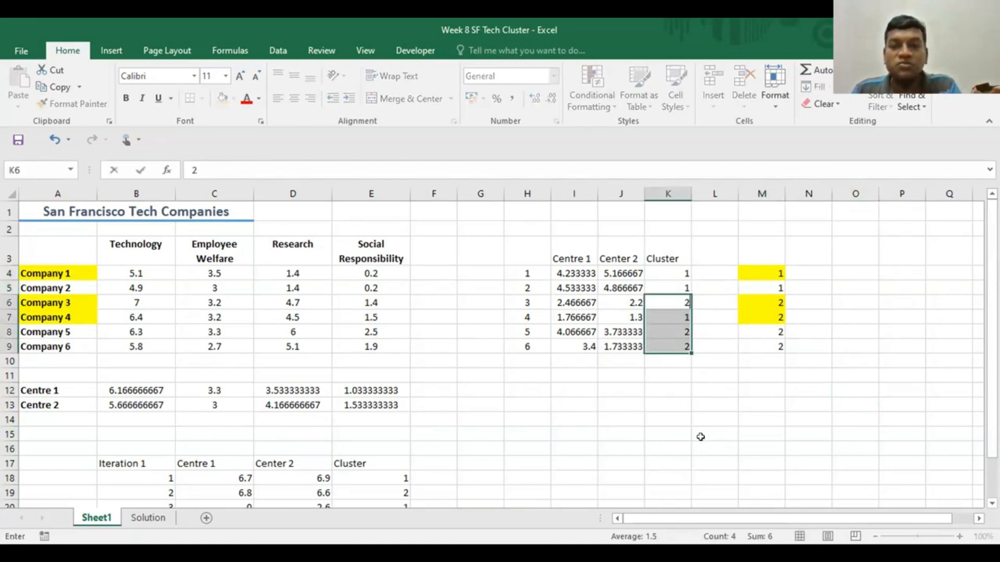
drag(700, 445, 700, 437)
click(679, 320)
text(2)
click(700, 415)
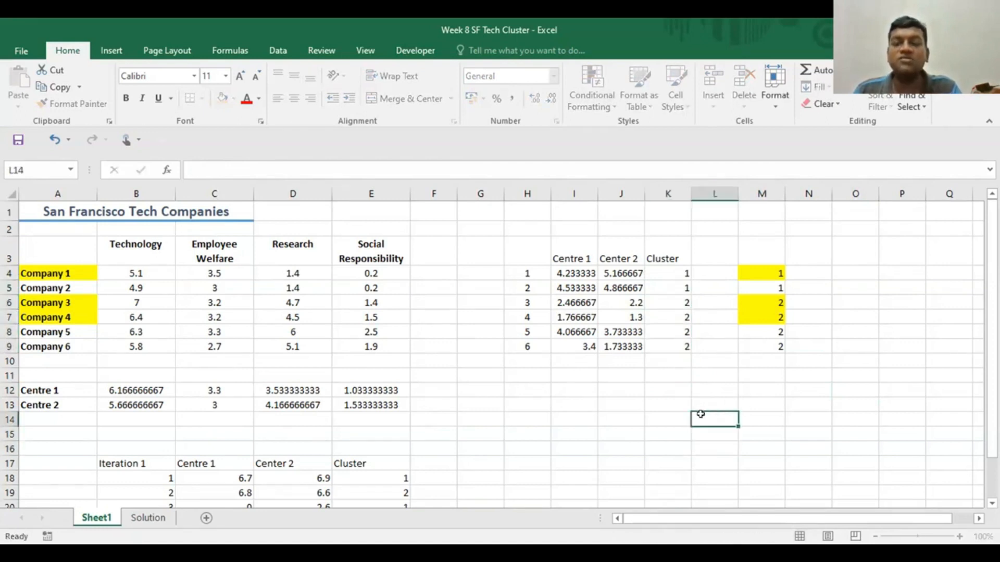
- Copy the distance and cluster table H3:K9 and paste it as values at B25, below the Iteration 1 table
scroll(570, 350, down, 2)
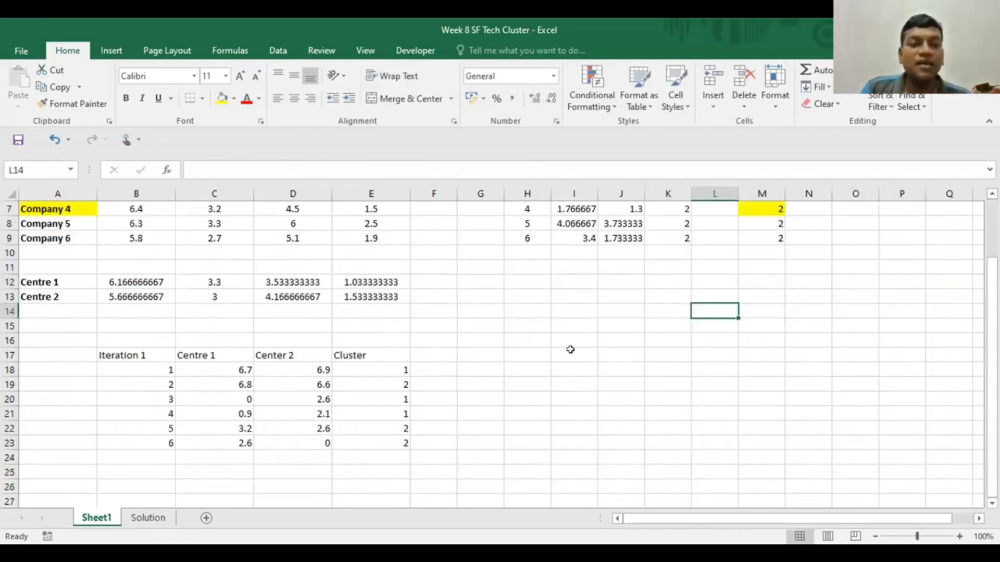
scroll(570, 349, up, 2)
drag(516, 248, 651, 345)
key(ctrl+c)
scroll(589, 424, down, 4)
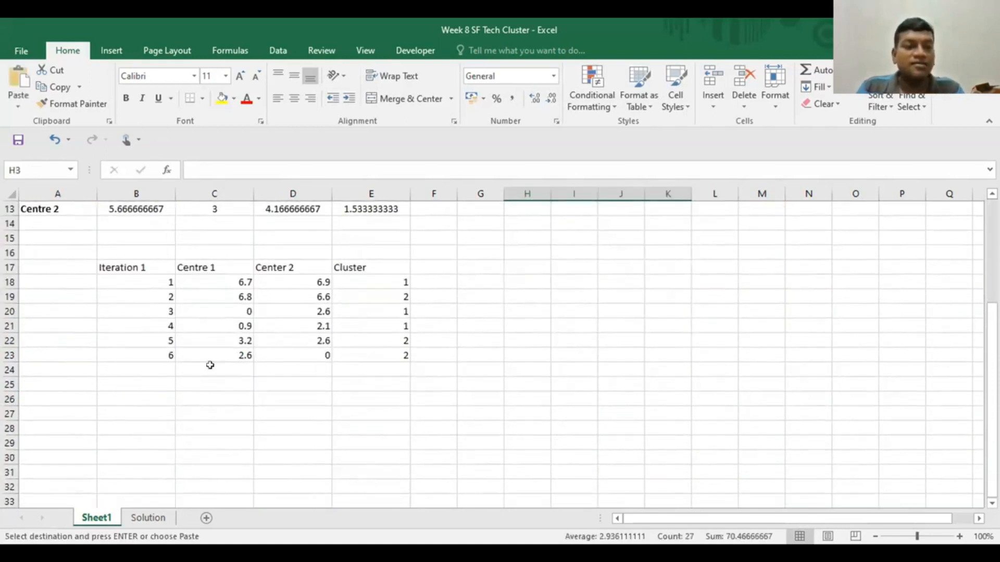
click(121, 386)
key(ctrl+v)
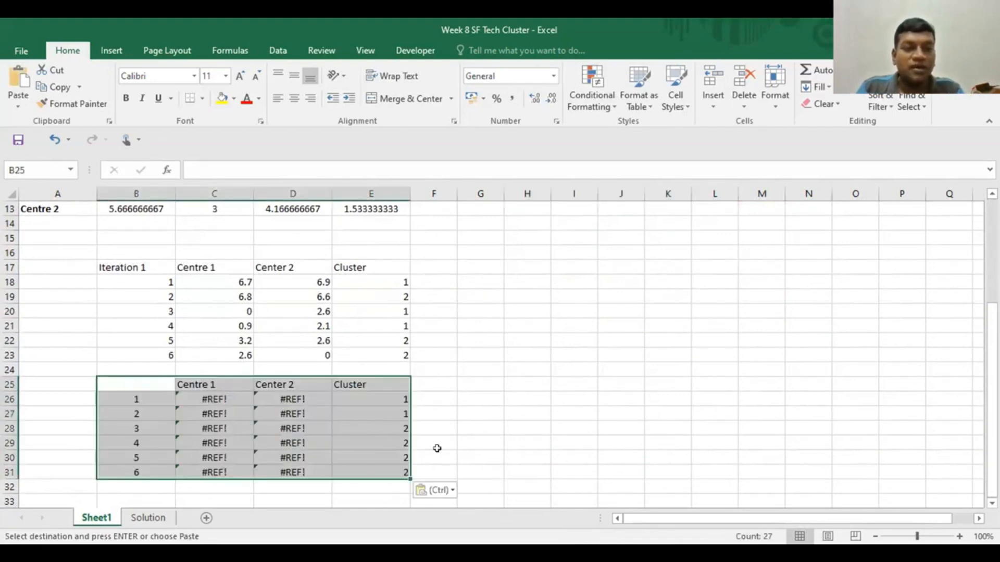
click(451, 493)
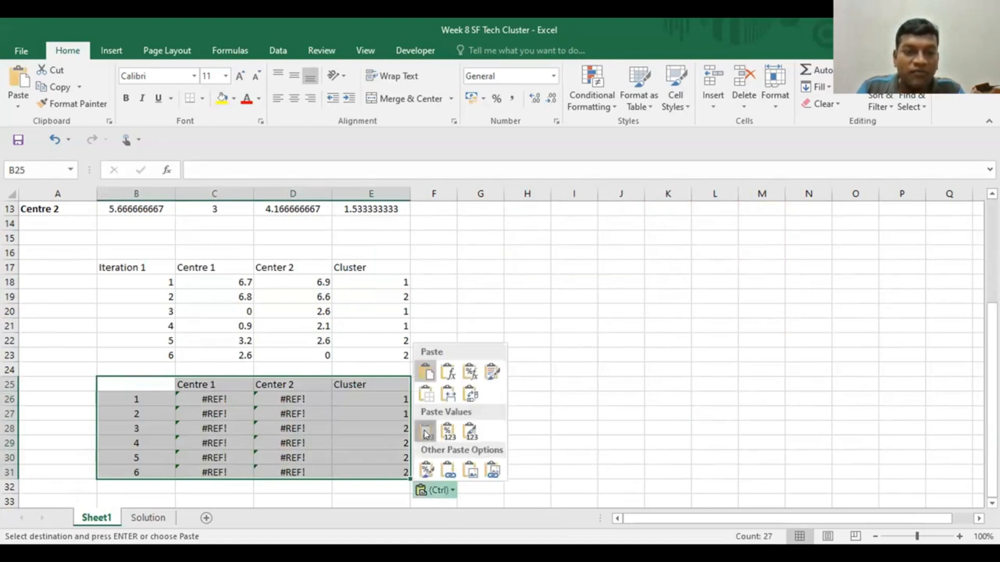
click(425, 433)
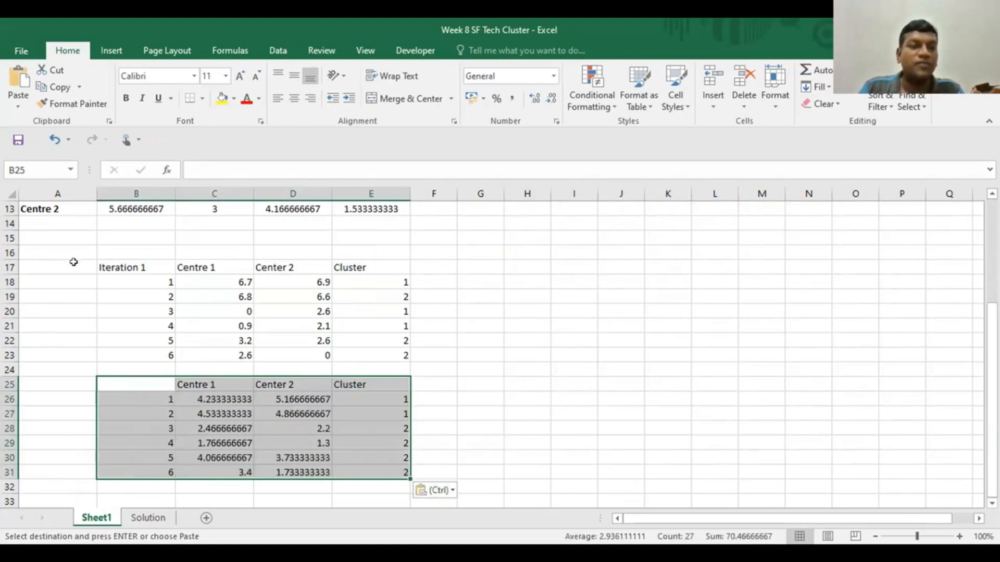
- Copy the Iteration 1 label from B17 to B25 and change it to Iteration 2
click(115, 263)
key(ctrl+c)
click(138, 377)
key(ctrl+v)
click(623, 442)
click(122, 379)
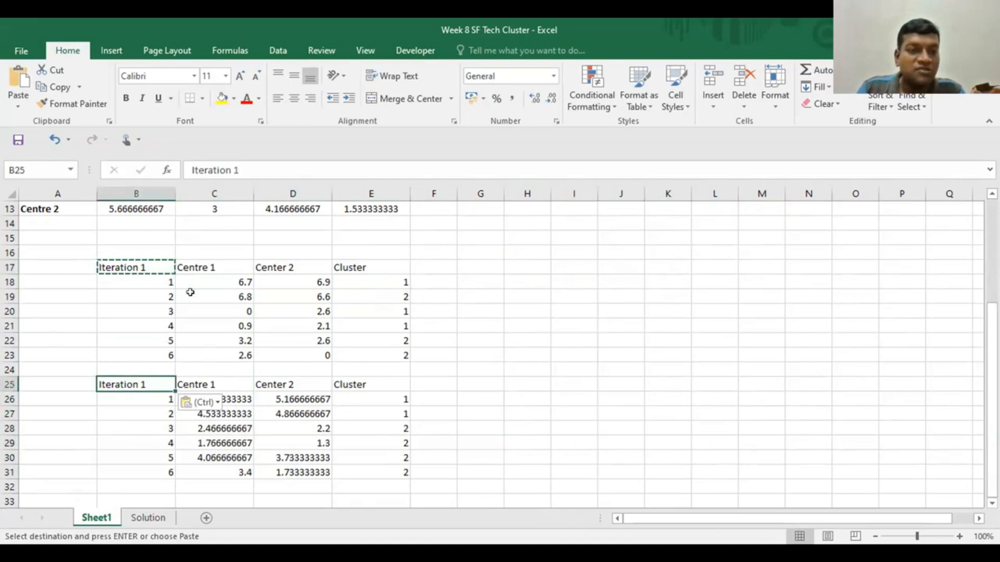
click(245, 169)
key(BackSpace)
text(2)
click(558, 363)
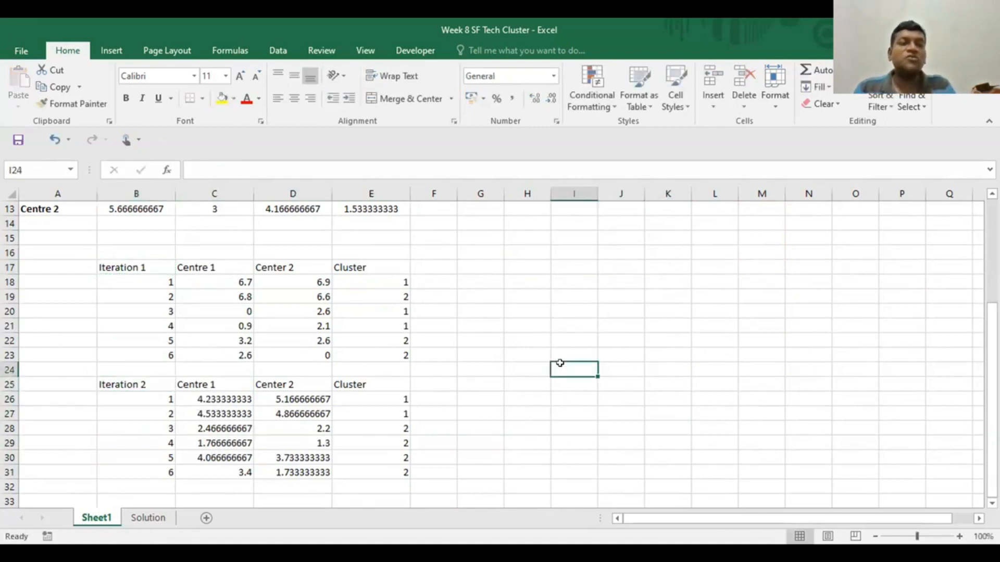
- Remove the yellow fill from the company names in A4:A7 and the assignments in M4:M8
scroll(559, 363, up, 1)
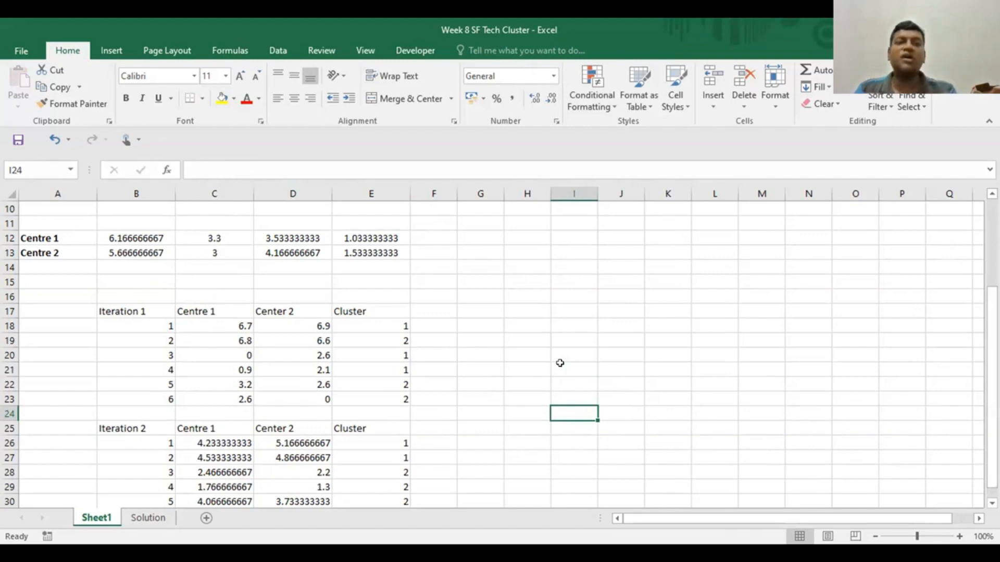
scroll(536, 355, up, 3)
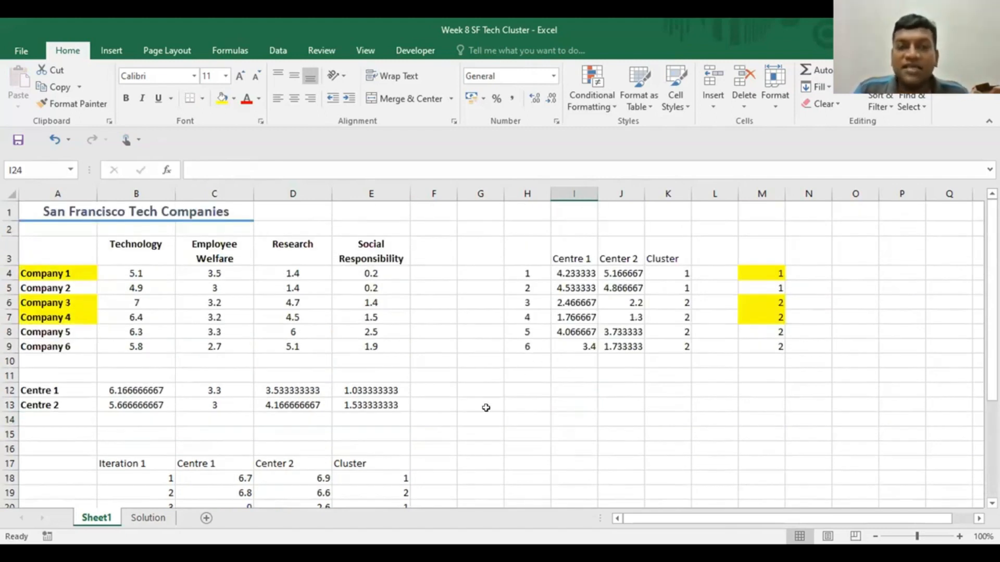
drag(52, 271, 52, 317)
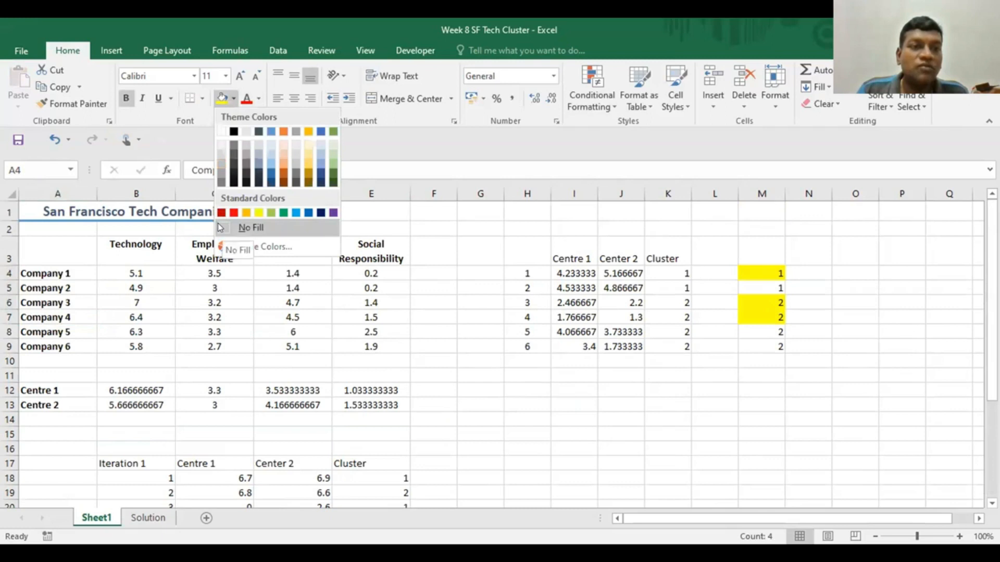
click(250, 228)
drag(760, 273, 760, 332)
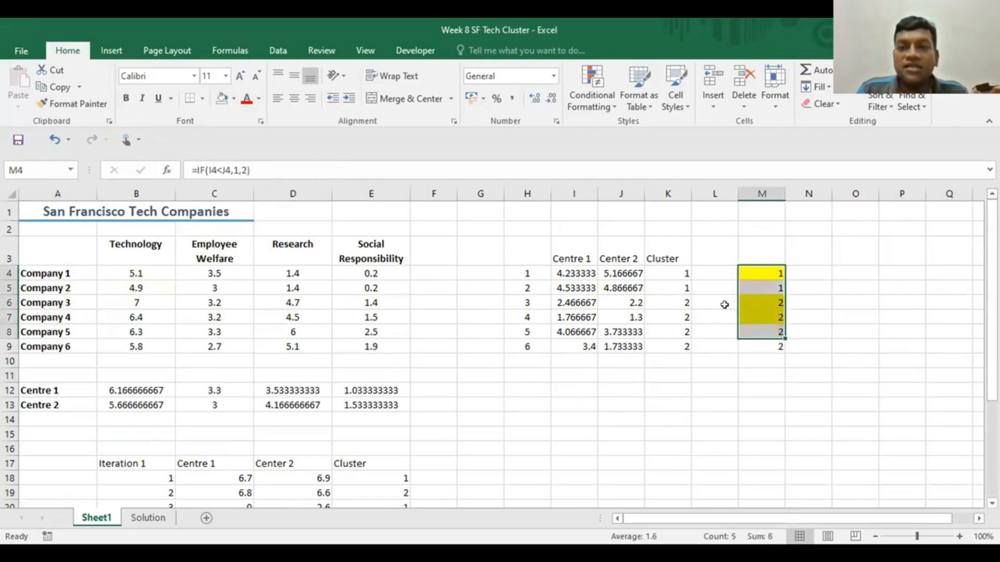
click(232, 97)
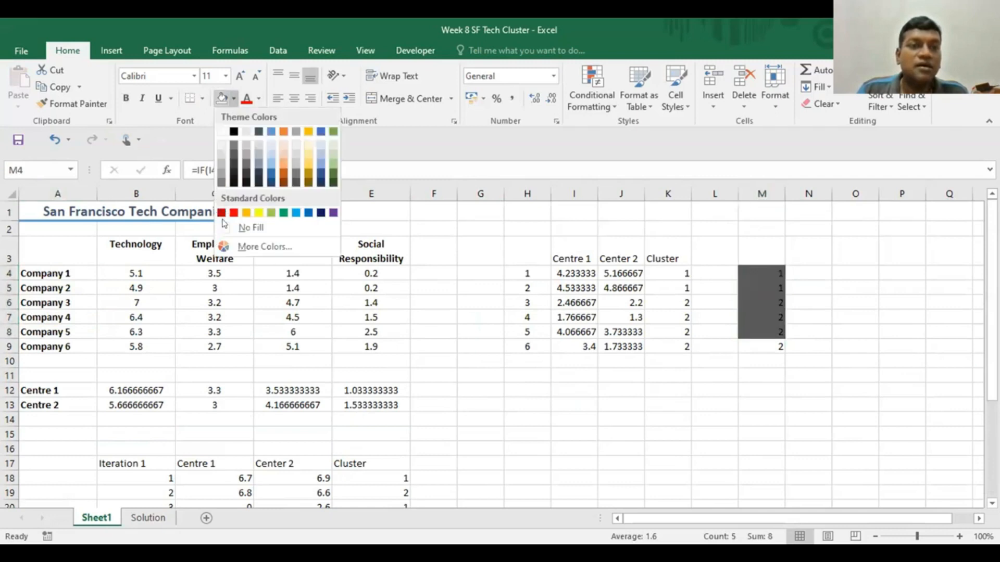
click(885, 318)
- Fill the cluster 1 assignments in M4:M5 and the Company 1 and Company 2 names in A4:A5 with light blue
drag(756, 272, 761, 288)
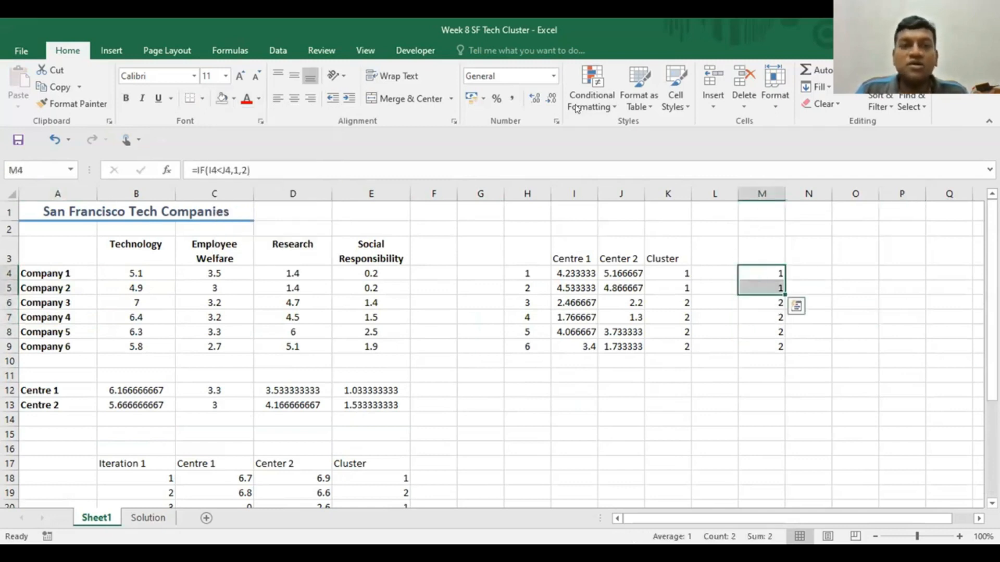
click(232, 98)
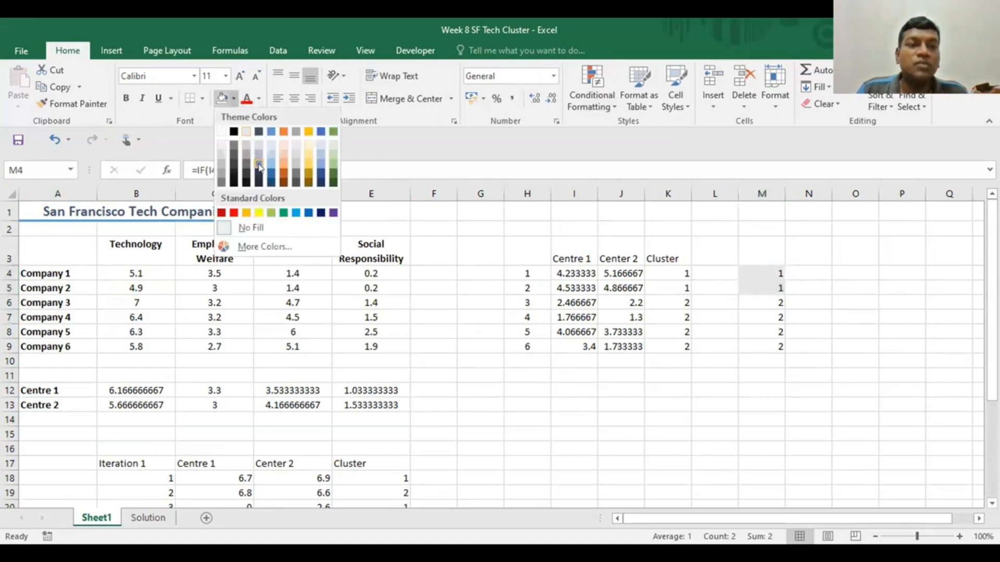
click(295, 211)
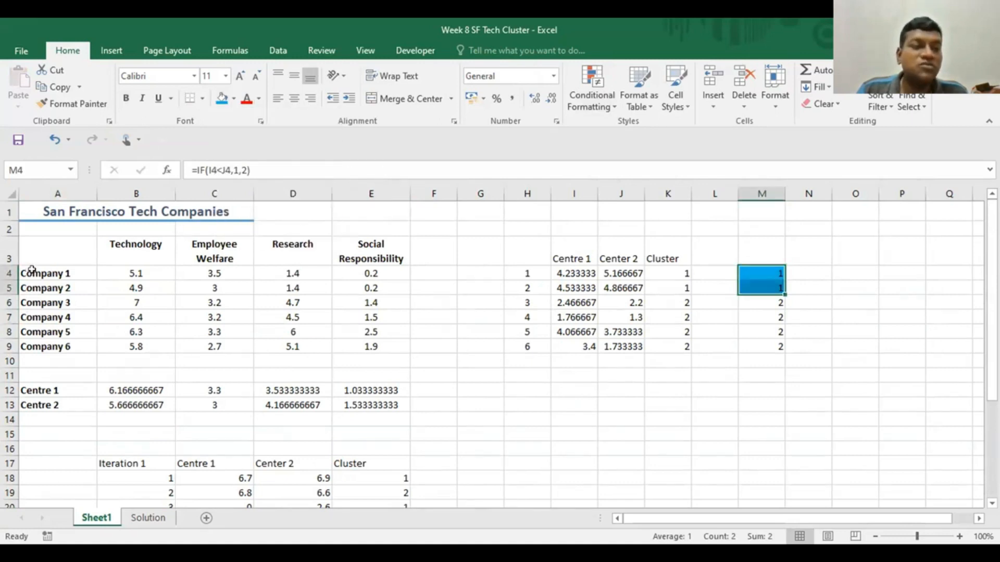
drag(32, 269, 32, 291)
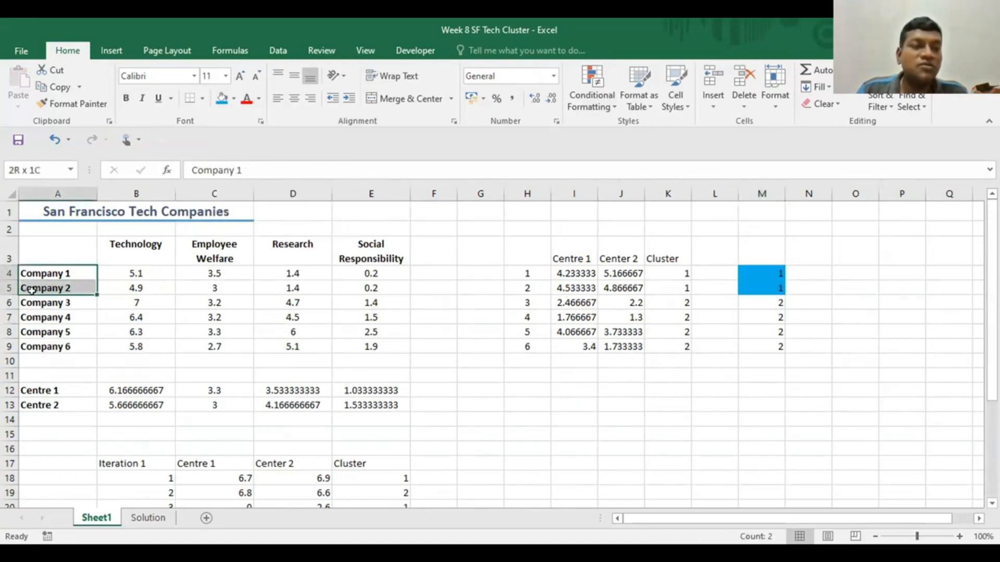
click(221, 97)
click(531, 431)
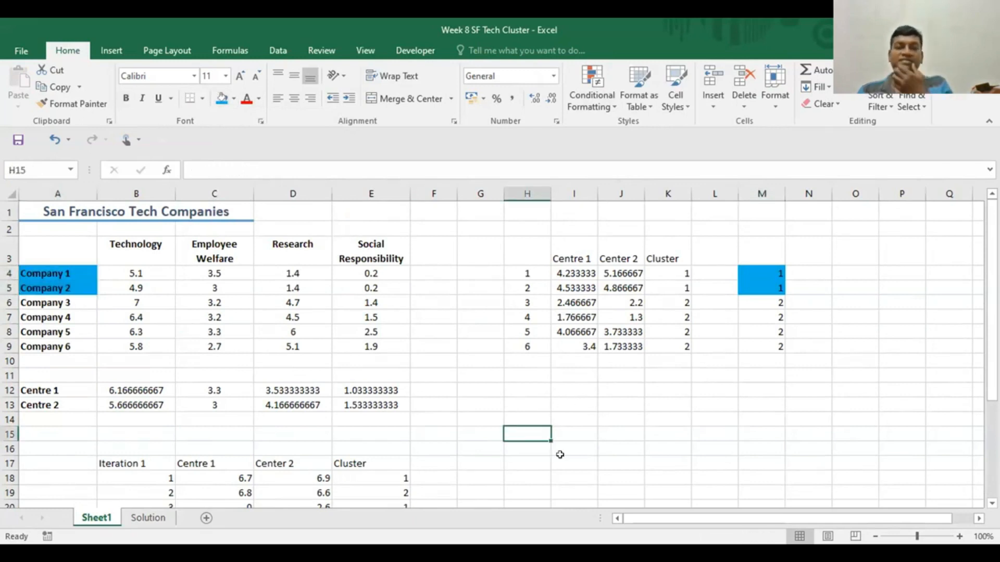
- Recalculate Centre 1's Technology value in B12 as the average of Companies 1 and 2 with =AVERAGE(B4:B5)
scroll(516, 422, down, 1)
scroll(529, 418, up, 1)
click(114, 388)
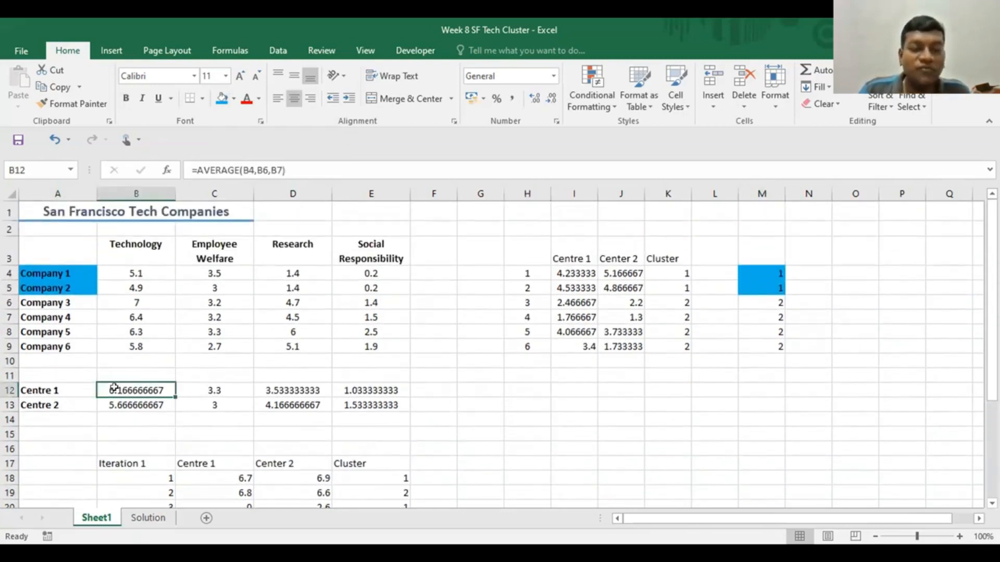
text(=)
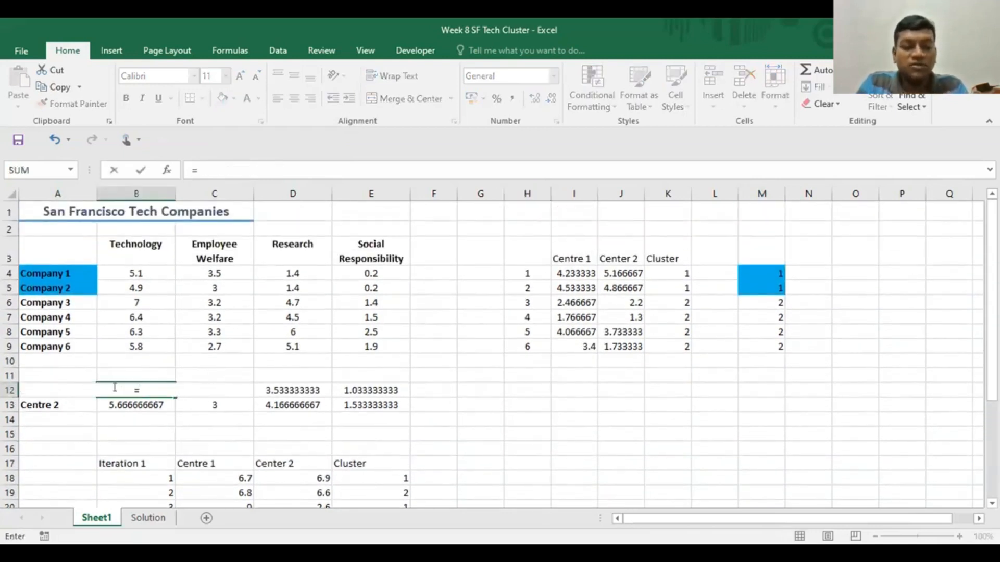
text(avg)
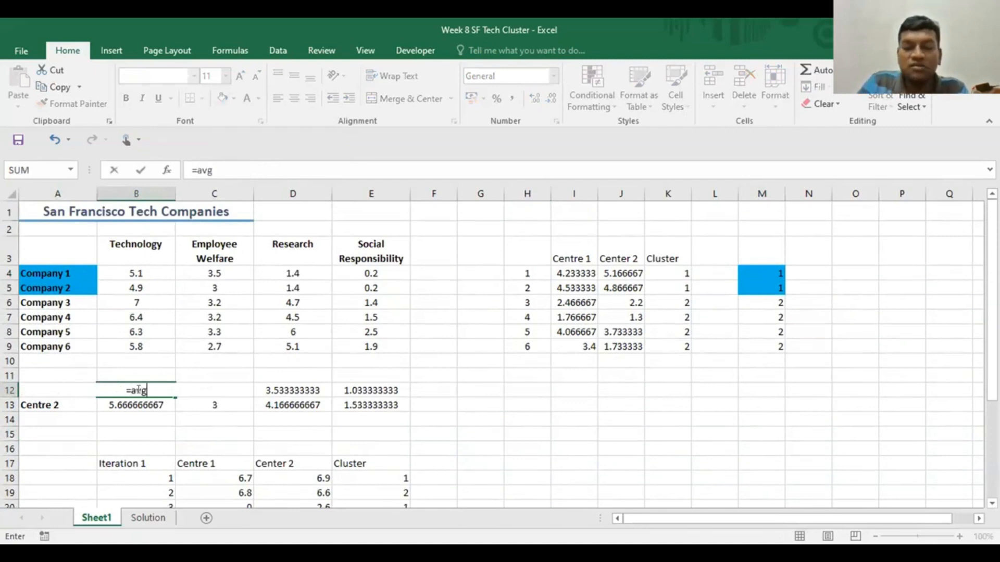
key(BackSpace)
key(Down)
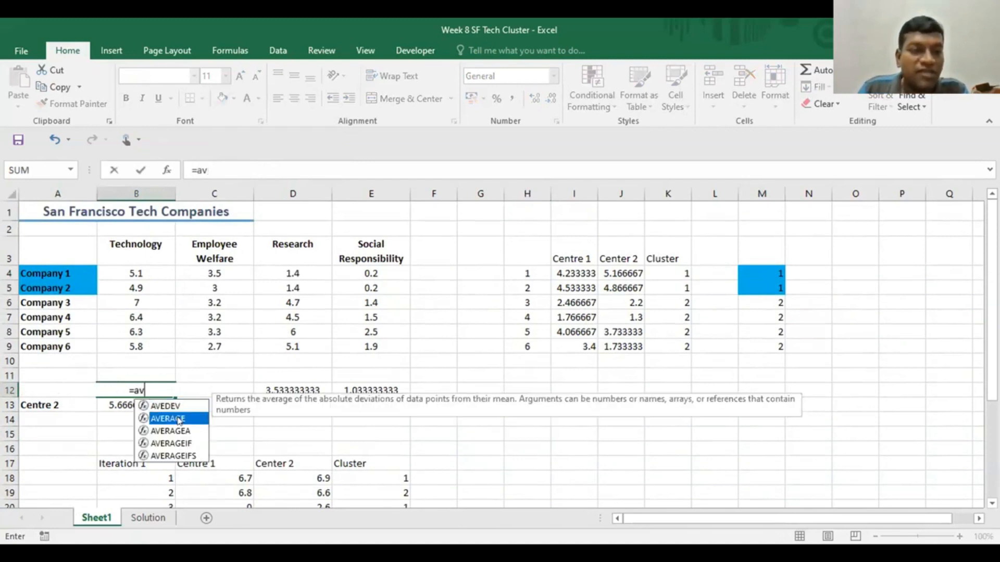
key(Tab)
click(122, 274)
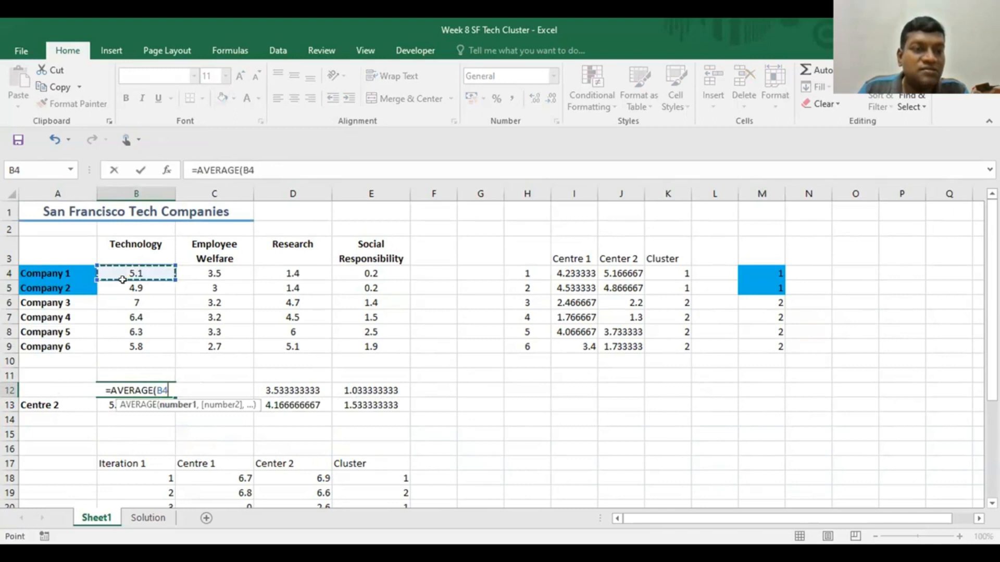
key(shift+Down)
text())
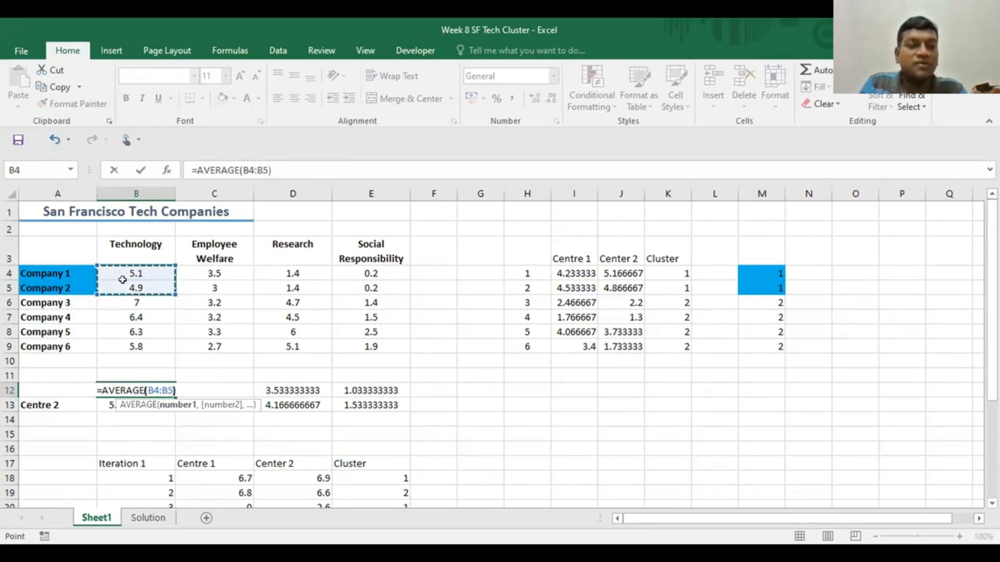
key(Return)
- Fill the new Centre 1 average formula from B12 across to E12 and check the cell references in E12
click(160, 390)
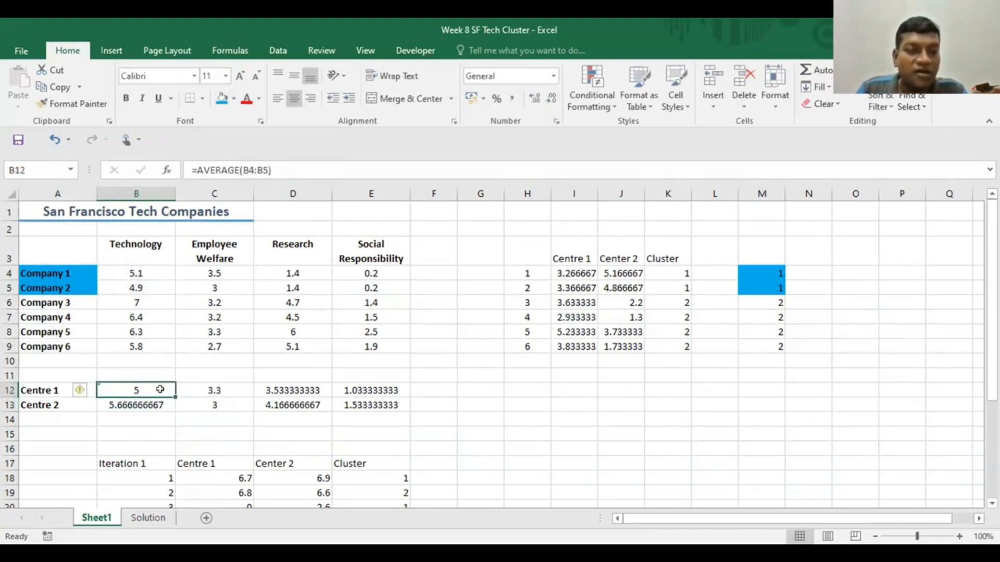
drag(173, 392, 410, 392)
click(546, 438)
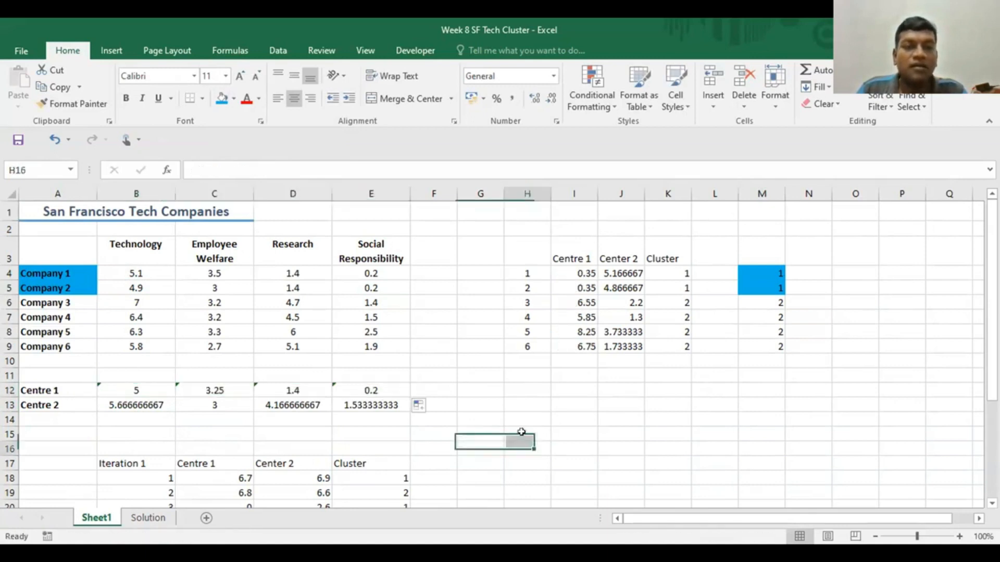
click(372, 389)
double_click(372, 389)
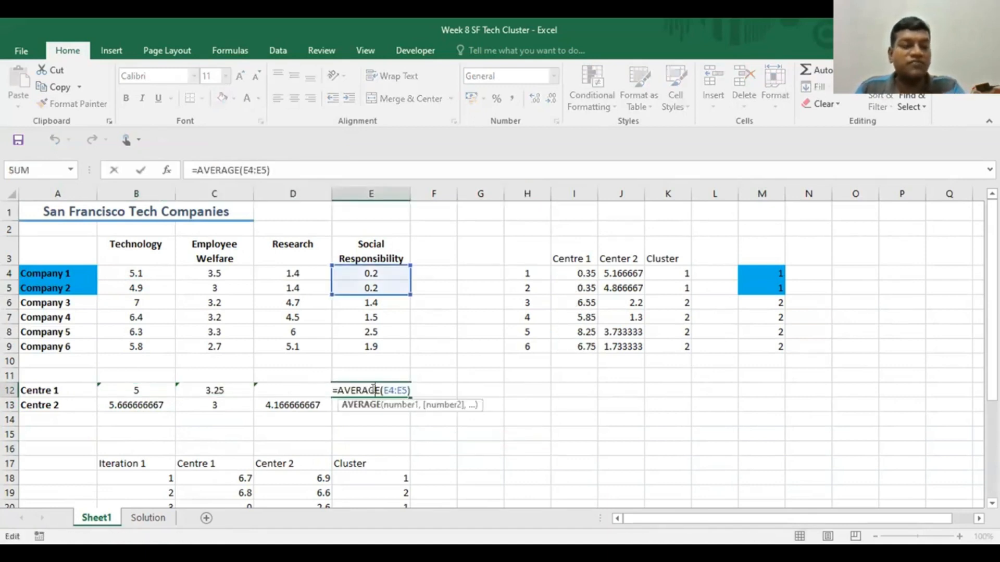
key(Escape)
- Recalculate Centre 2's Technology value in B13 as the average of Companies 3 to 6 with =AVERAGE(B6:B9)
click(143, 400)
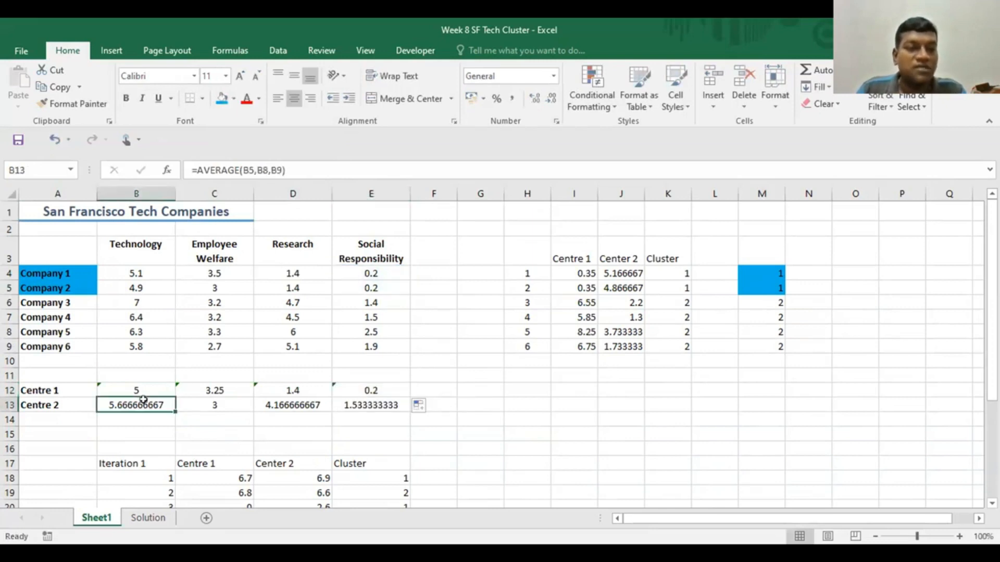
double_click(141, 401)
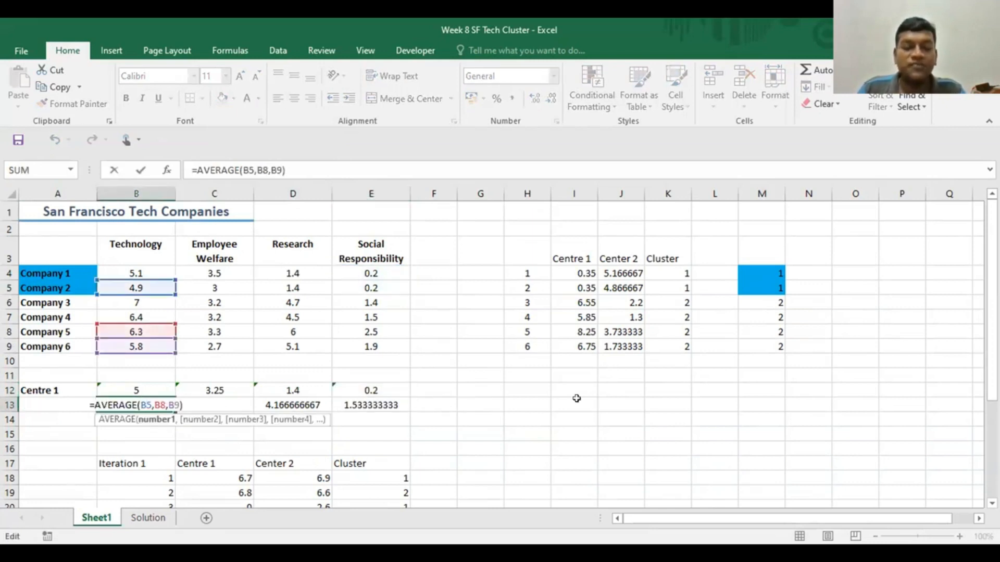
key(Escape)
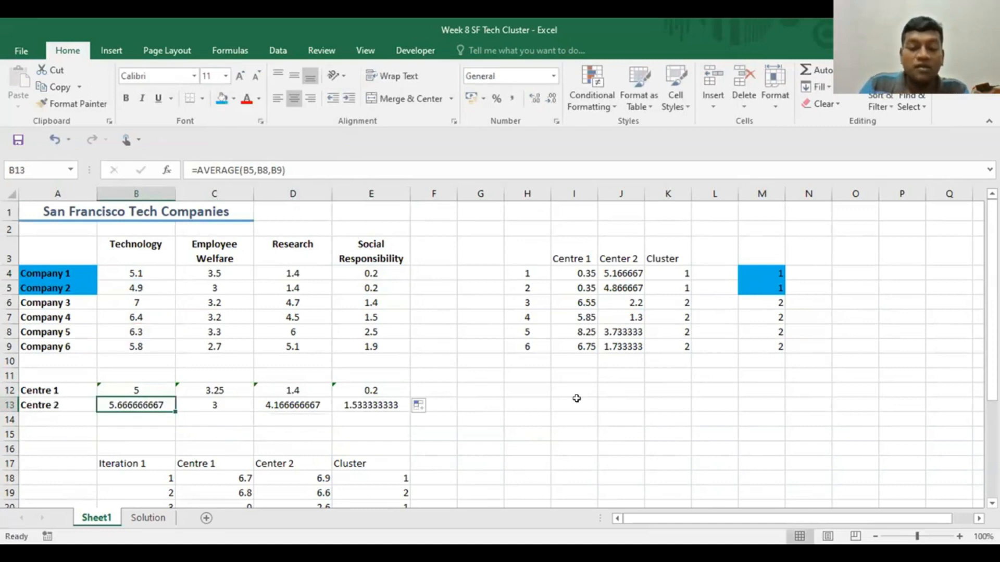
text(=)
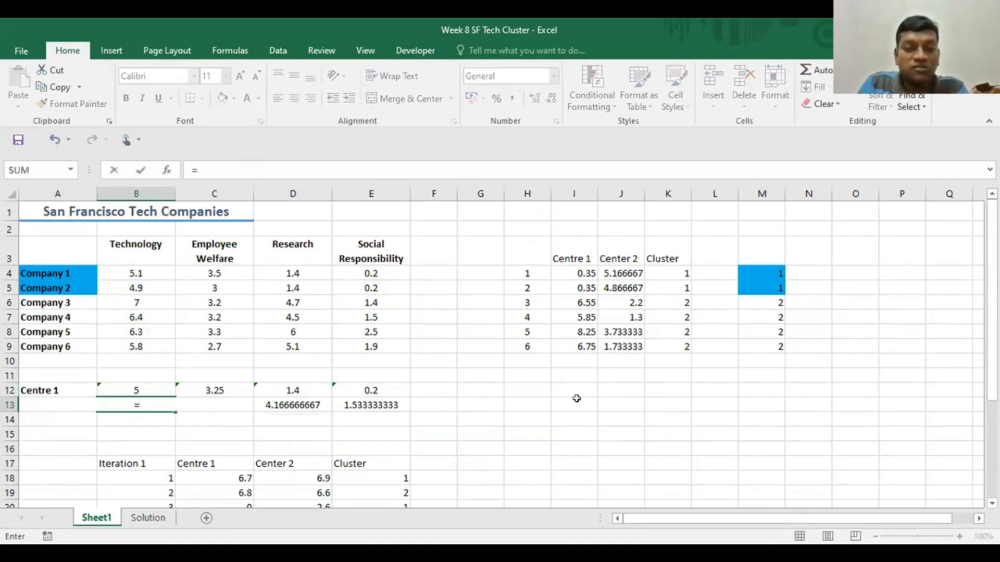
text(av)
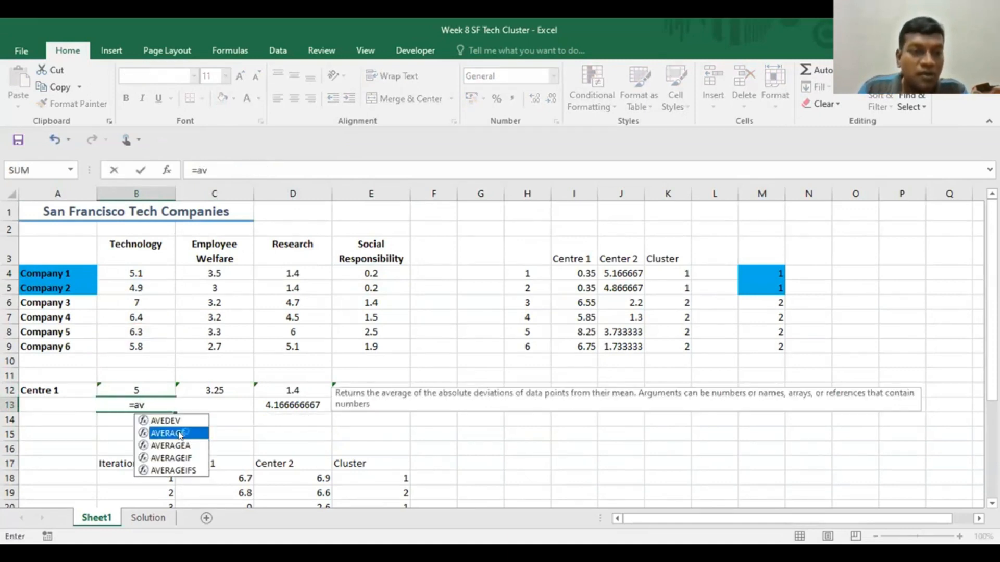
key(Tab)
click(138, 303)
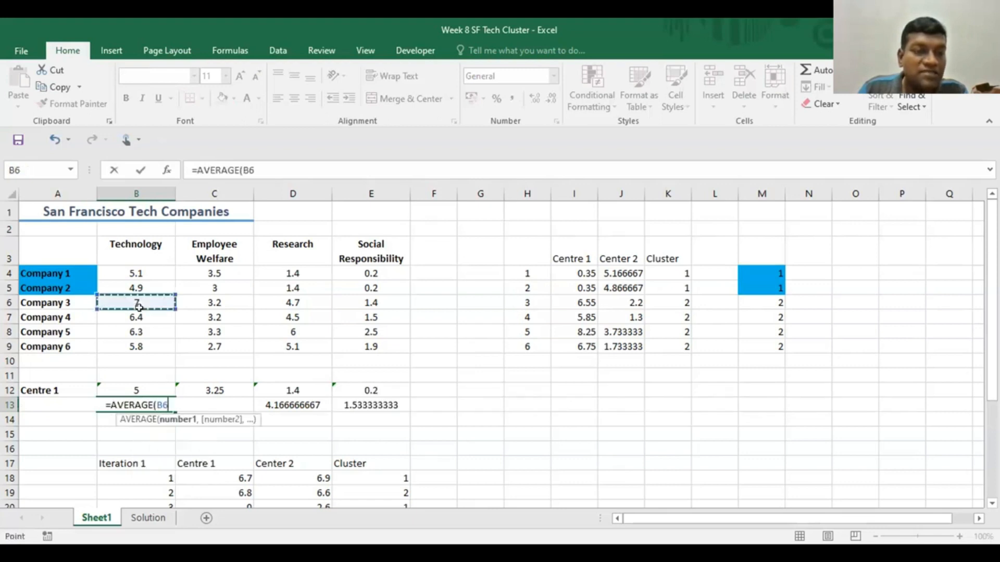
drag(138, 303, 139, 348)
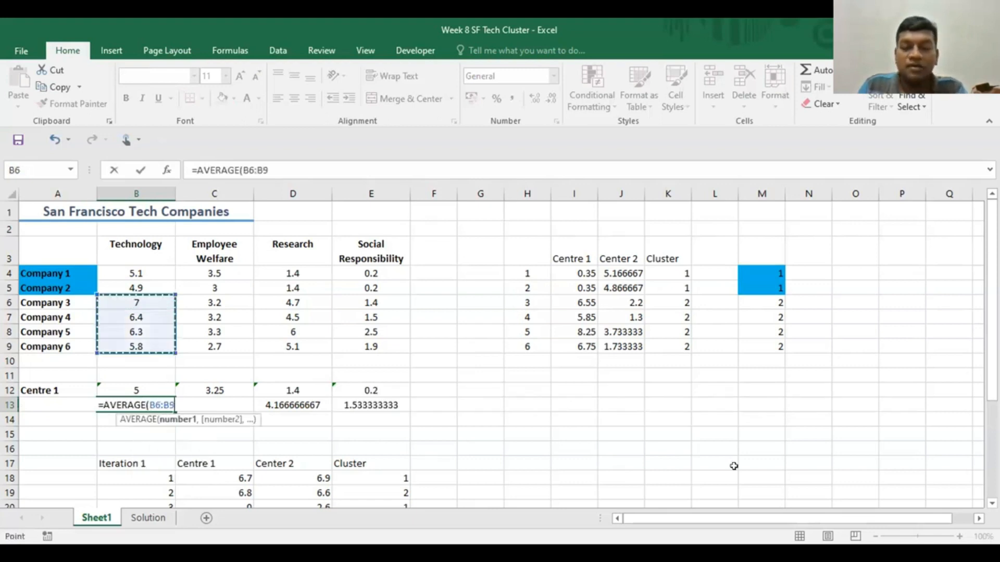
text())
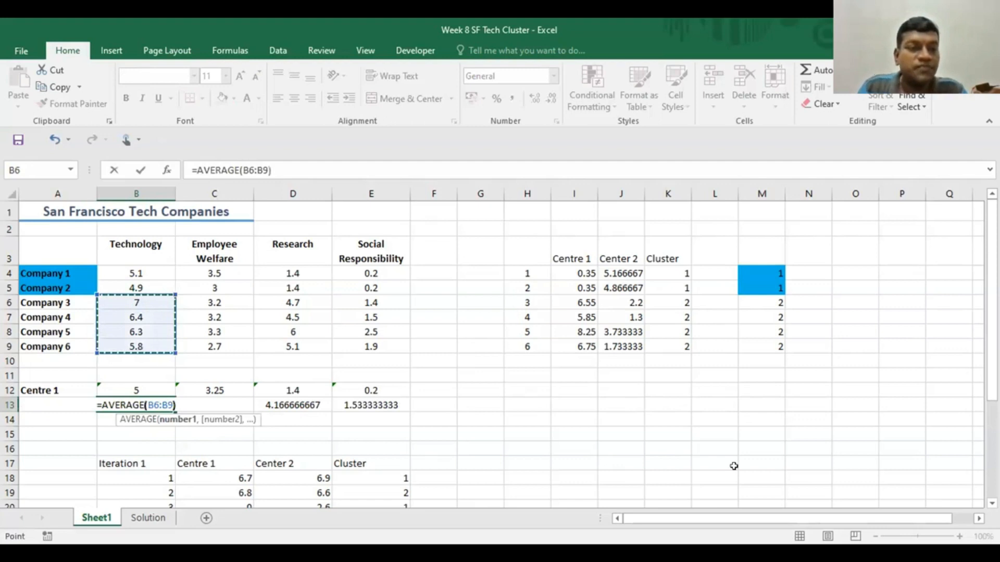
key(Return)
- Fill the new Centre 2 average formula from B13 across to E13
click(136, 406)
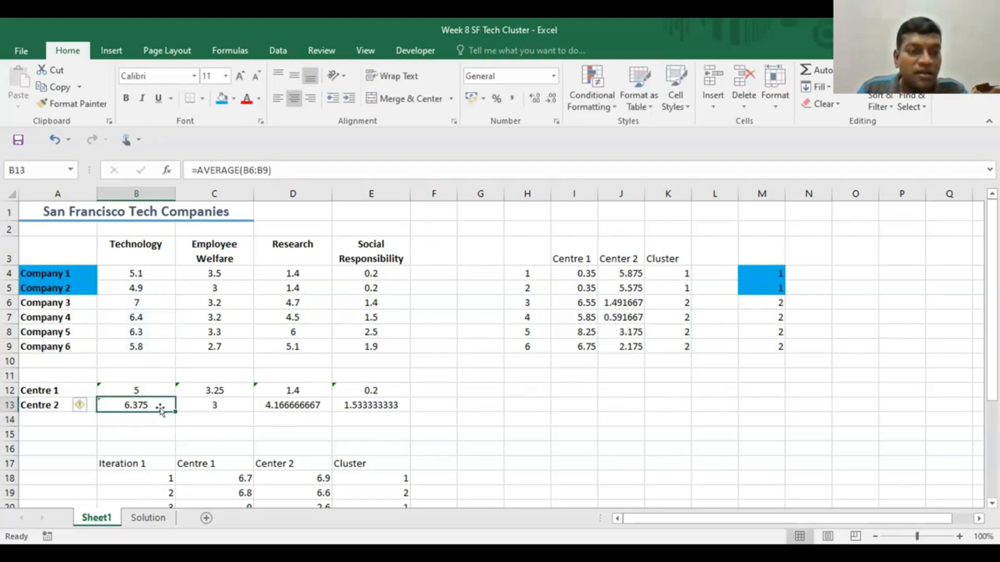
drag(175, 412, 390, 412)
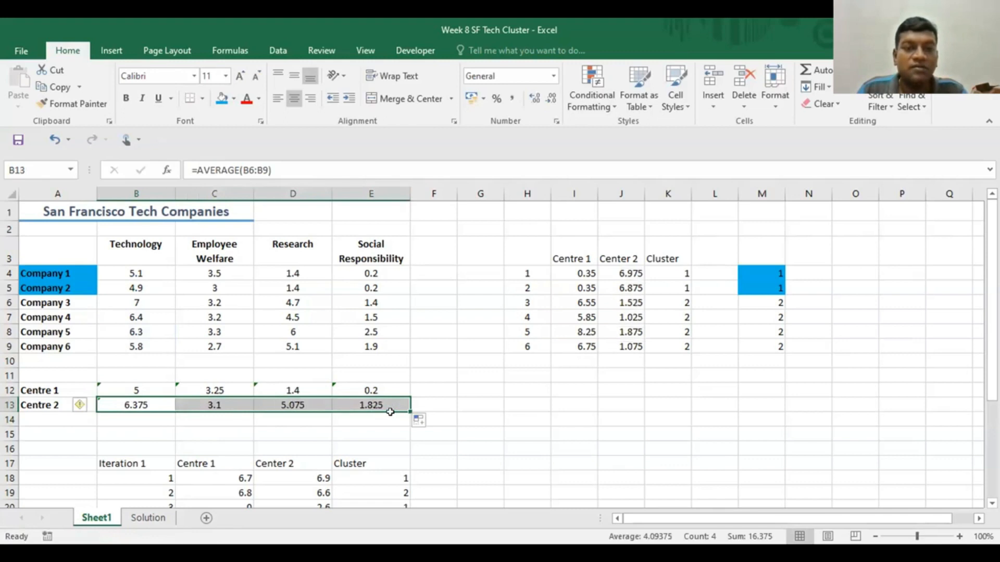
click(472, 404)
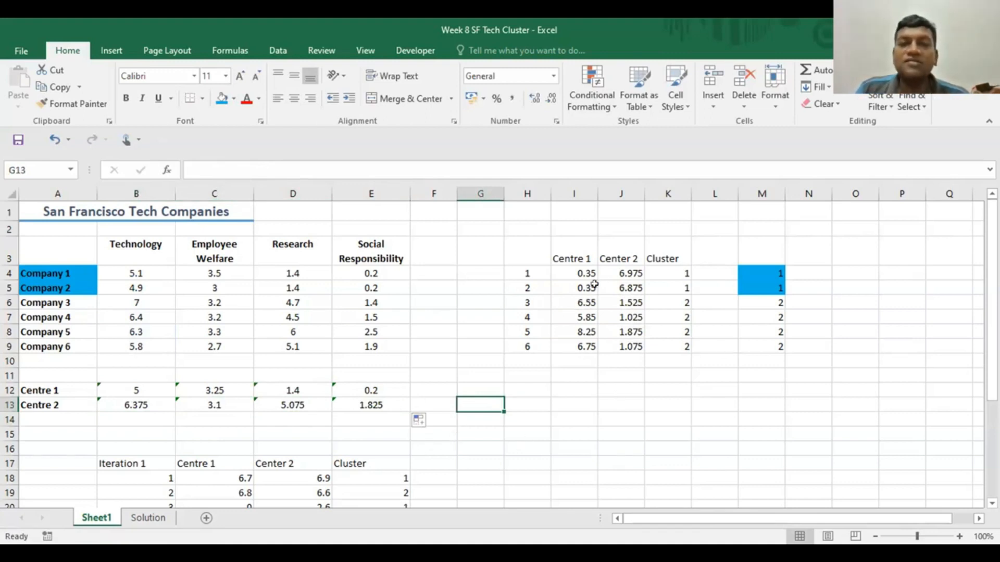
- Check the cell references in the distance formulas in I4, I8 and J8 against the Centre 1 and Centre 2 rows
click(579, 270)
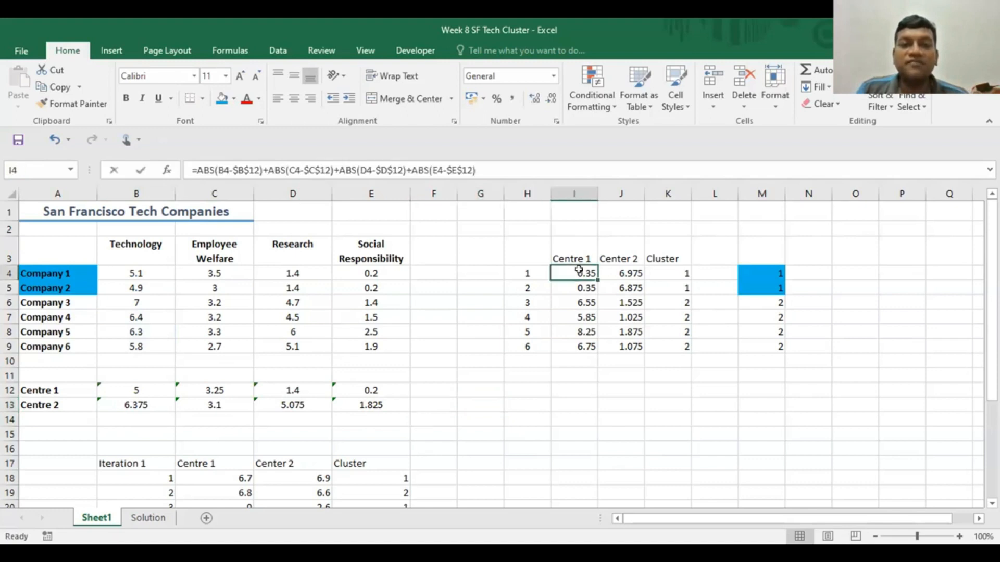
double_click(580, 271)
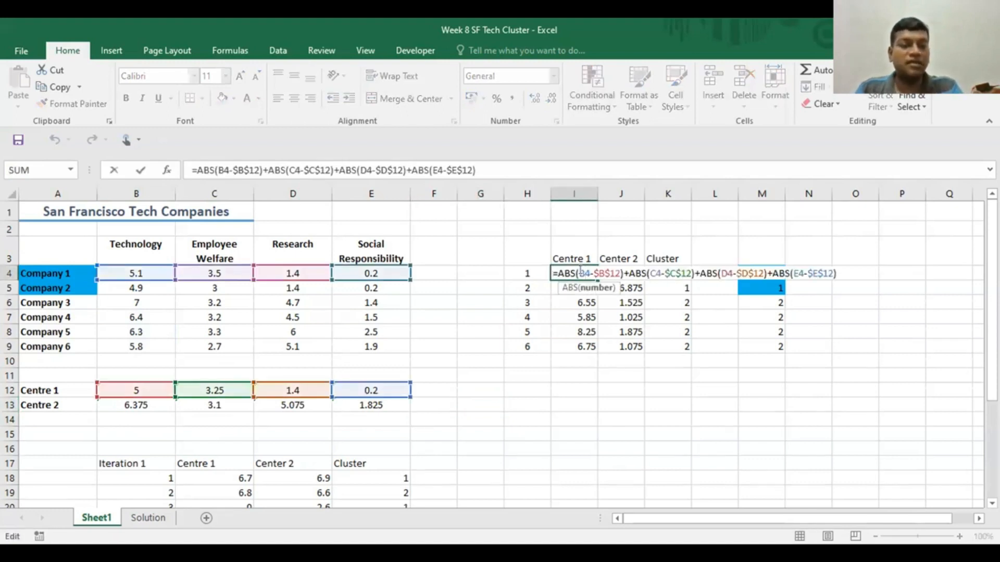
key(Escape)
double_click(581, 333)
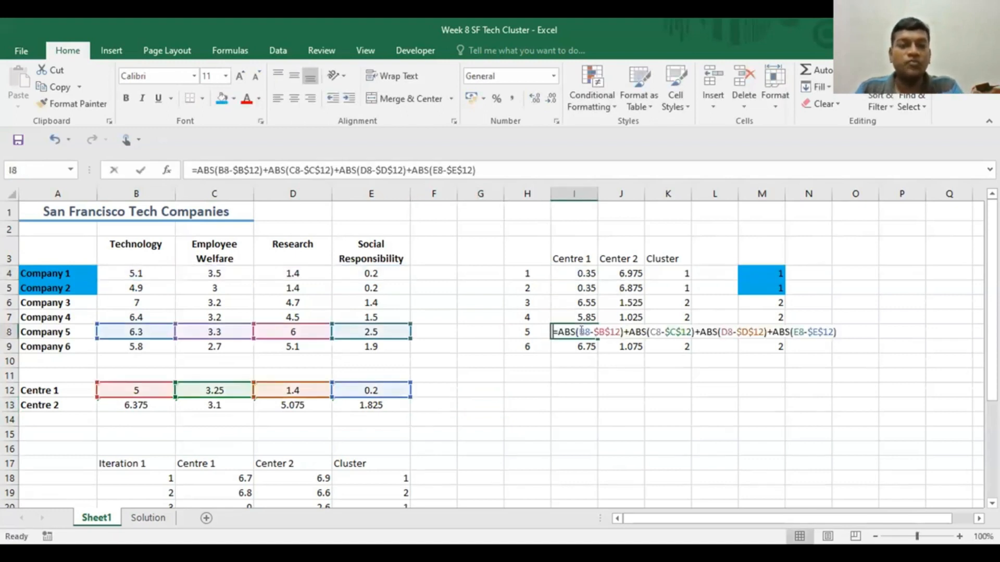
key(Escape)
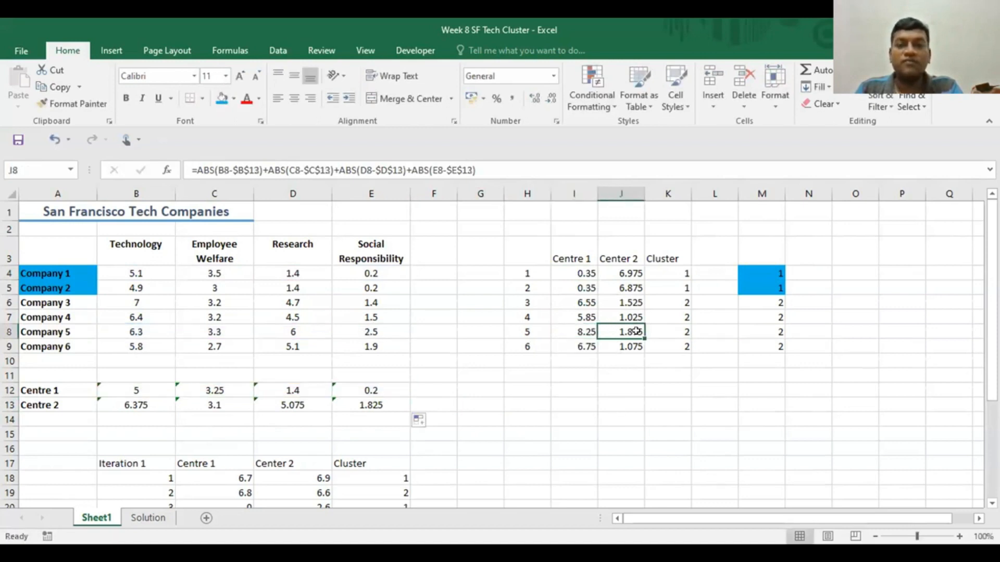
double_click(636, 331)
key(Escape)
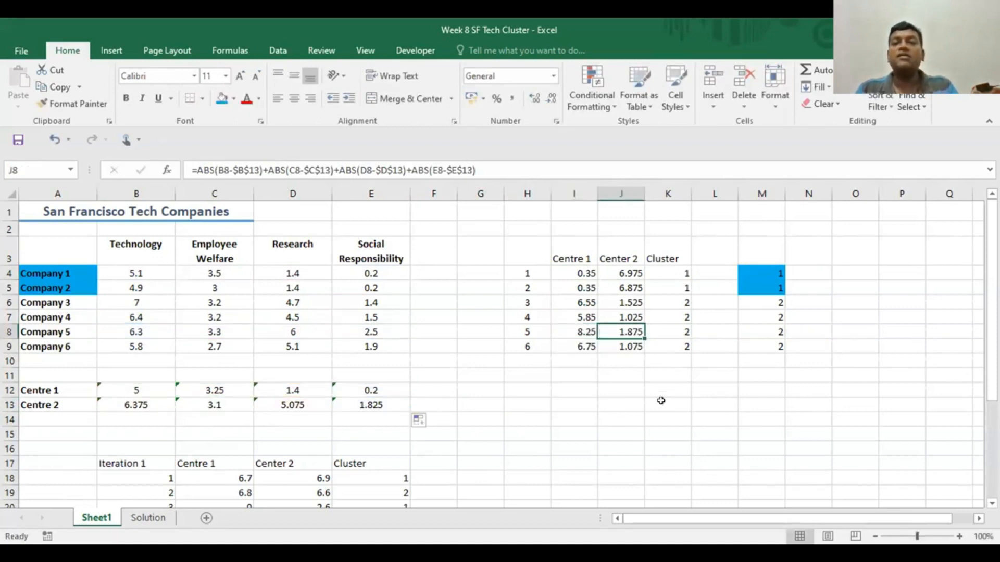
click(654, 411)
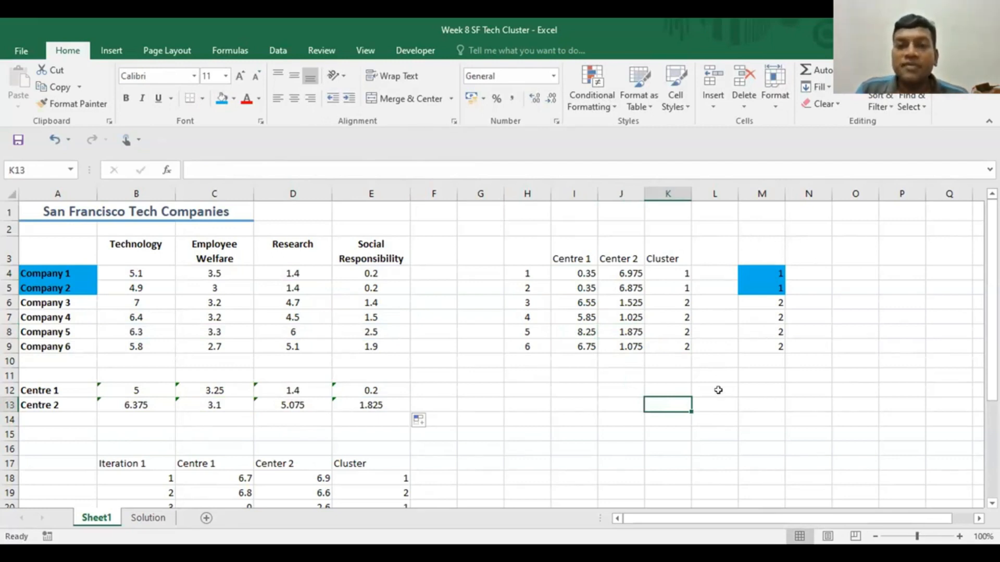
- Copy the distance and cluster table H3:K9 and paste it as values only at B34, below the Iteration 2 table
click(513, 249)
drag(542, 272, 672, 345)
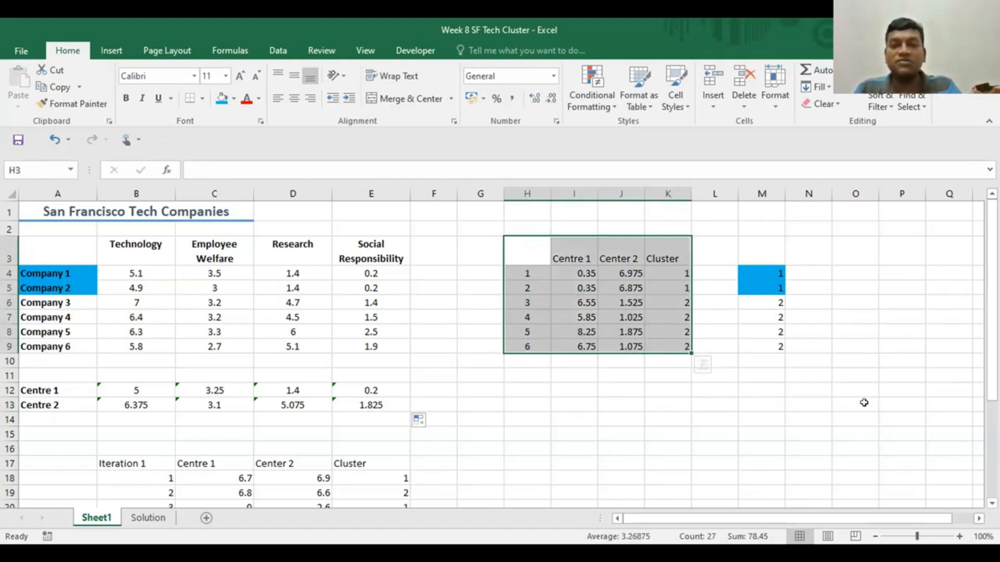
key(ctrl+c)
scroll(440, 411, down, 6)
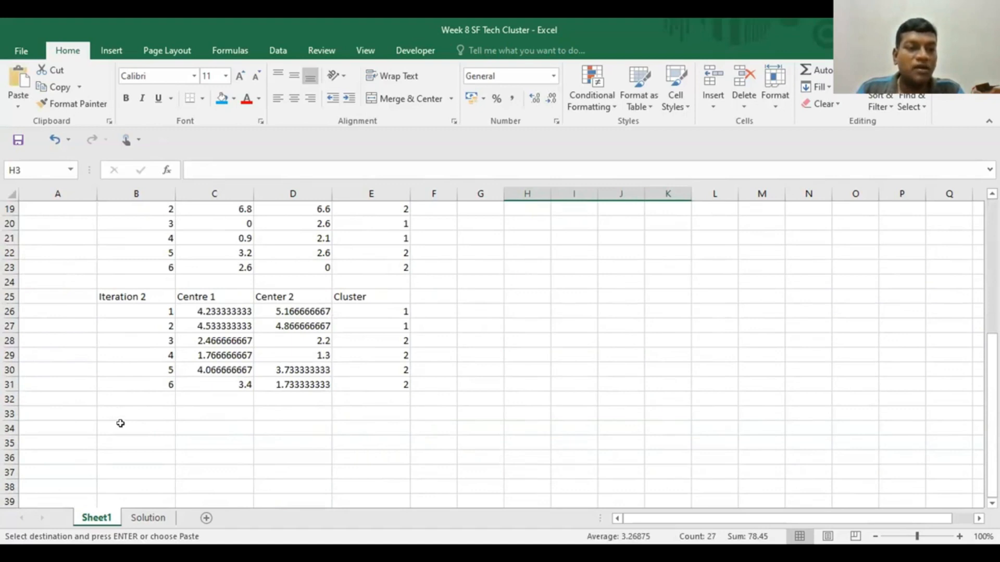
click(120, 423)
key(ctrl+v)
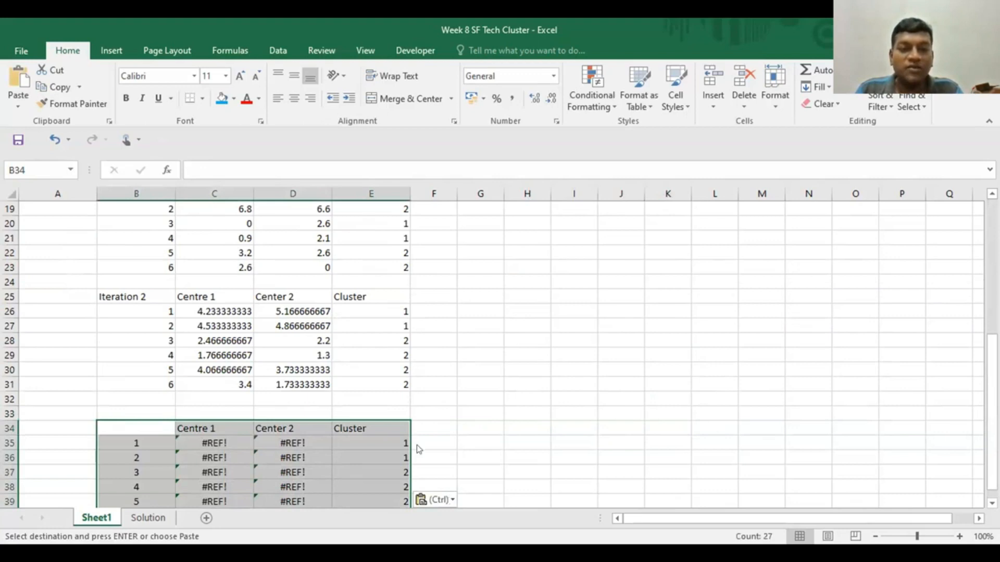
key(ctrl)
key(v)
click(511, 423)
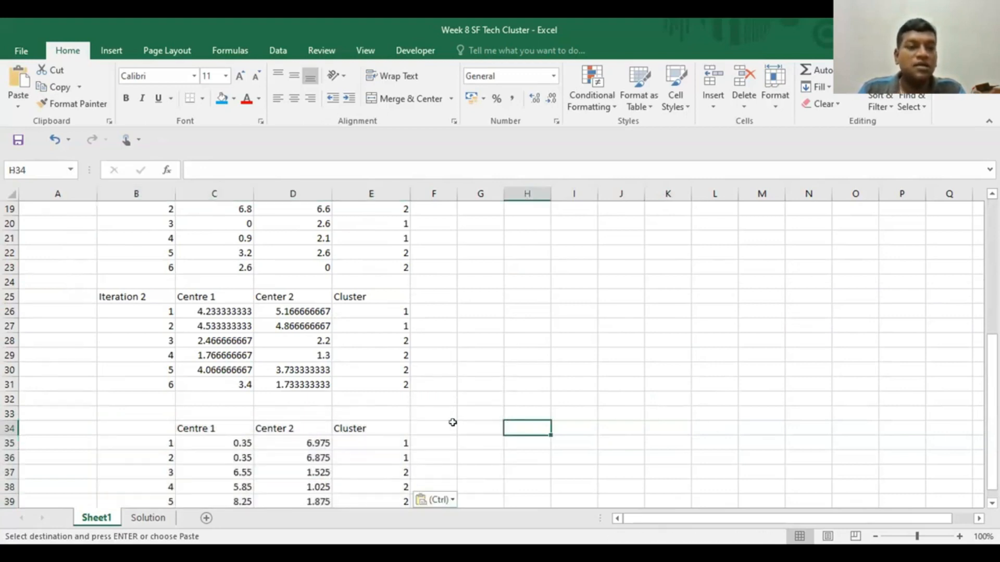
- Label the pasted results table "Iteration 3" in B34 and review it against the Iteration 2 table
click(125, 424)
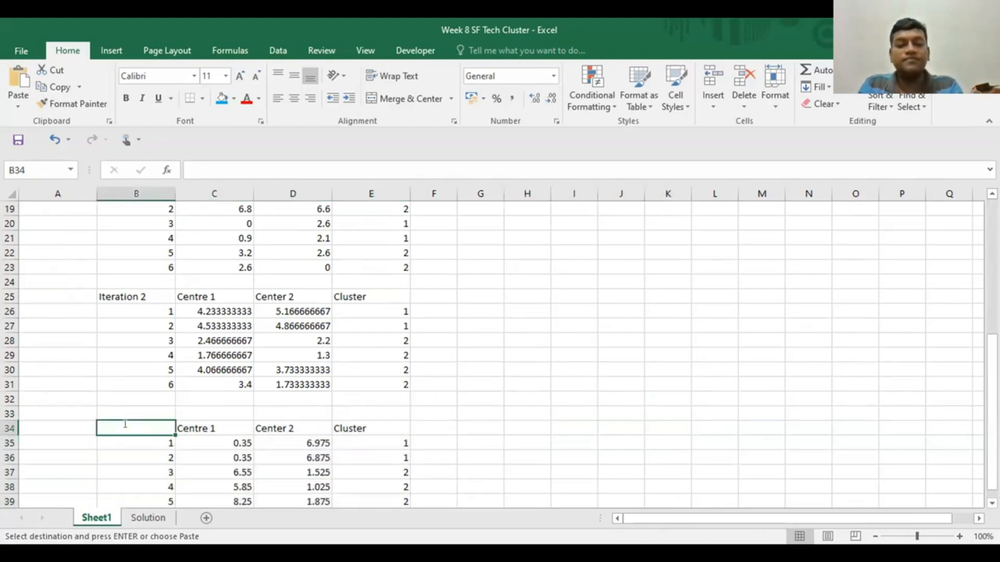
text(Iteration 3)
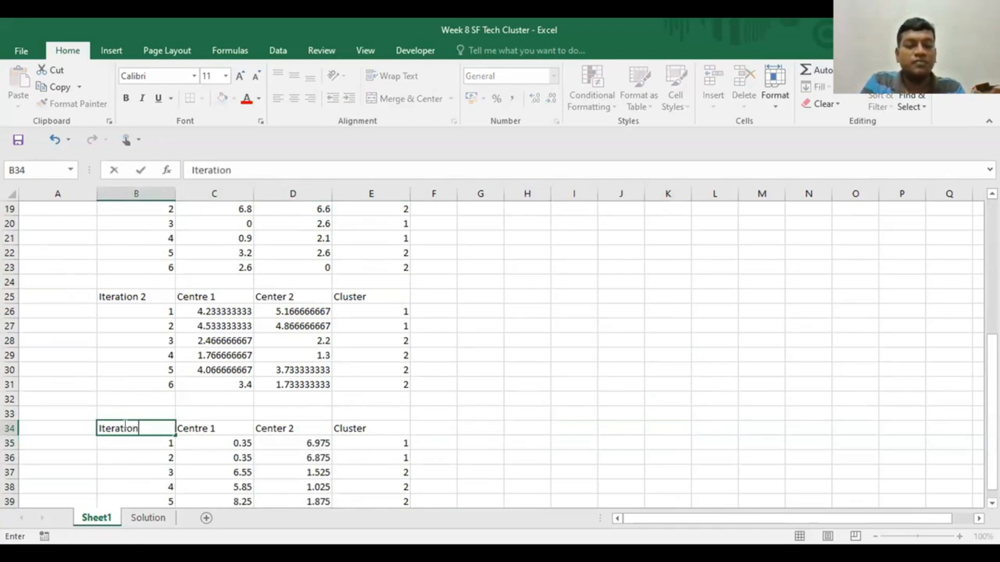
click(508, 439)
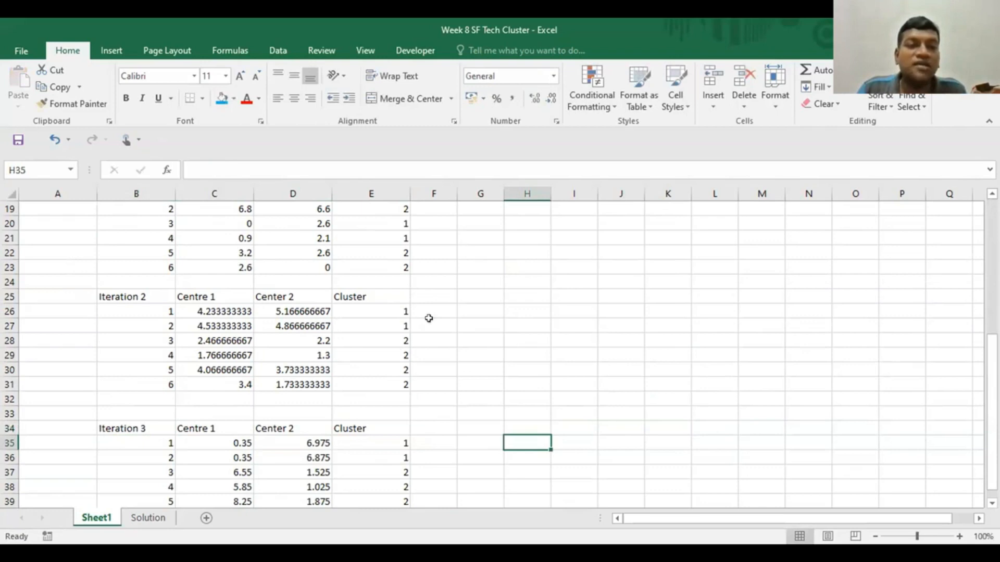
scroll(416, 321, down, 1)
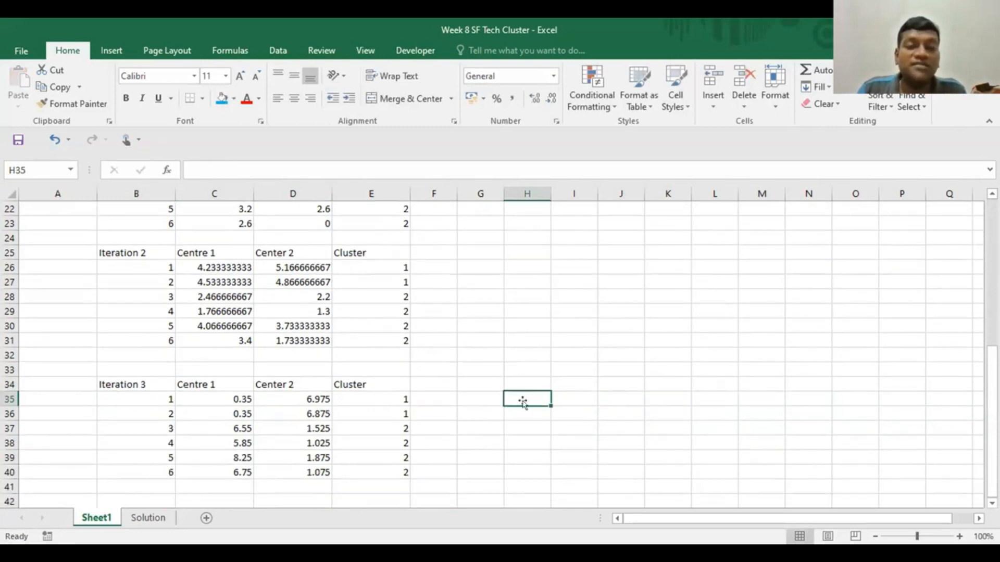
scroll(521, 404, up, 6)
scroll(521, 404, up, 1)
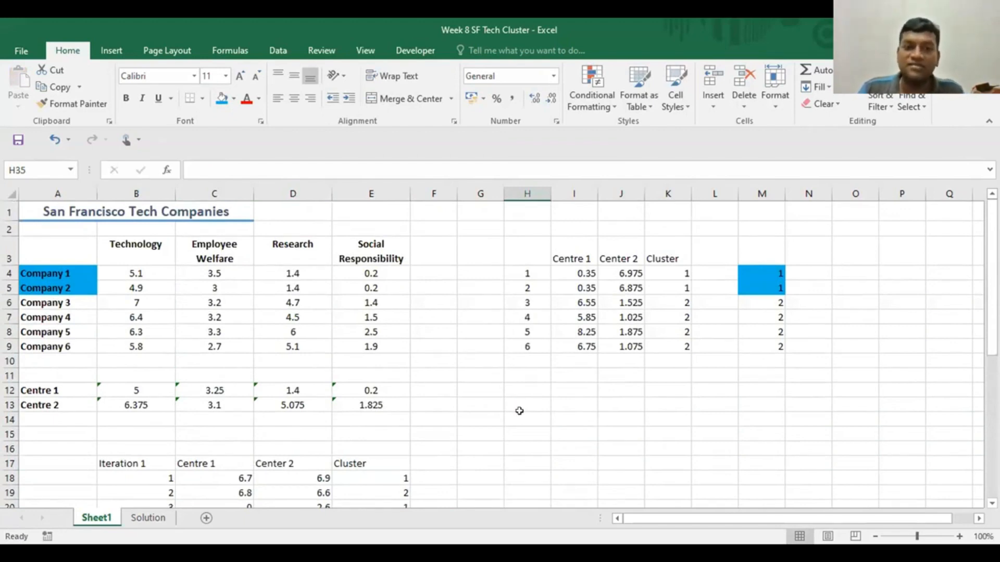
- Enter the heading "Cluster 1" in H14, below the distance table
click(523, 420)
text(Cluster)
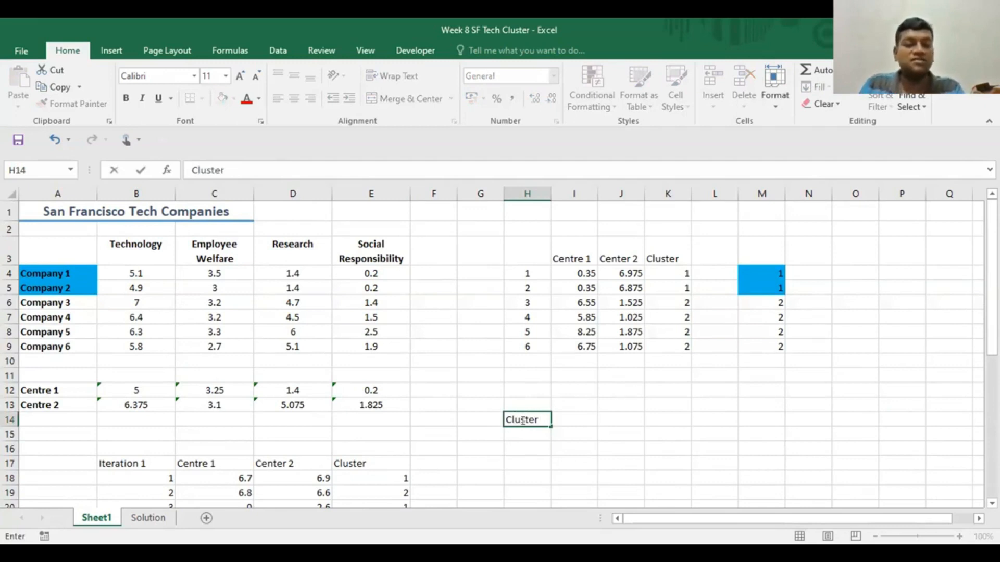
text( 11)
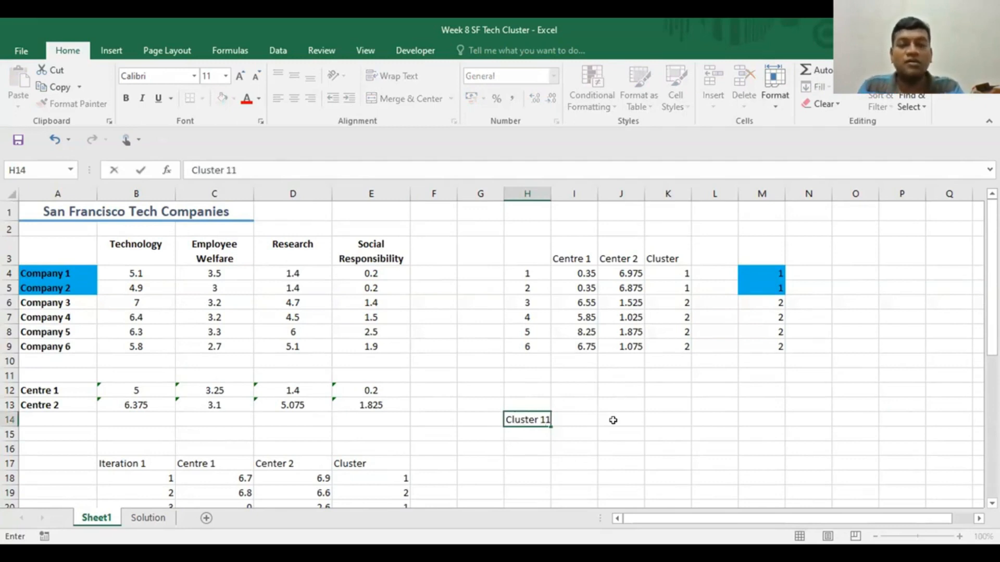
click(619, 419)
click(541, 419)
click(245, 163)
key(BackSpace)
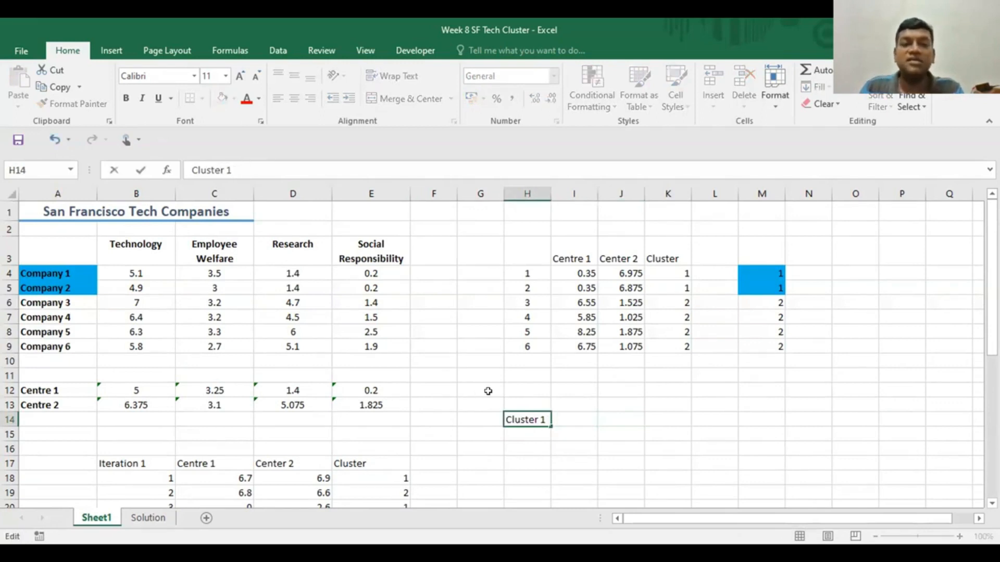
click(699, 445)
- Copy the Company 1 and Company 2 names from A4:A5 to H15:H16 under the Cluster 1 heading
drag(55, 270, 55, 283)
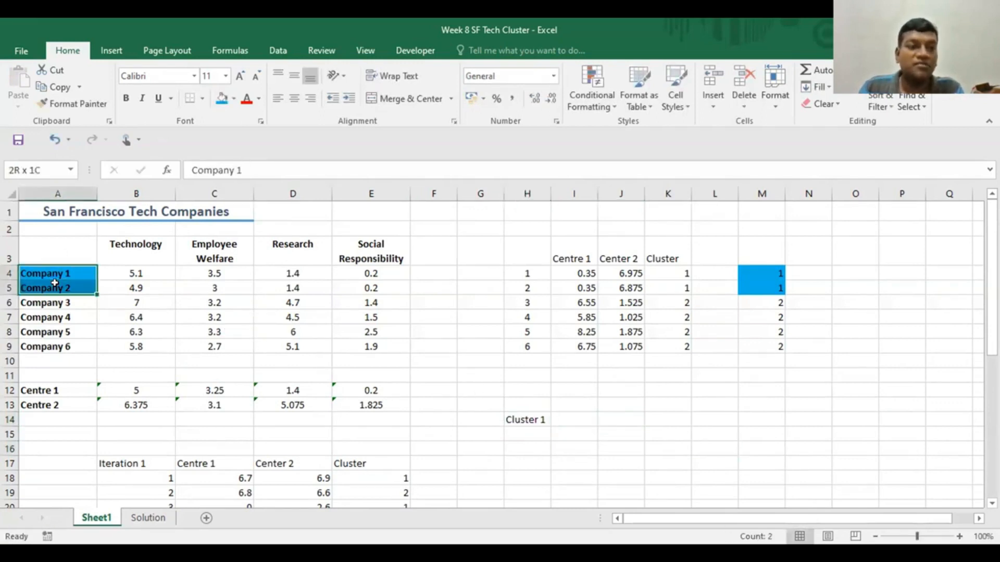
key(ctrl+c)
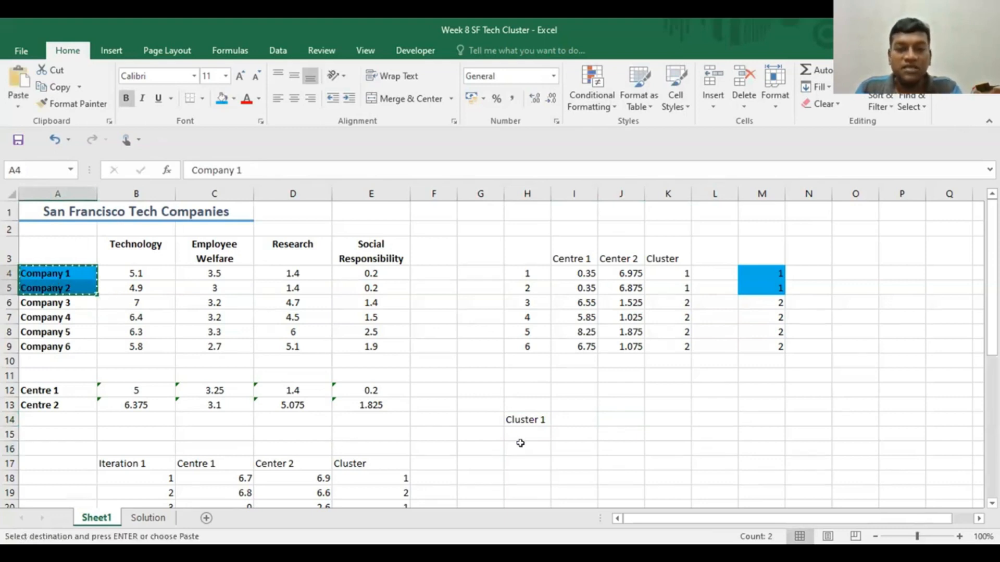
click(521, 434)
key(ctrl+v)
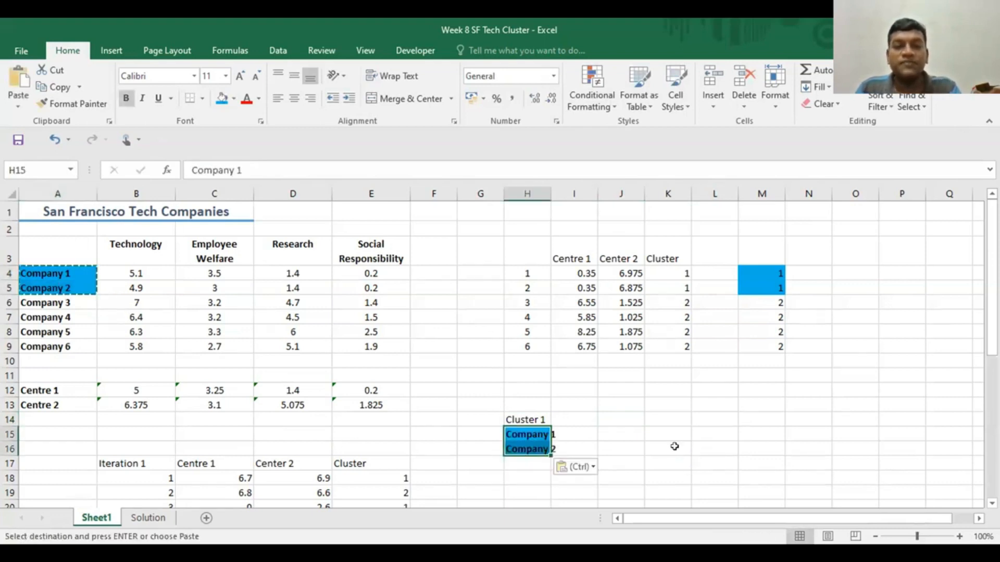
click(672, 449)
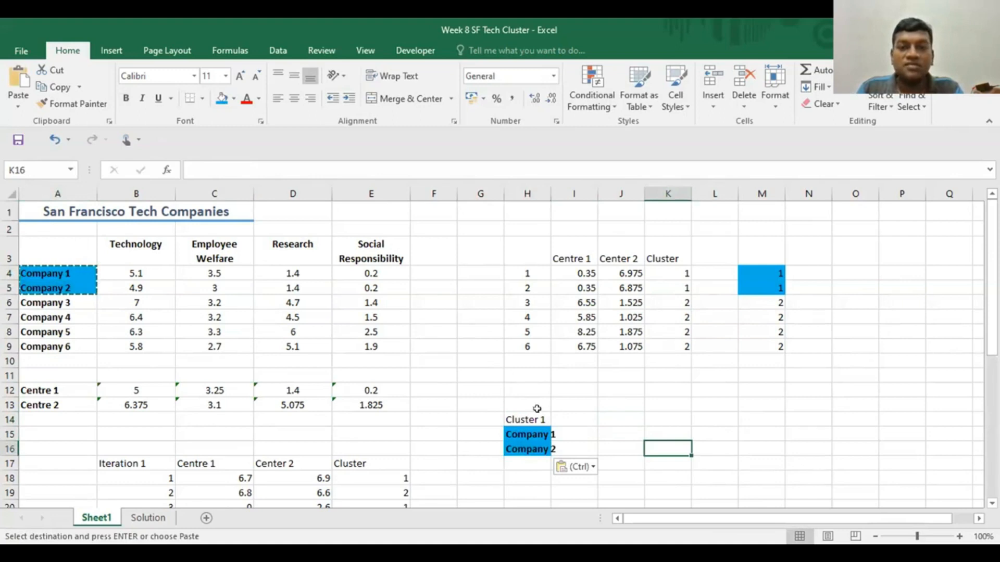
- Enter the heading "Cluster 2" in I14, beside the Cluster 1 heading
click(579, 413)
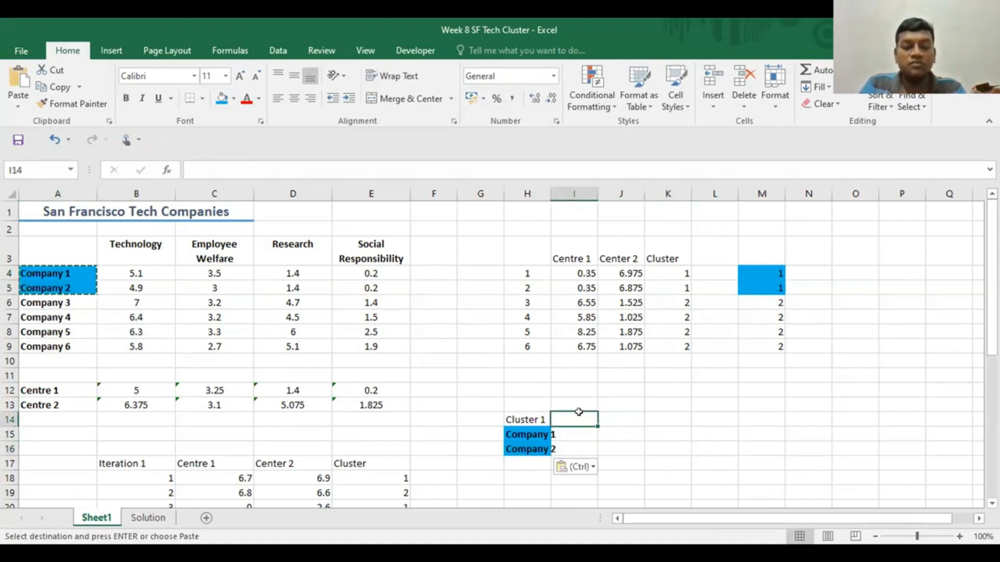
text(Cluster 2)
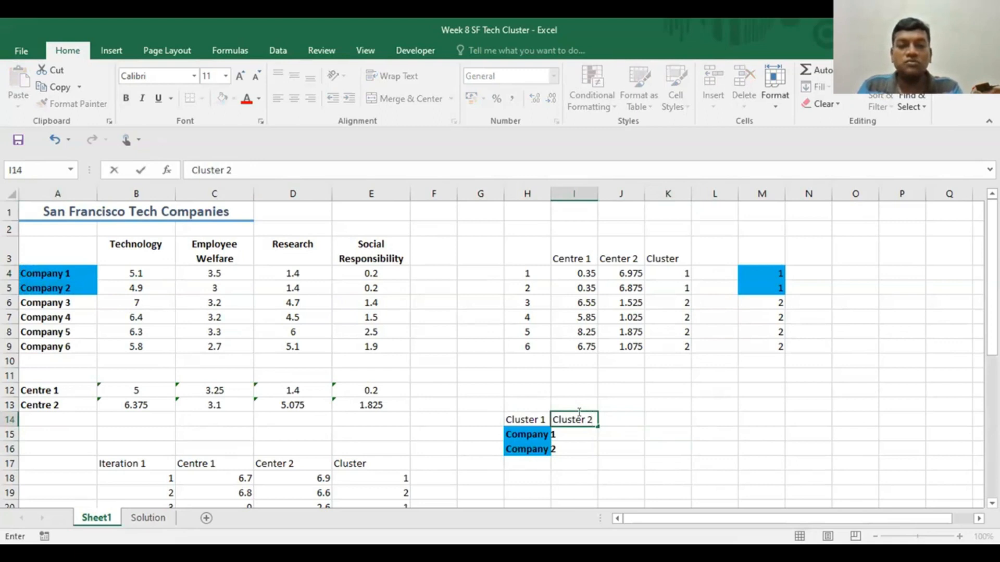
click(677, 422)
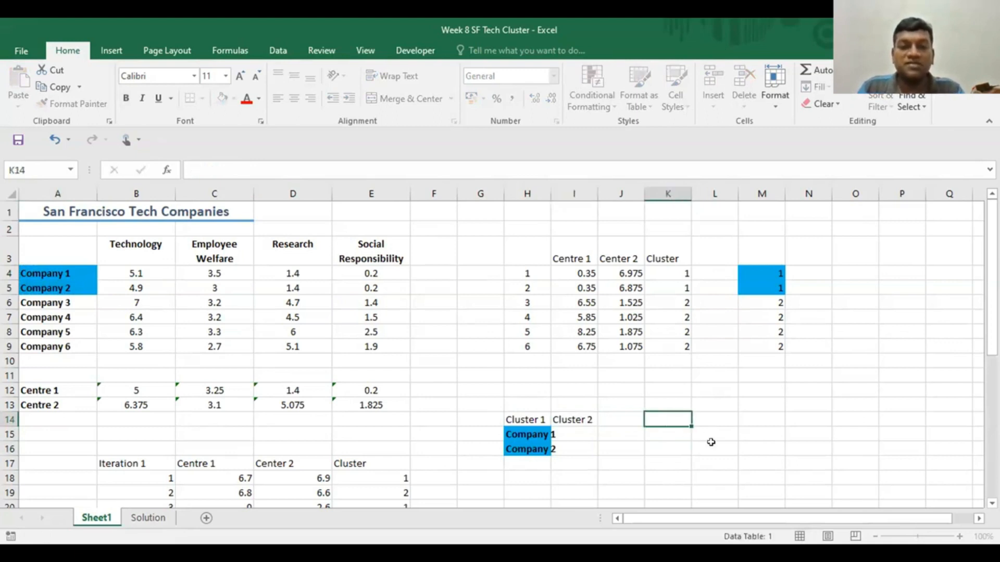
- Copy the Company 3 to Company 6 names from A6:A9 to I15:I18 under the Cluster 2 heading
drag(32, 298, 38, 343)
key(ctrl+c)
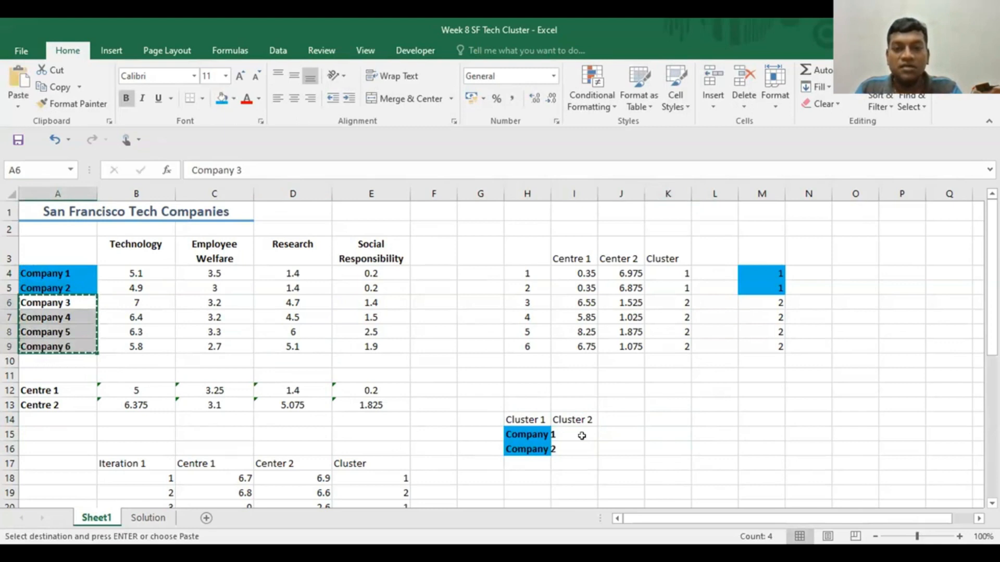
click(579, 434)
key(ctrl+v)
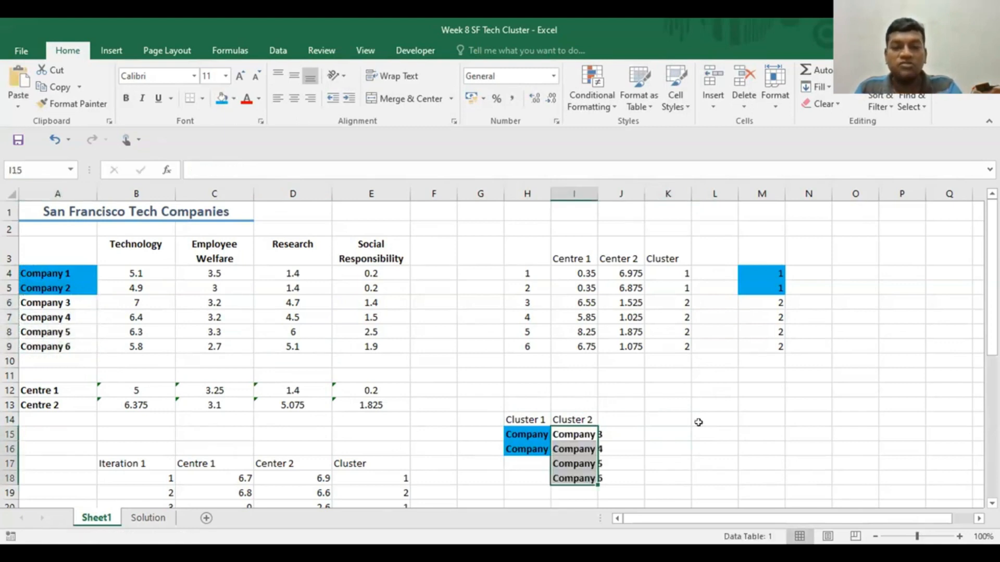
key(Right)
key(Right)
key(Right)
- Fill the Cluster 2 company names in I15:I18 with yellow
drag(579, 435, 581, 478)
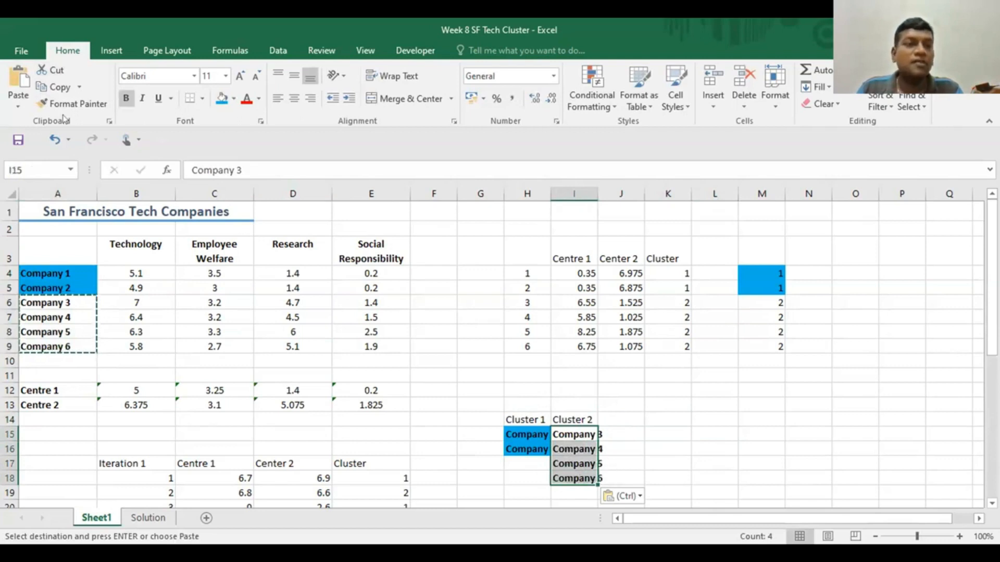
click(235, 98)
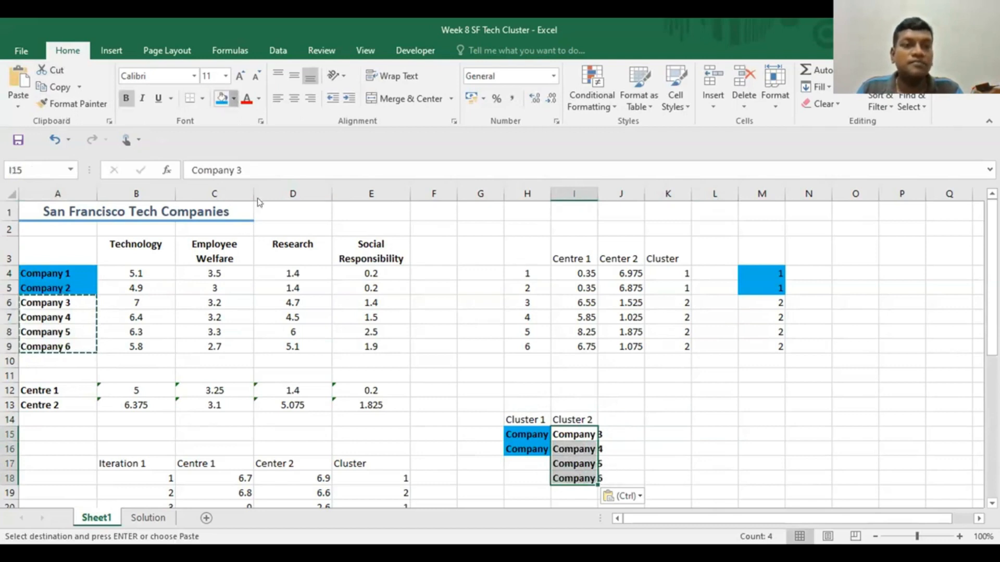
click(261, 215)
click(715, 390)
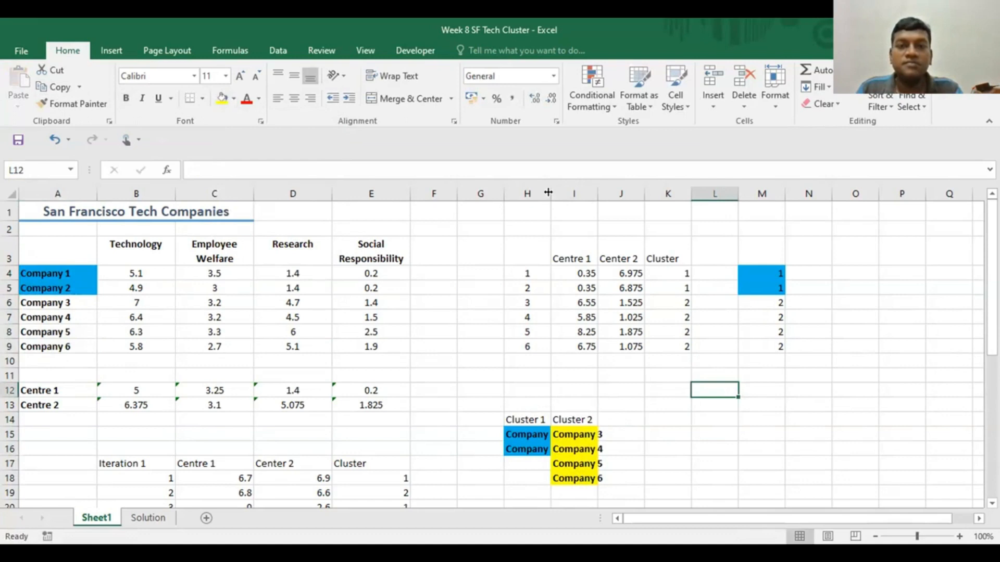
- Auto-fit the widths of columns H and I to the company names in both cluster lists
double_click(557, 191)
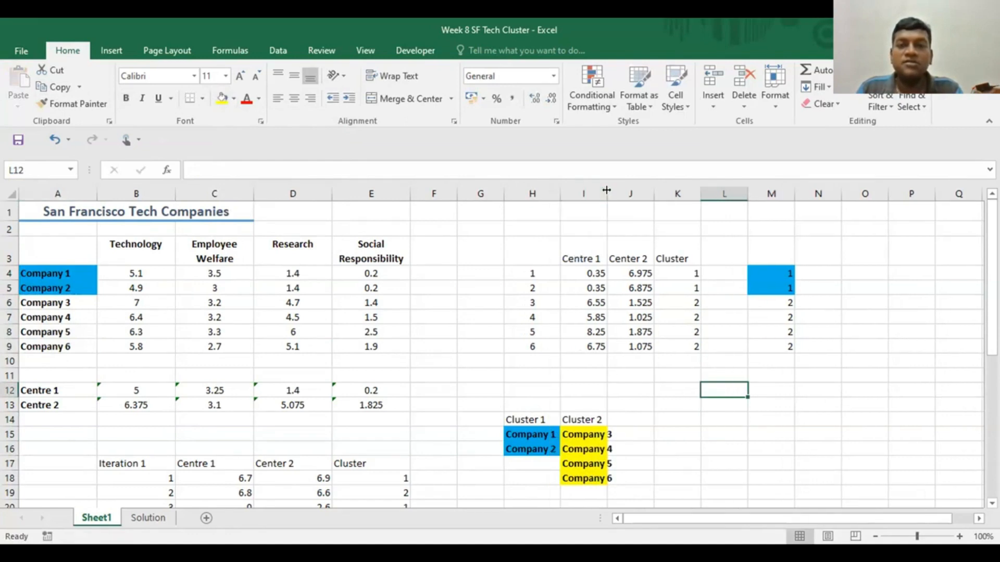
double_click(606, 191)
click(720, 445)
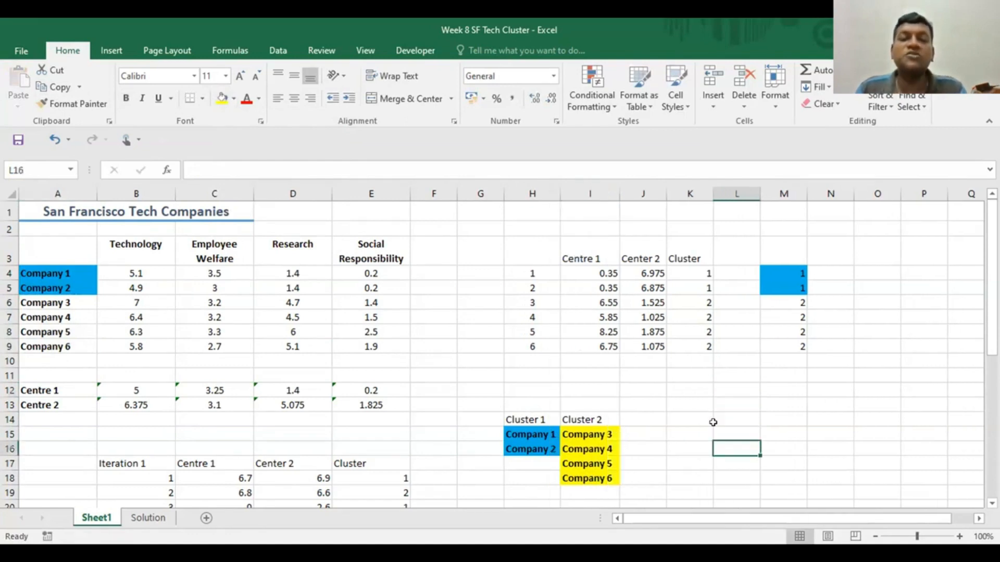